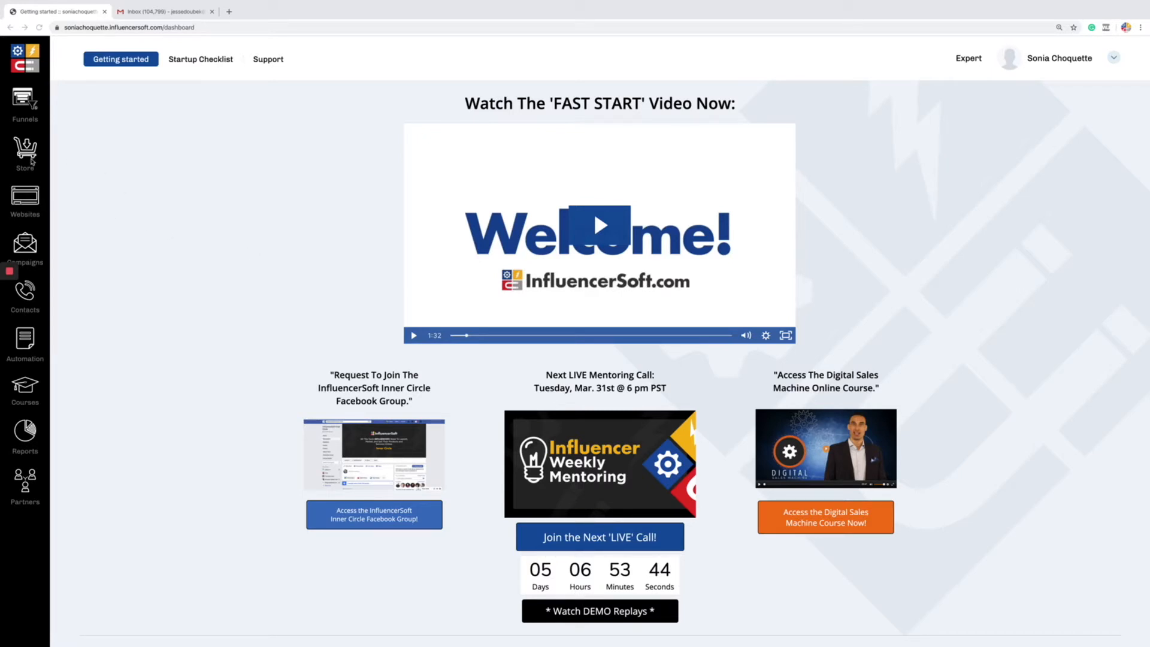
Create a new funnel from the Lead Magnet to Live Webinar Funnel template in the funnel catalog.
left_click(35, 155)
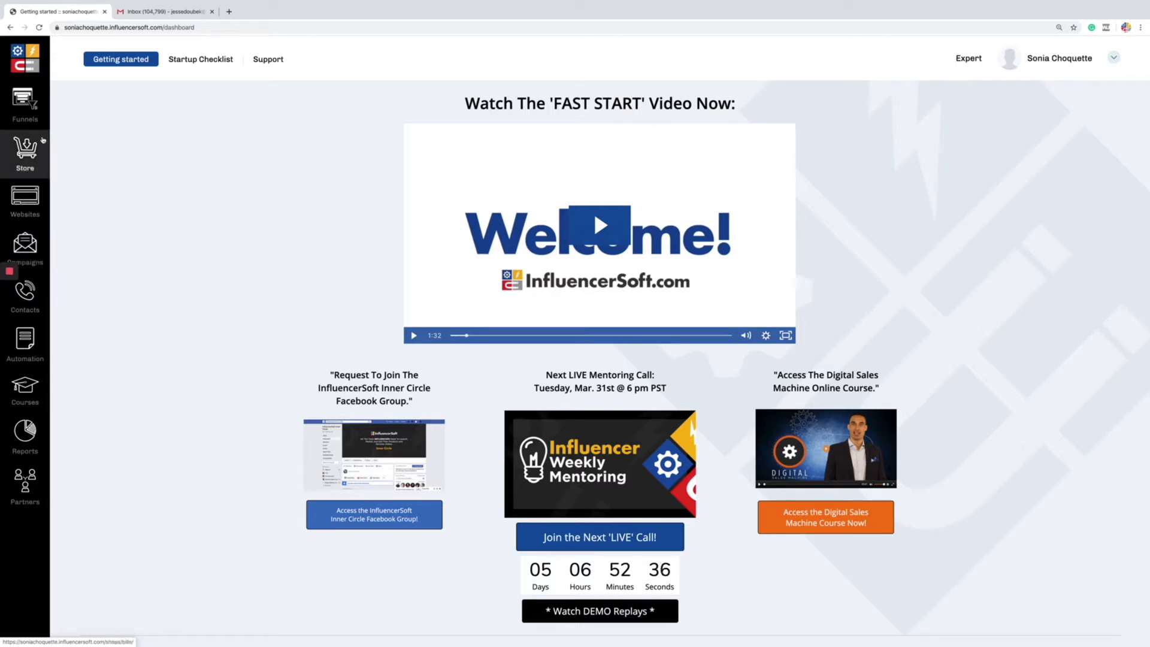
left_click(30, 101)
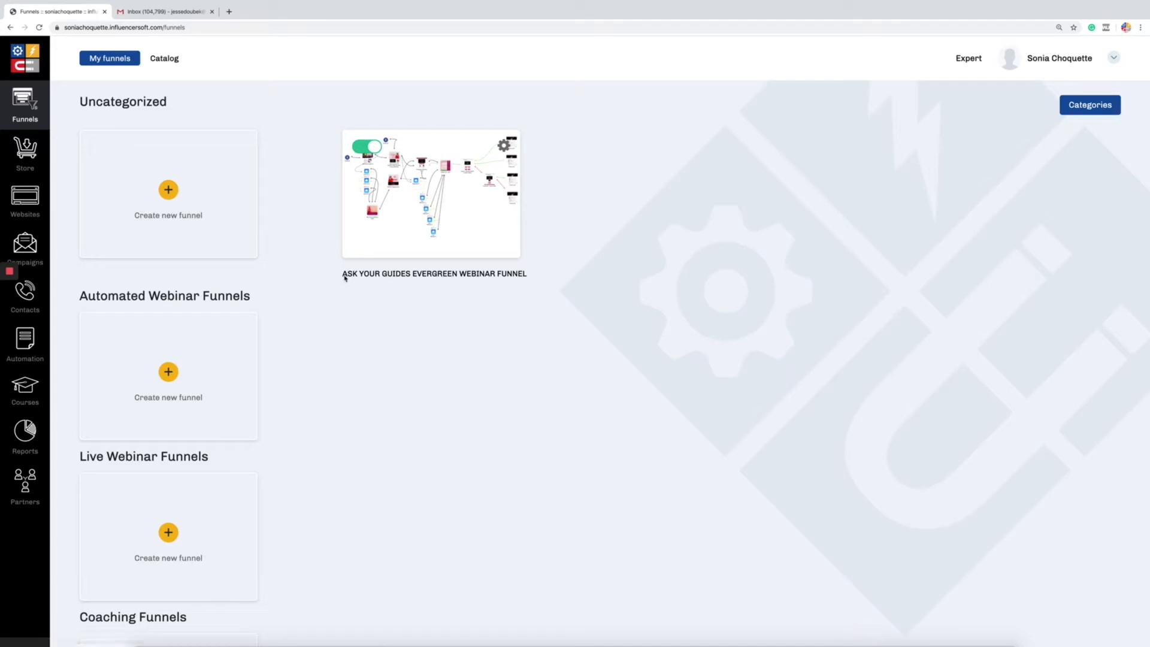
left_click(169, 59)
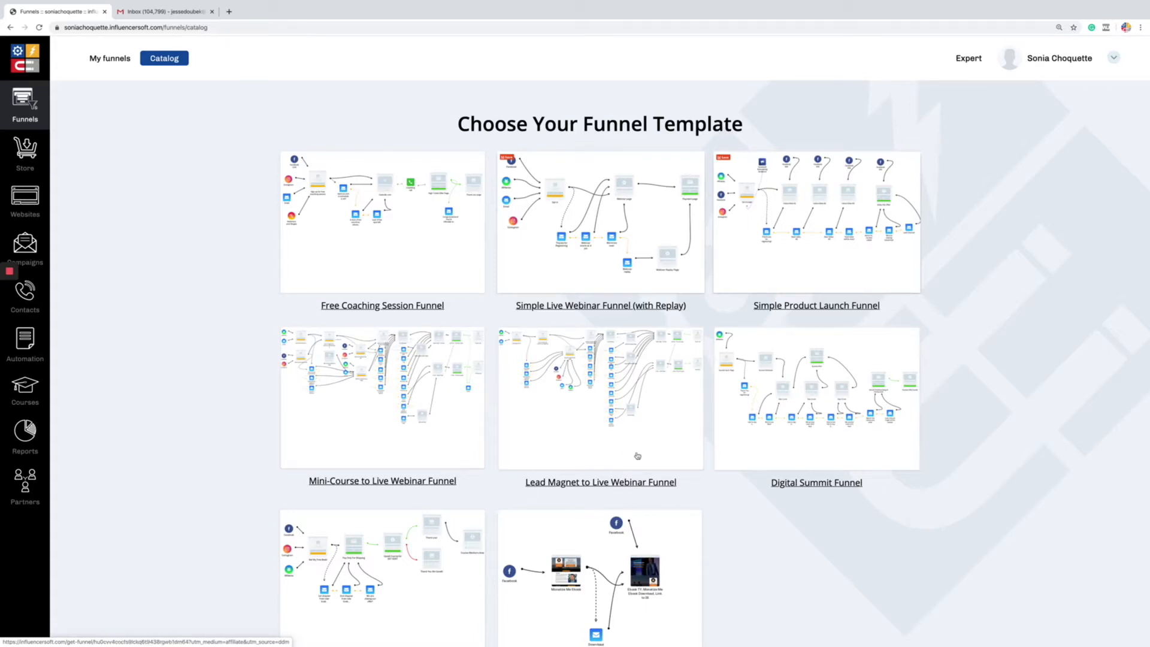
left_click(602, 415)
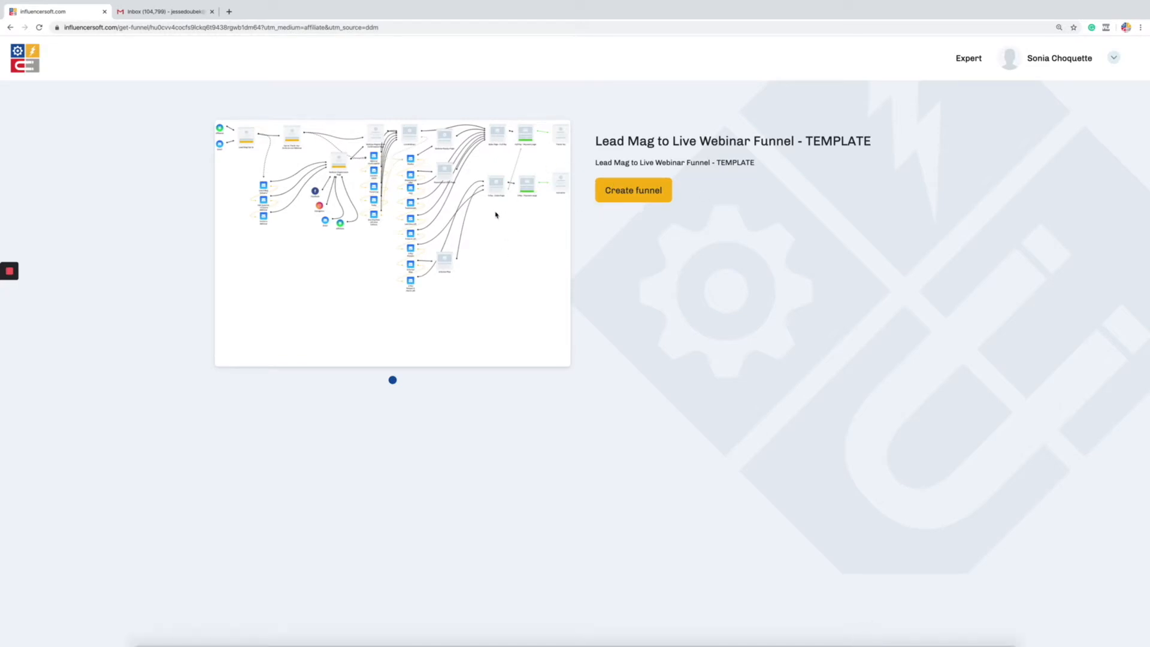
left_click(632, 192)
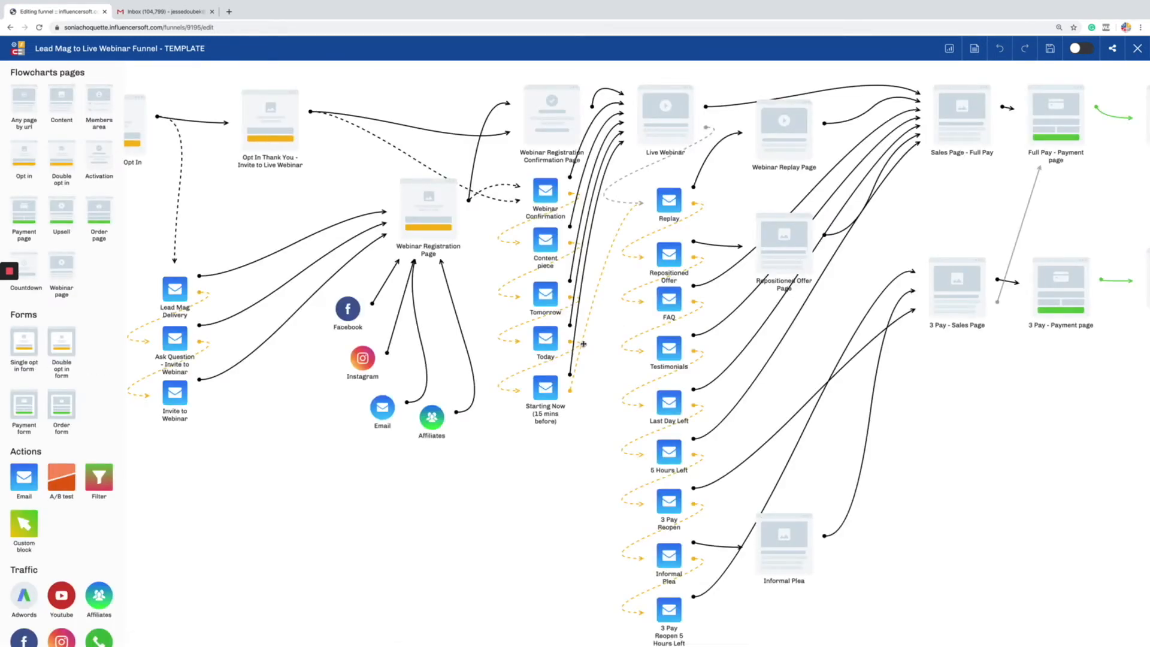
Try to activate the new Lead Mag to Live Webinar funnel.
scroll(585, 343, "up", 1)
scroll(585, 346, "left", 2)
scroll(586, 346, "right", 4)
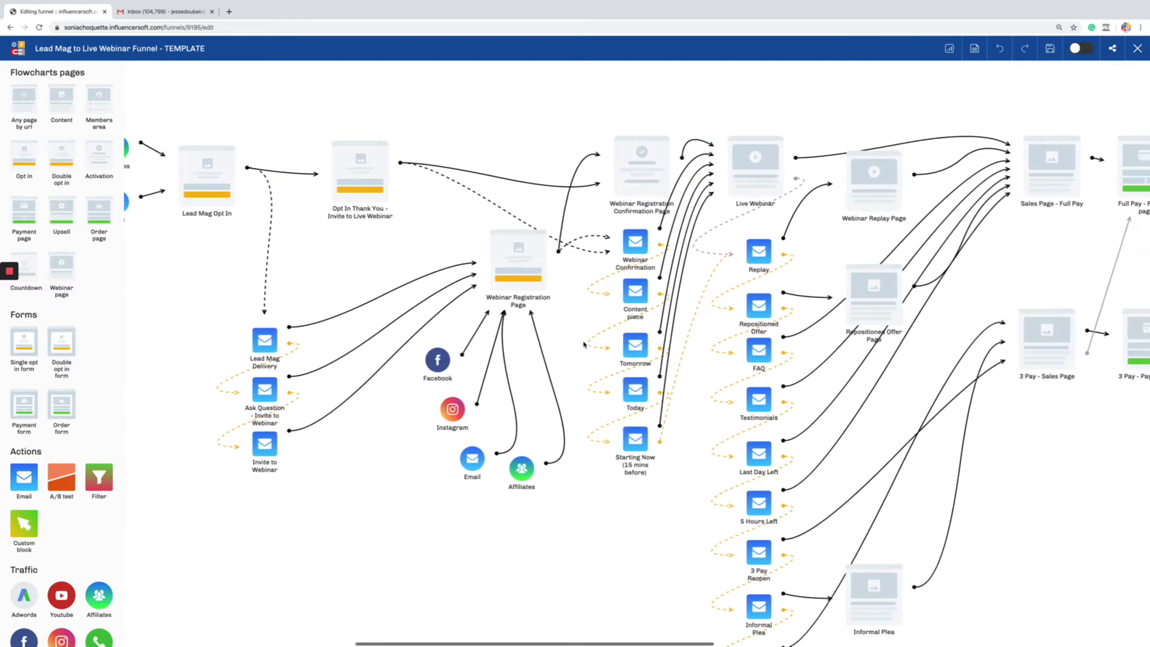
left_click(1077, 53)
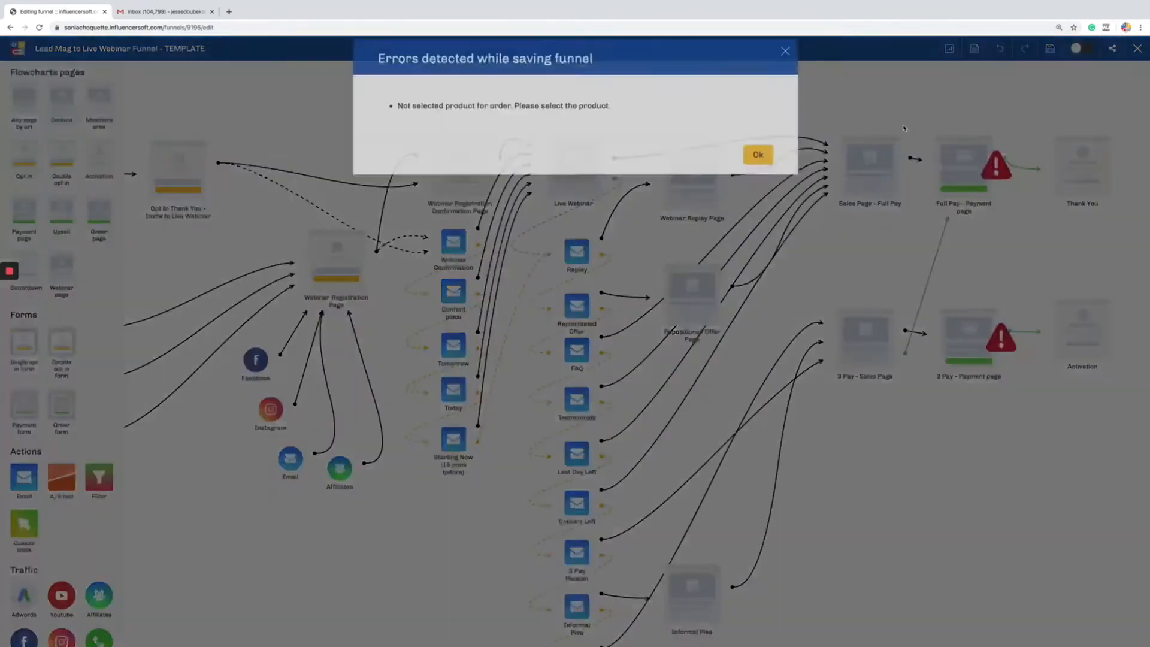
left_click(759, 166)
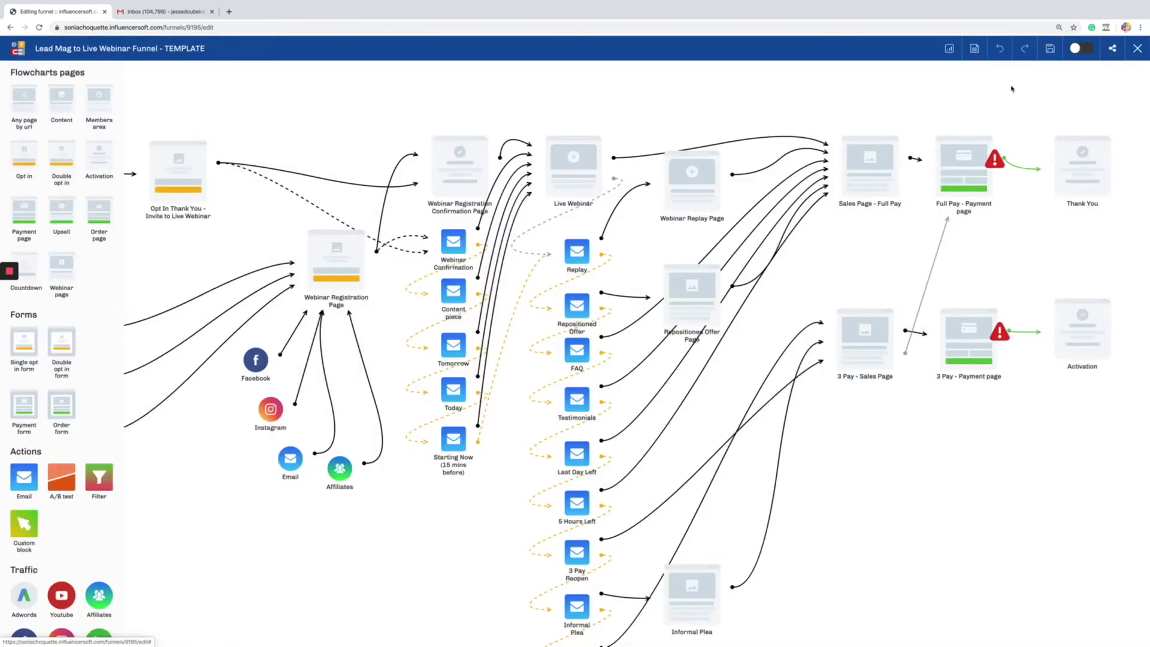
Assign the Ask Your Guides (Special) product to the Full Pay - Payment page.
left_click(963, 126)
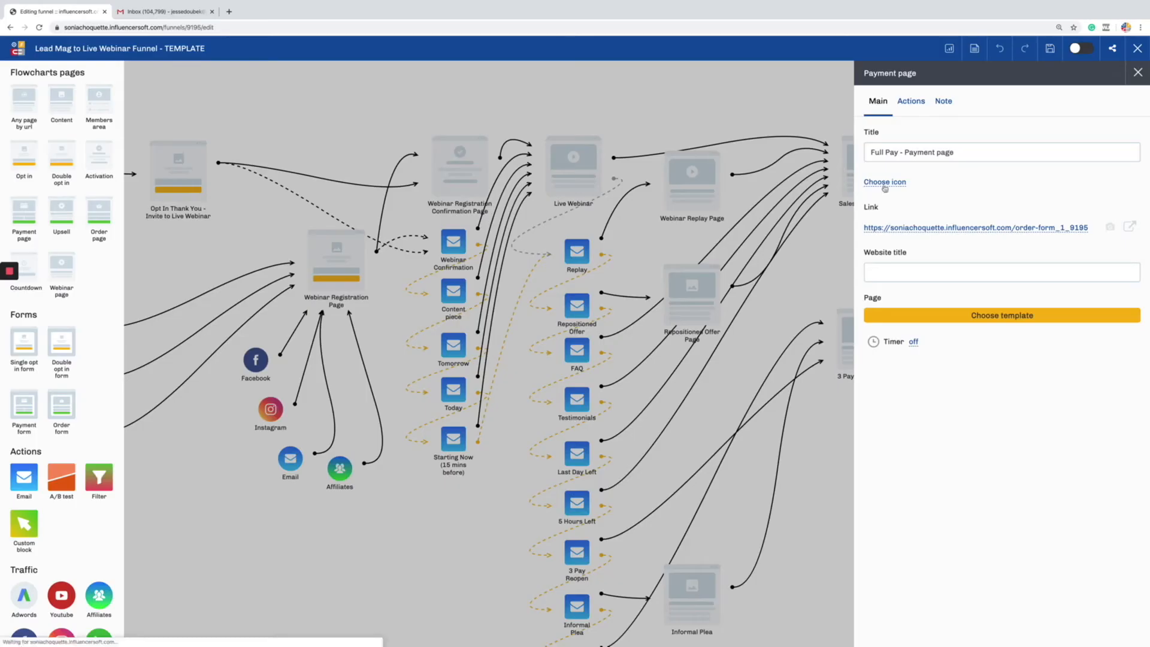
left_click(920, 103)
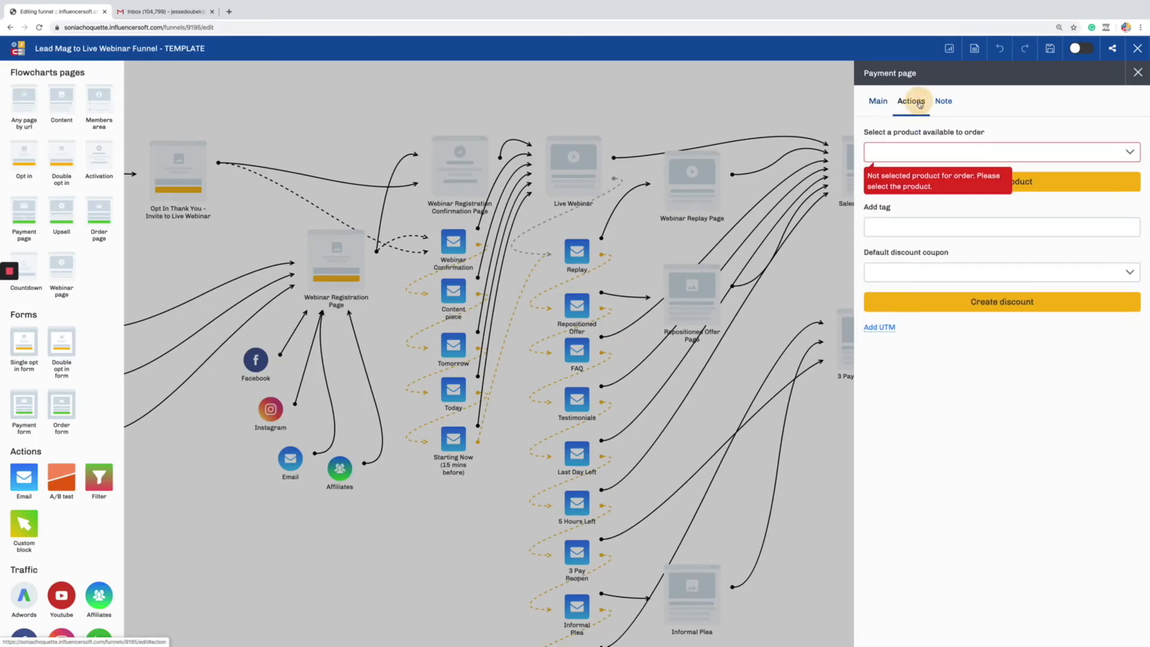
left_click(935, 161)
left_click(921, 192)
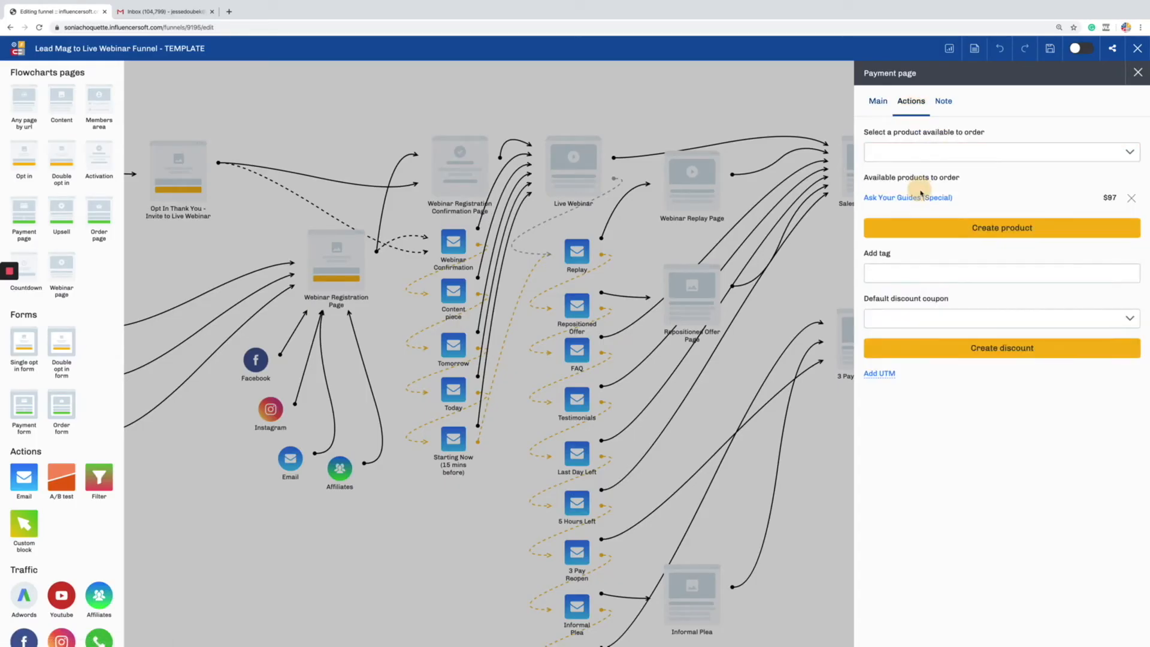
left_click(810, 108)
Assign the Six Sensory Training (Special) product to the 3 Pay - Payment page and activate the funnel.
left_click(968, 299)
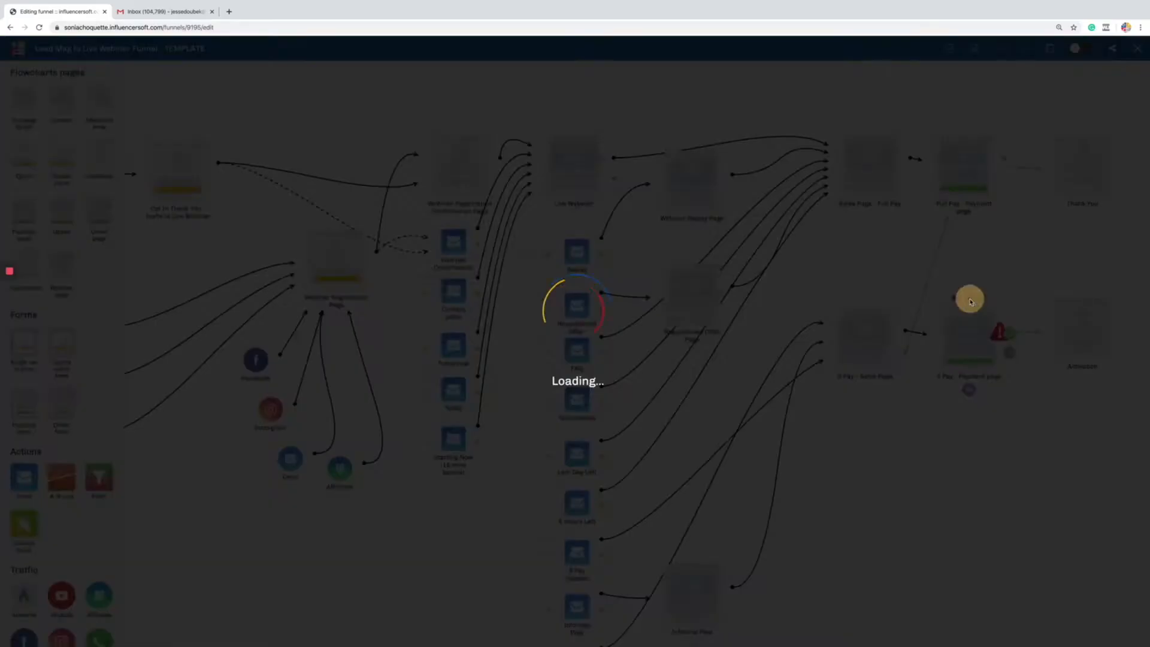
left_click(911, 102)
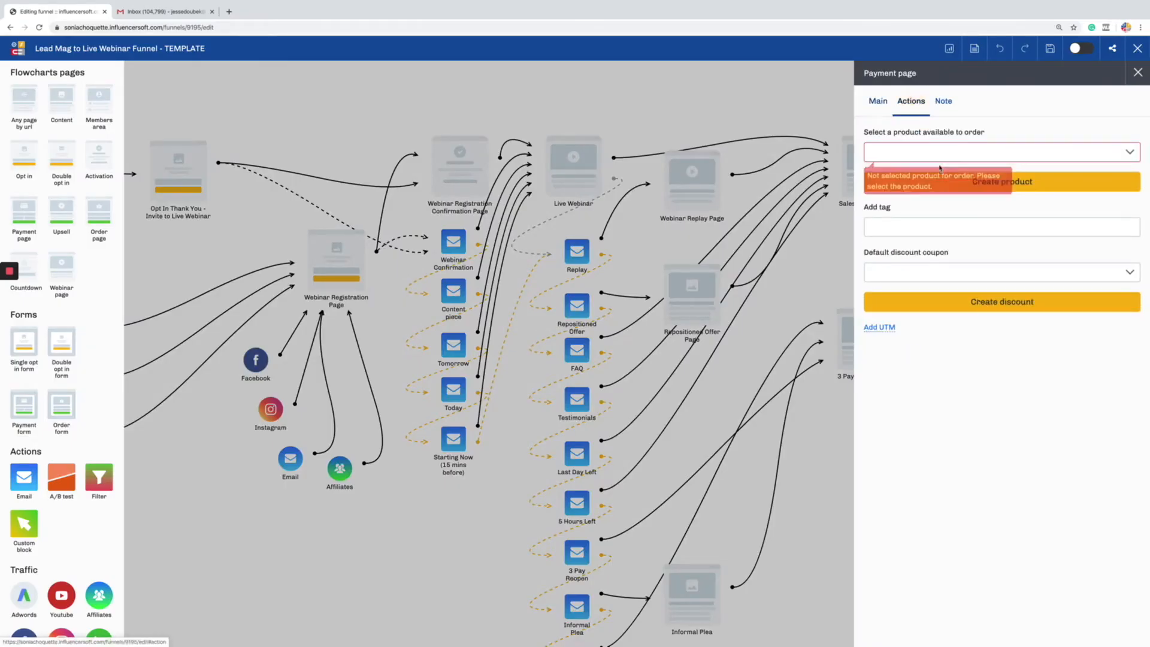
left_click(929, 154)
left_click(930, 204)
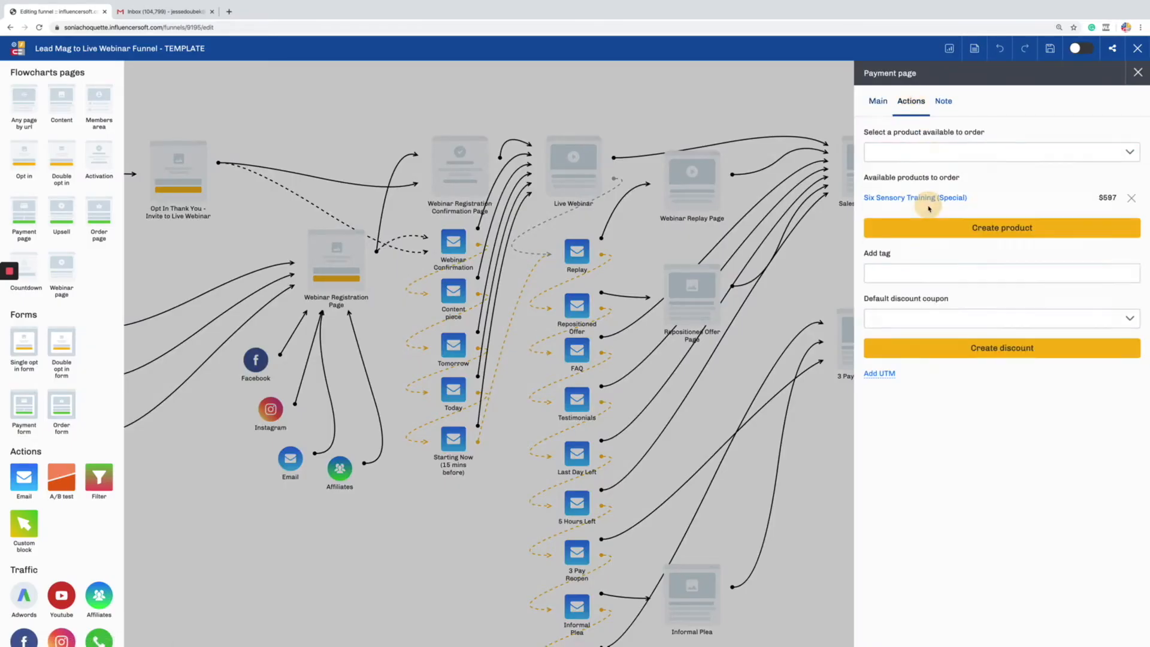
left_click(788, 99)
left_click(1084, 51)
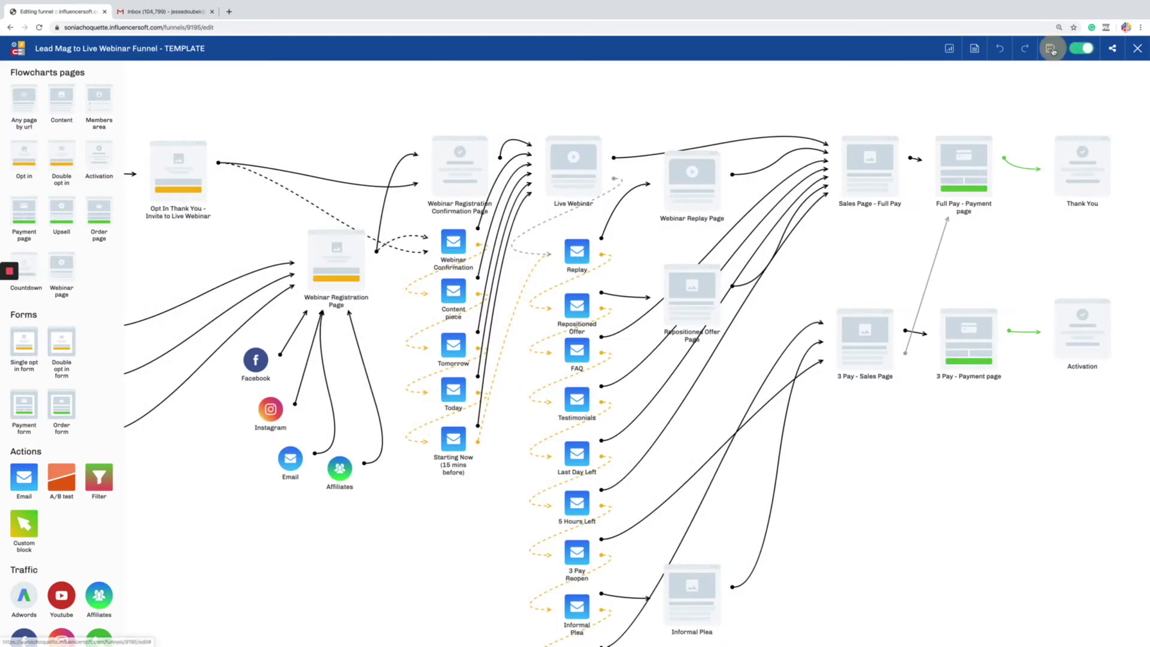
Set the Ask Question - Invite to Webinar email to send 2 hours after the previous step.
scroll(652, 229, "left", 5)
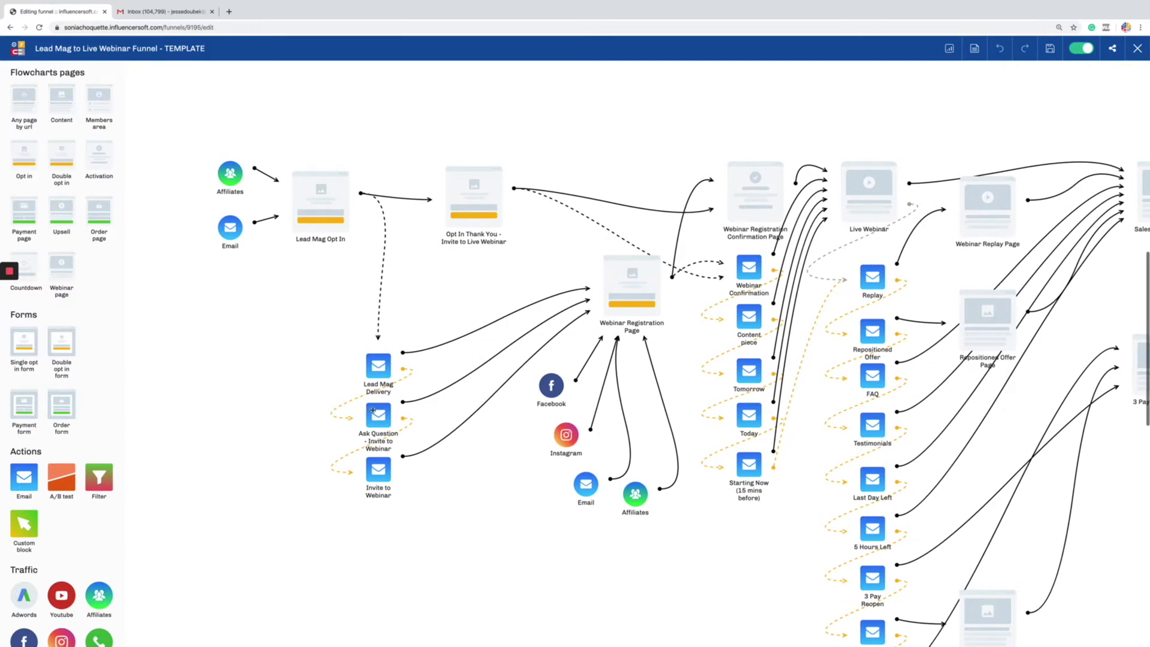
left_click(372, 393)
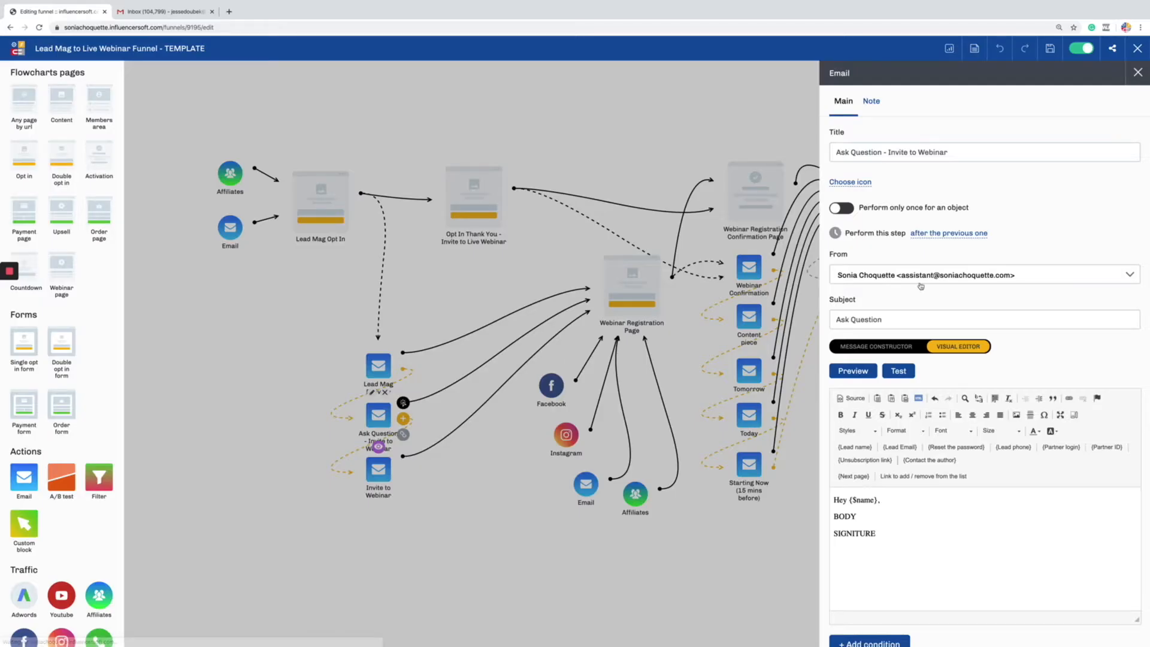
left_click(940, 235)
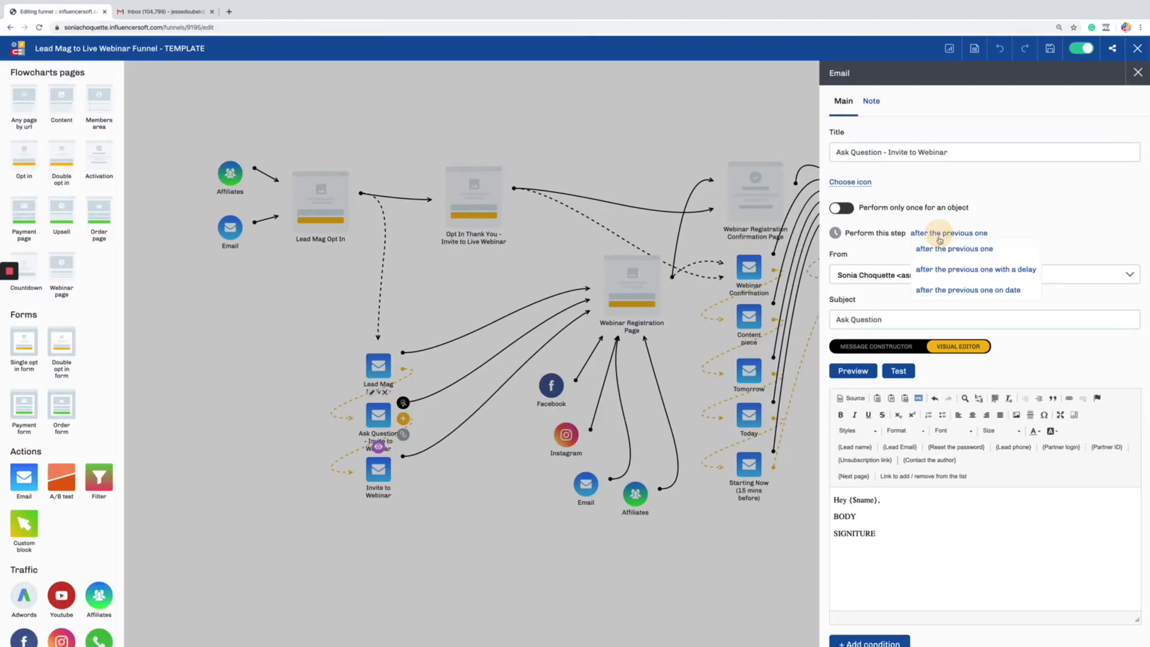
left_click(939, 269)
left_click_drag(886, 270, 869, 271)
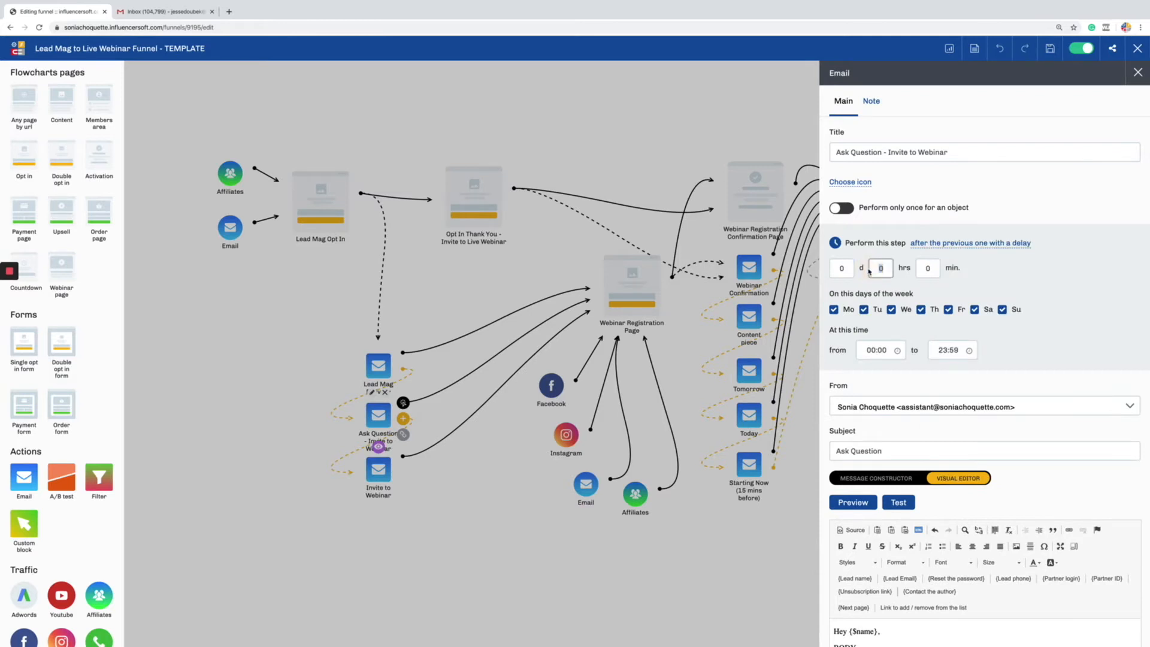
type("2")
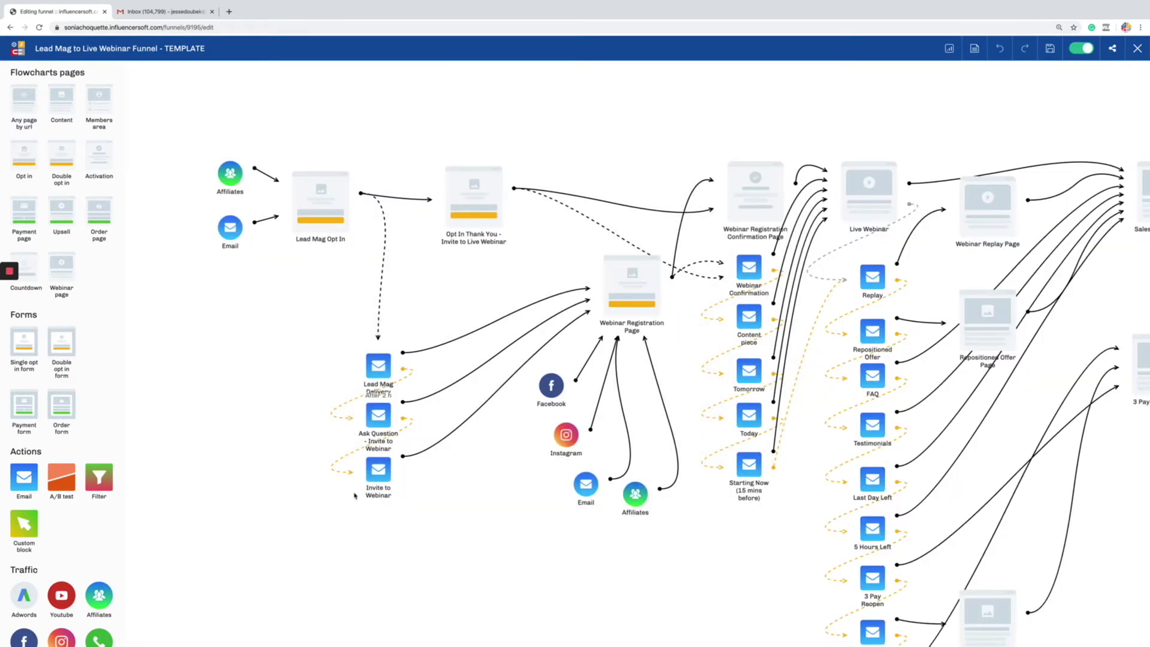
Set the Invite to Webinar email to send with a delay of 24 hours after the previous one.
mouse_move(378, 469)
left_click(372, 447)
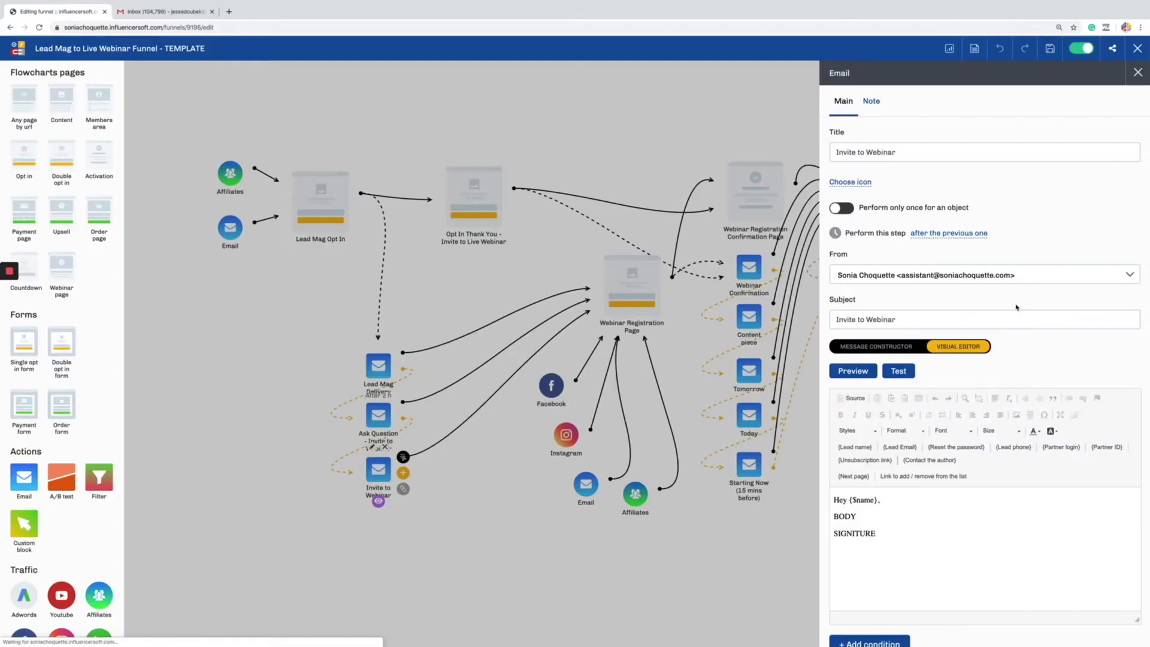
left_click(950, 233)
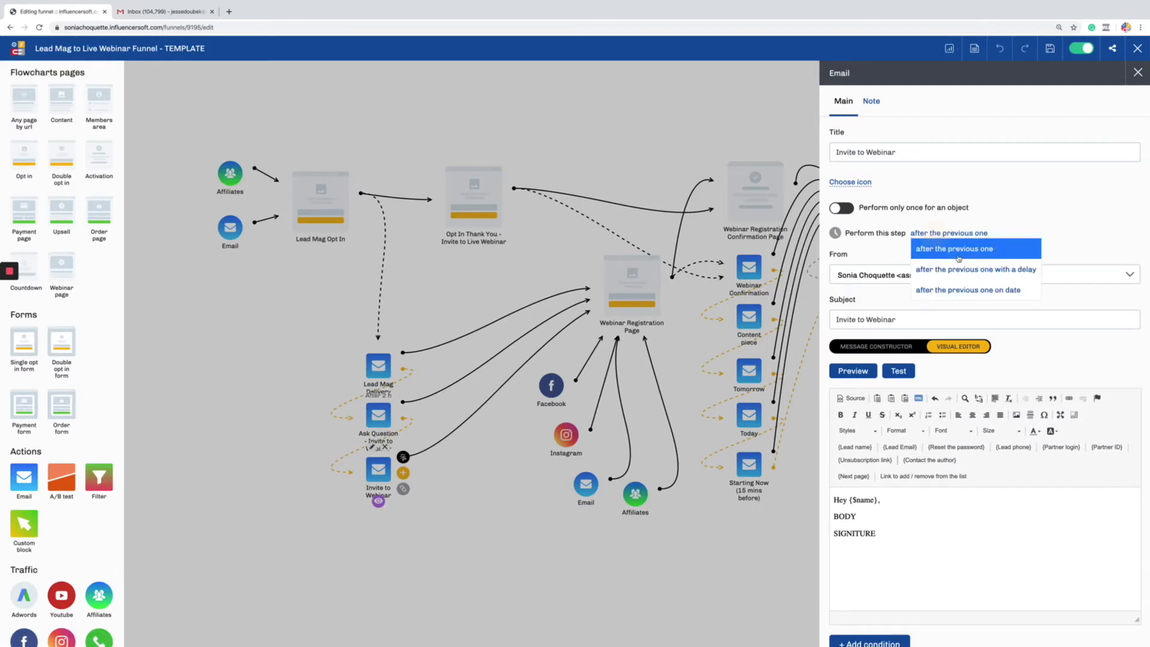
left_click(952, 268)
double_click(889, 269)
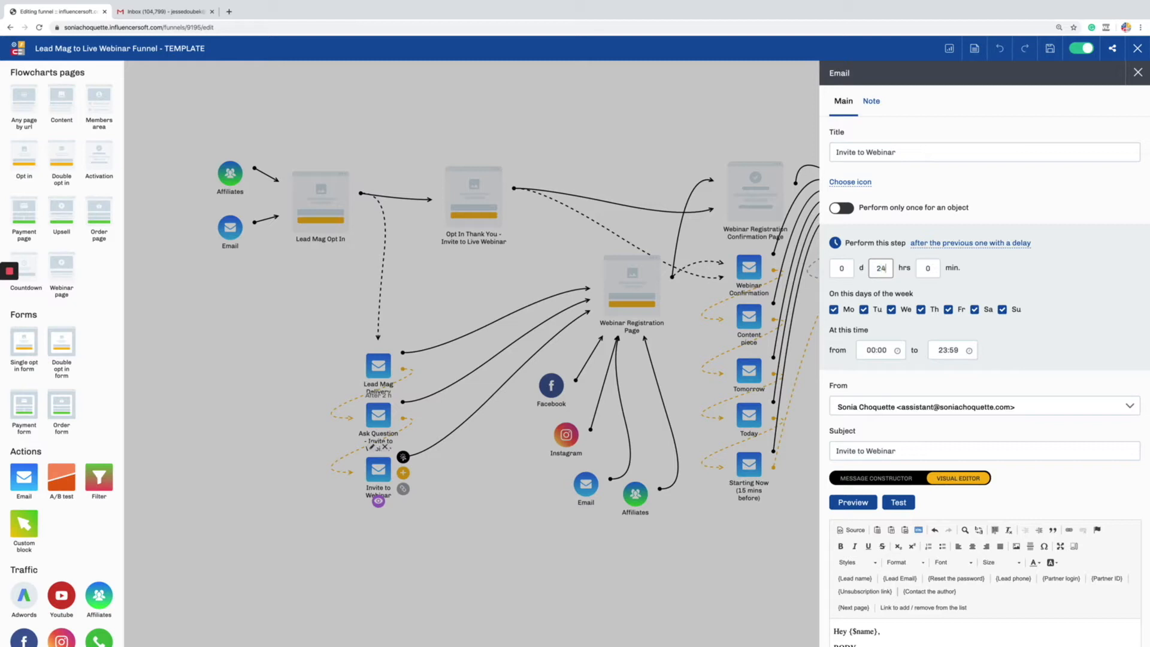
type("24")
left_click(519, 289)
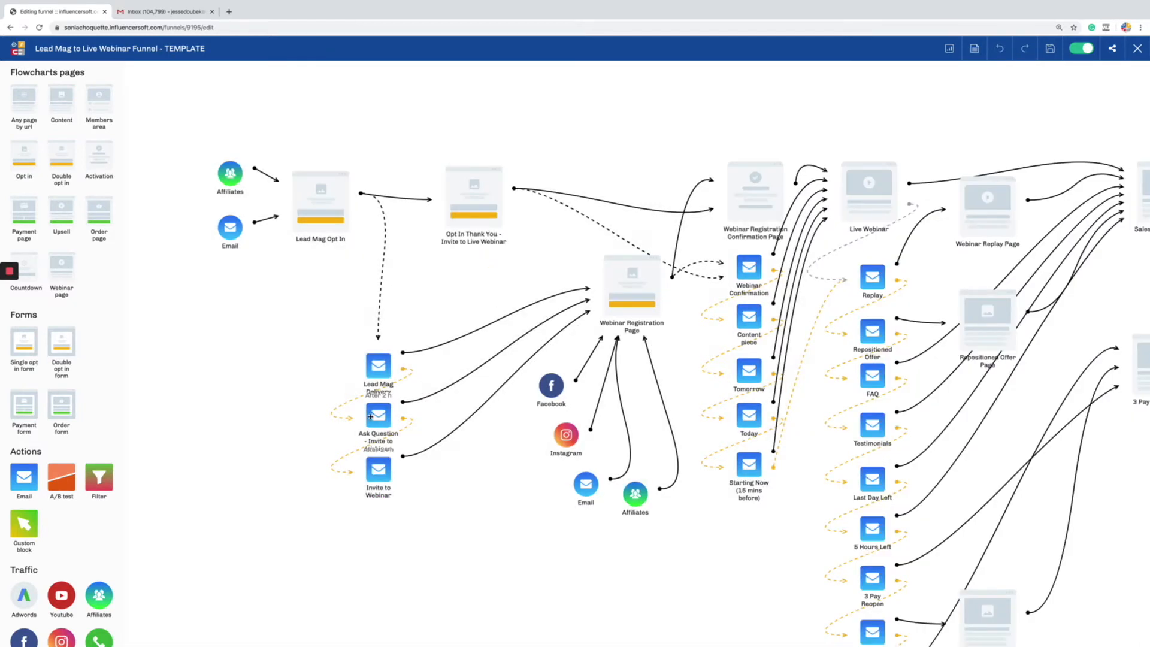
Space the Ask Question and Invite to Webinar emails further apart in a vertical column below Lead Mag Delivery.
left_click_drag(378, 471, 373, 503)
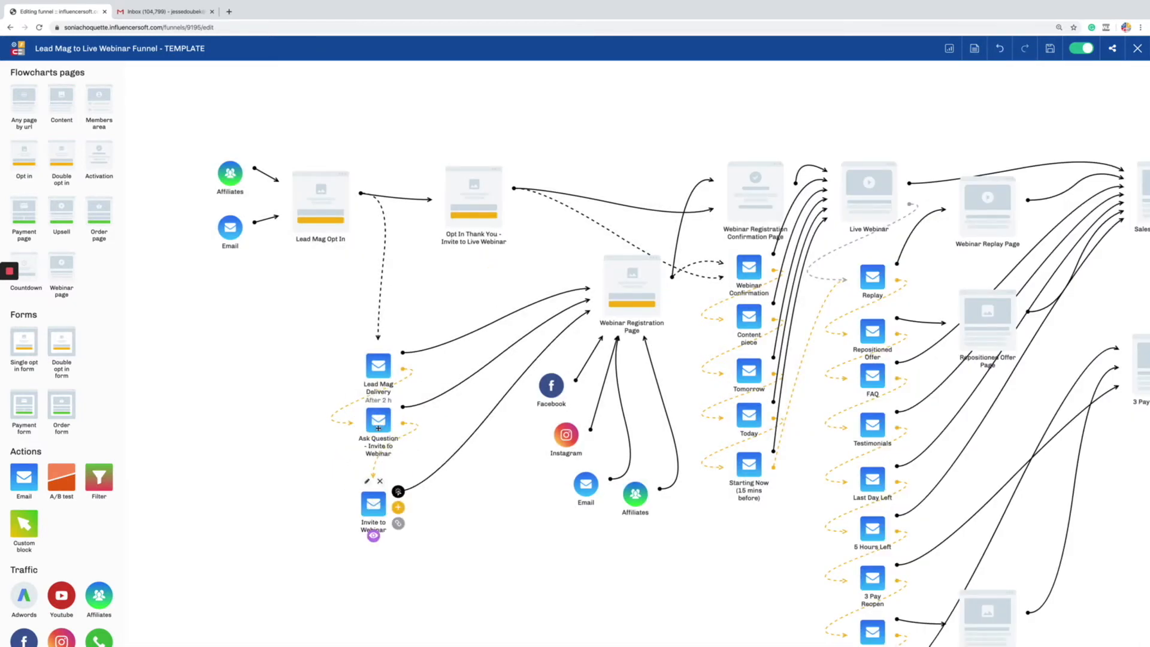
left_click_drag(376, 427, 377, 447)
left_click_drag(373, 504, 378, 519)
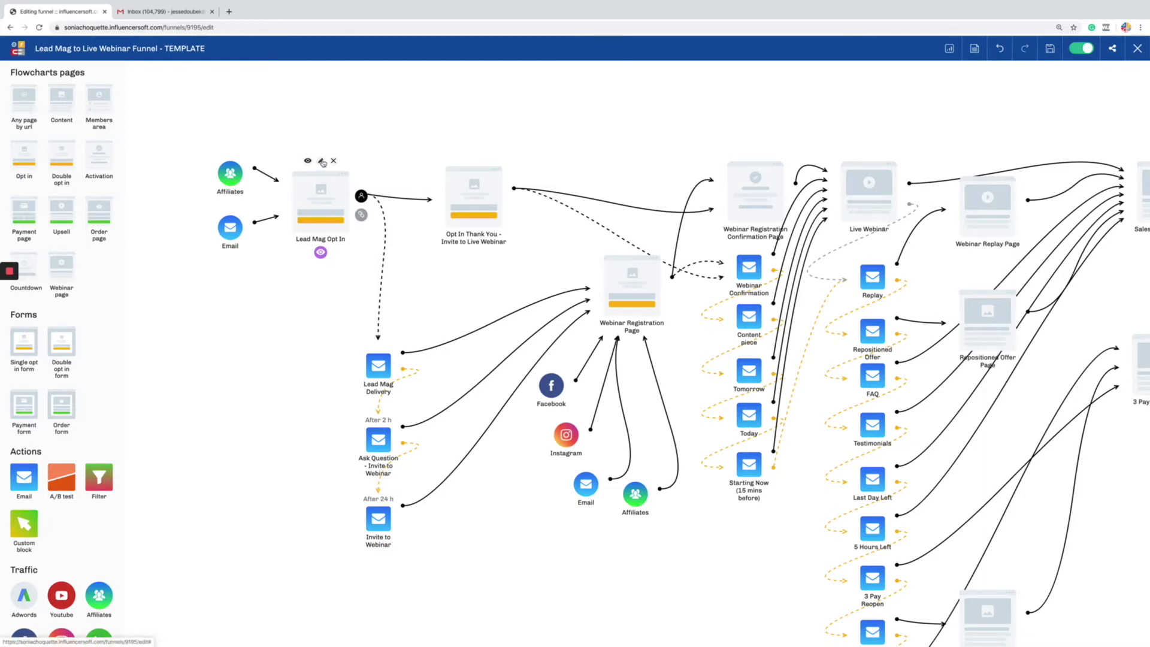
Create a lead list named Test Optin4 for the Lead Mag Opt In page so that its leads are added to it.
left_click(321, 162)
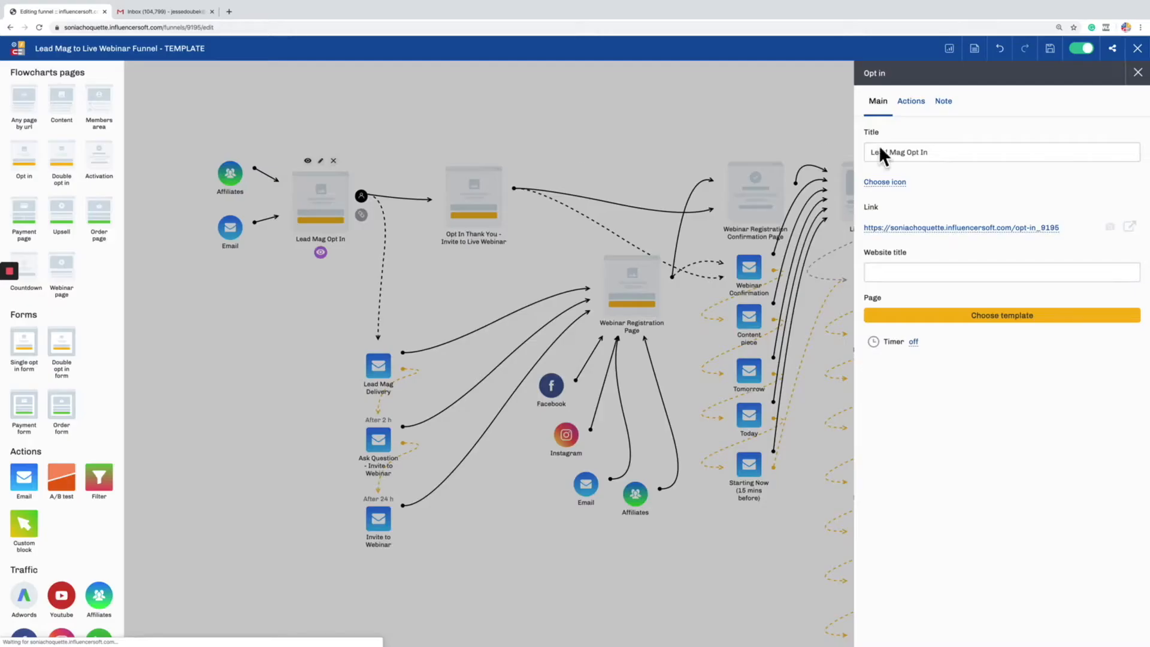
left_click(911, 101)
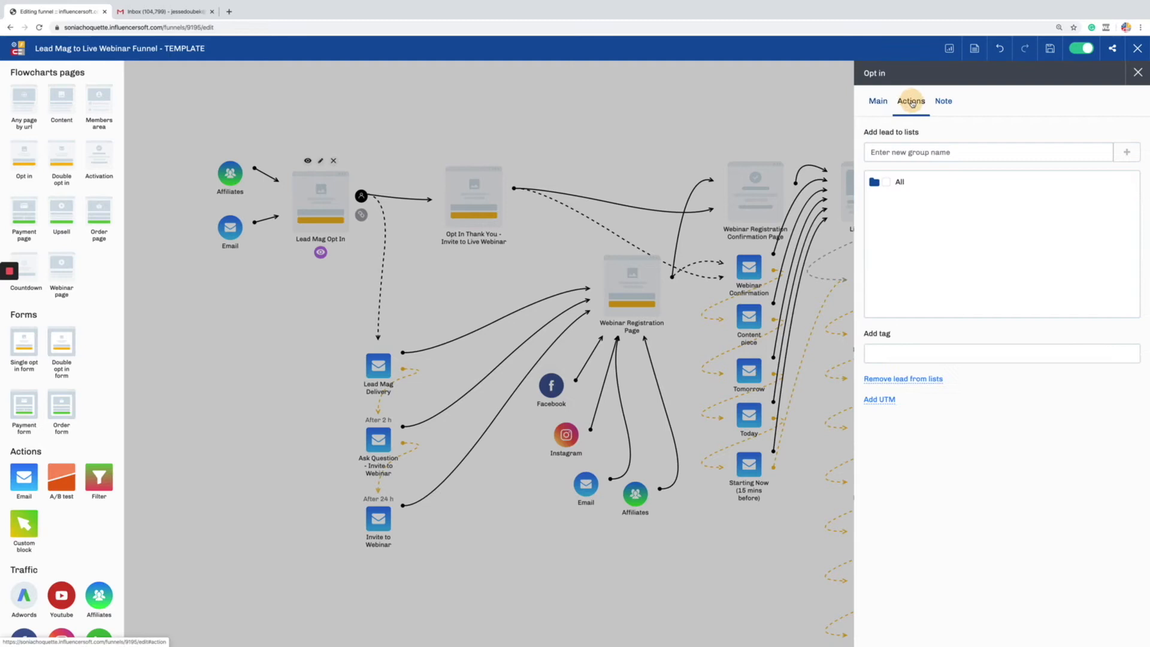
left_click(902, 153)
type("Test Opti")
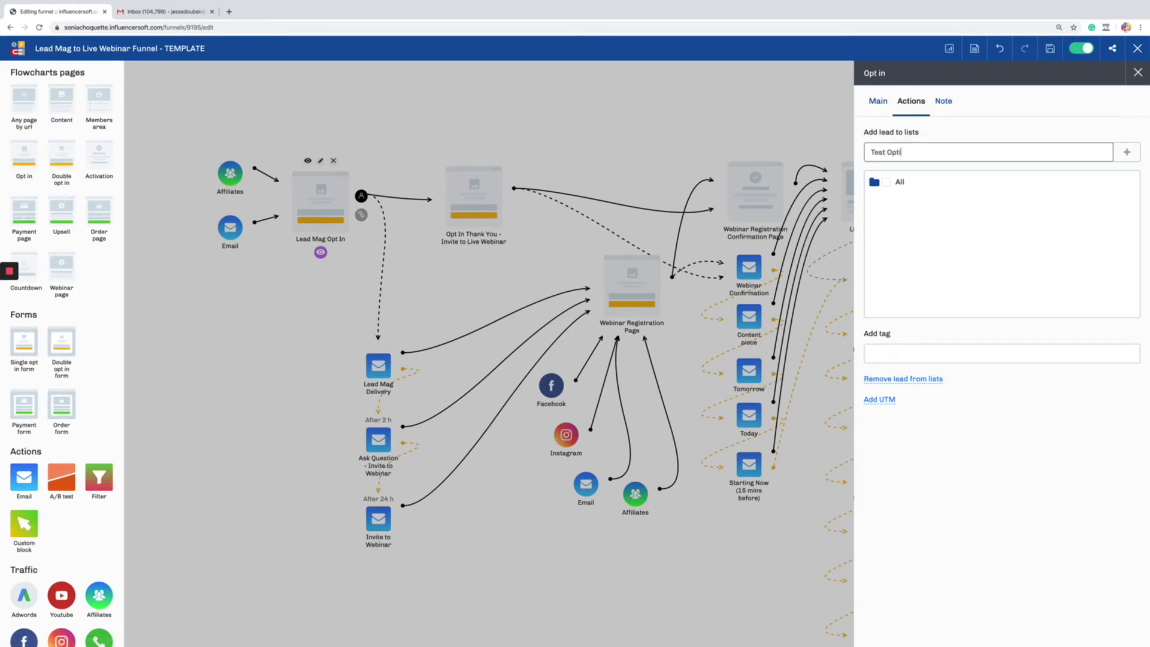
type("n4")
left_click(1128, 153)
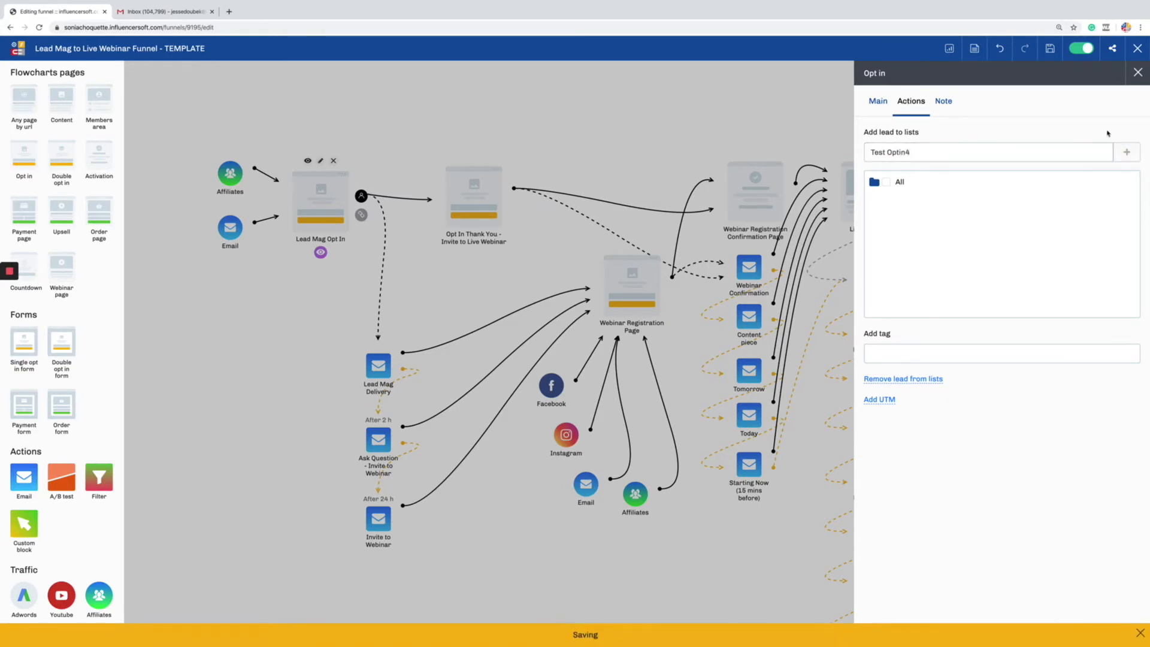
scroll(940, 303, "down", 1)
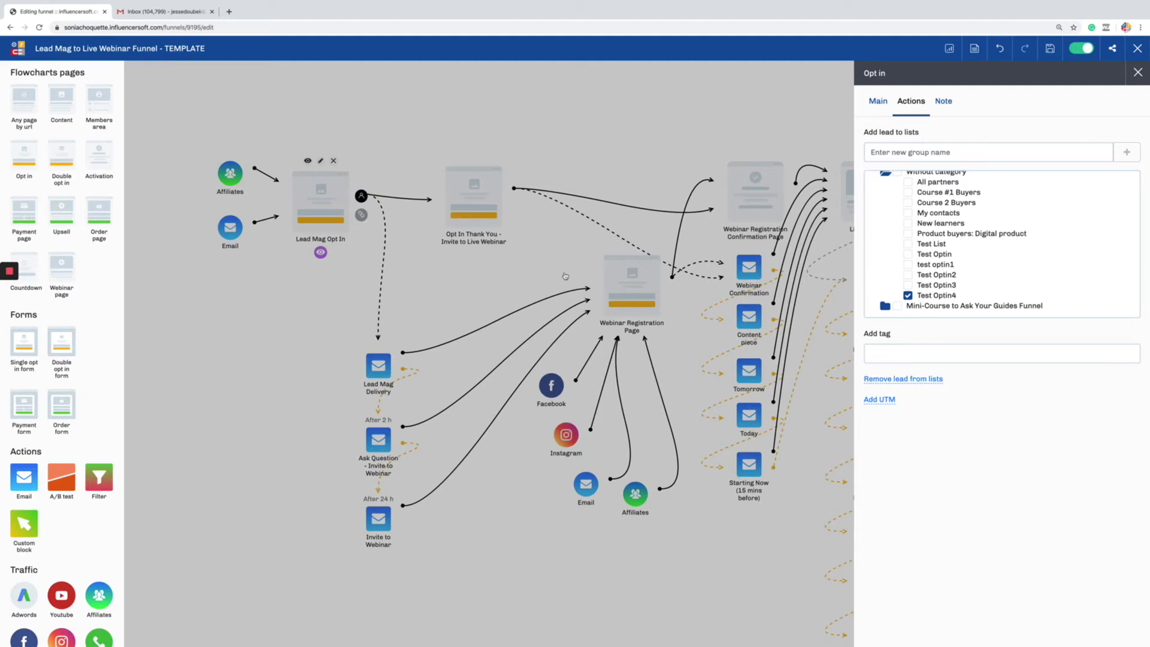
Select the account's InfluencerSoft subdomain as the domain of the Lead Mag Opt In page's link.
left_click(878, 101)
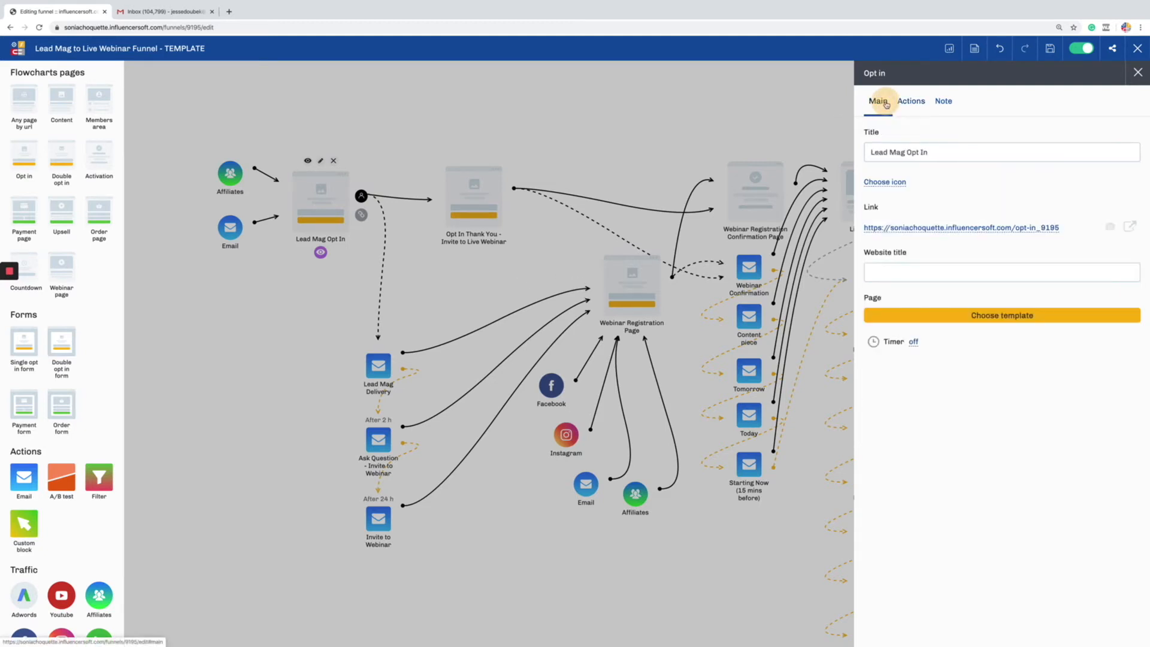
left_click(961, 228)
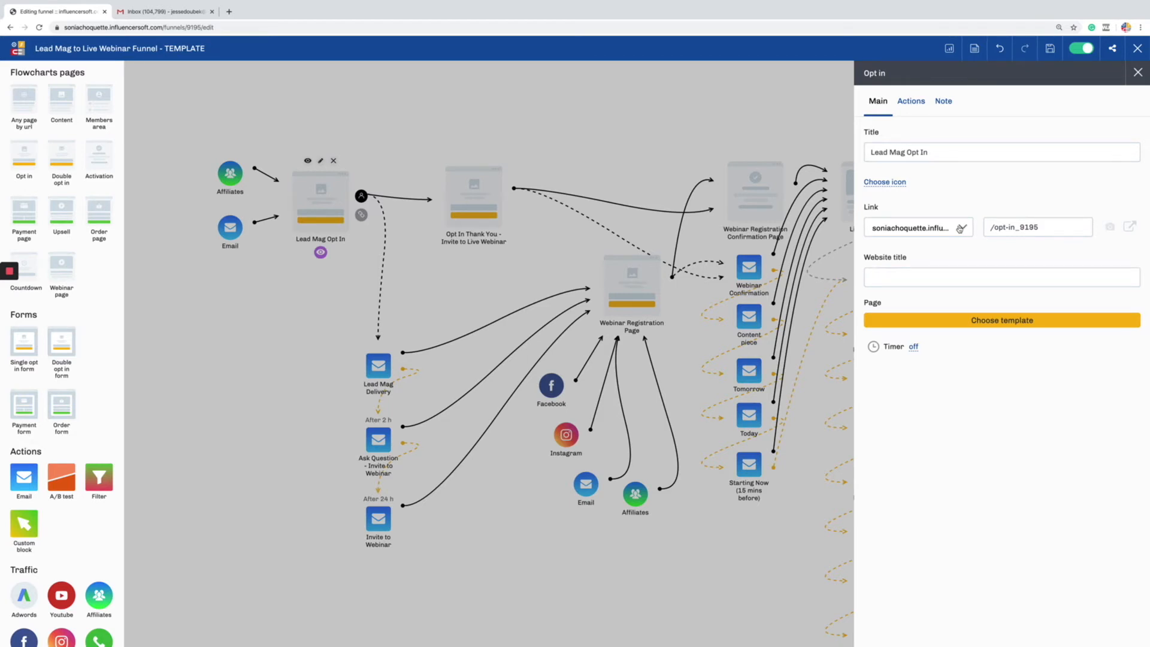
left_click(963, 228)
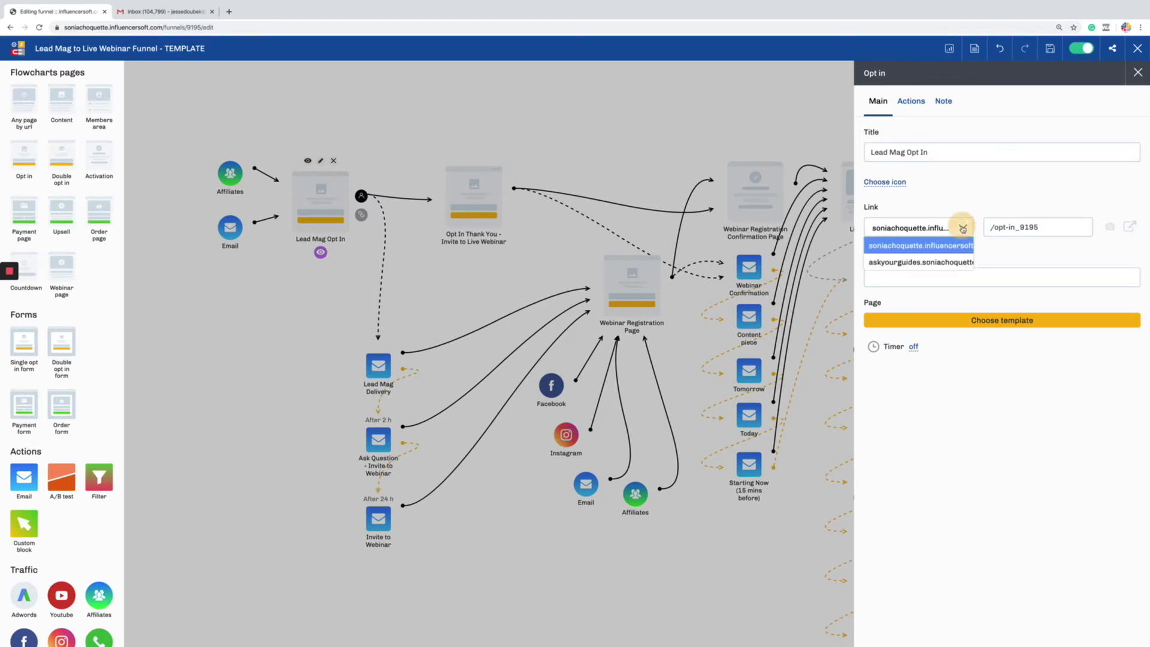
left_click(921, 246)
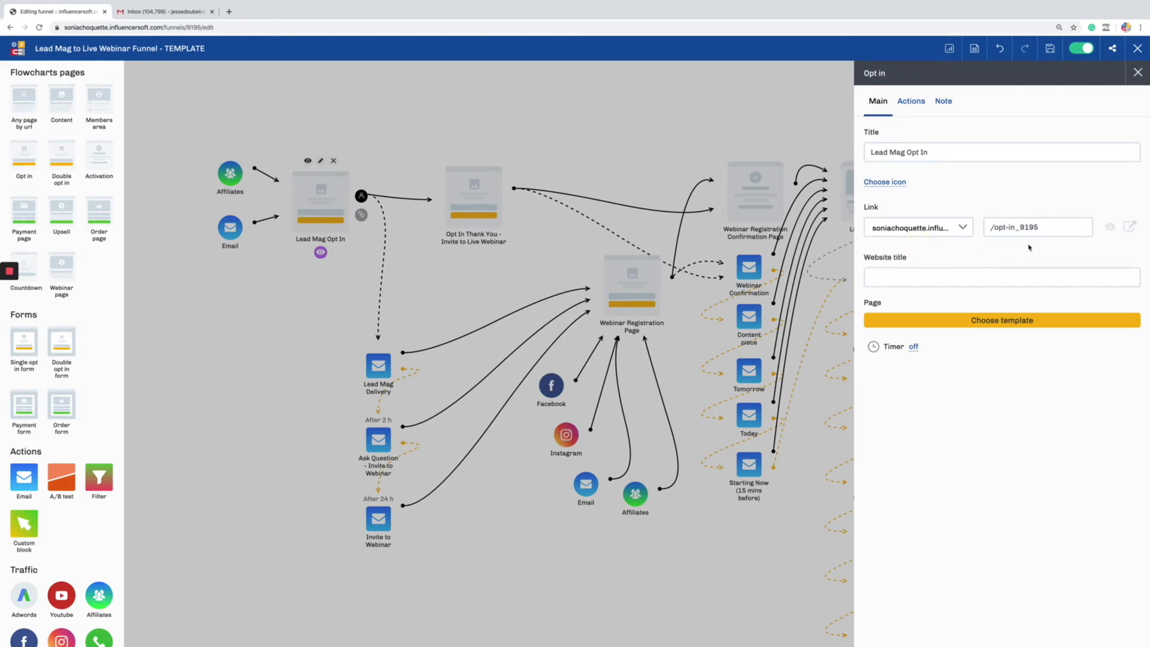
Create the Lead Mag Opt In page from the saved template "Mini course optin (test1)".
left_click(970, 321)
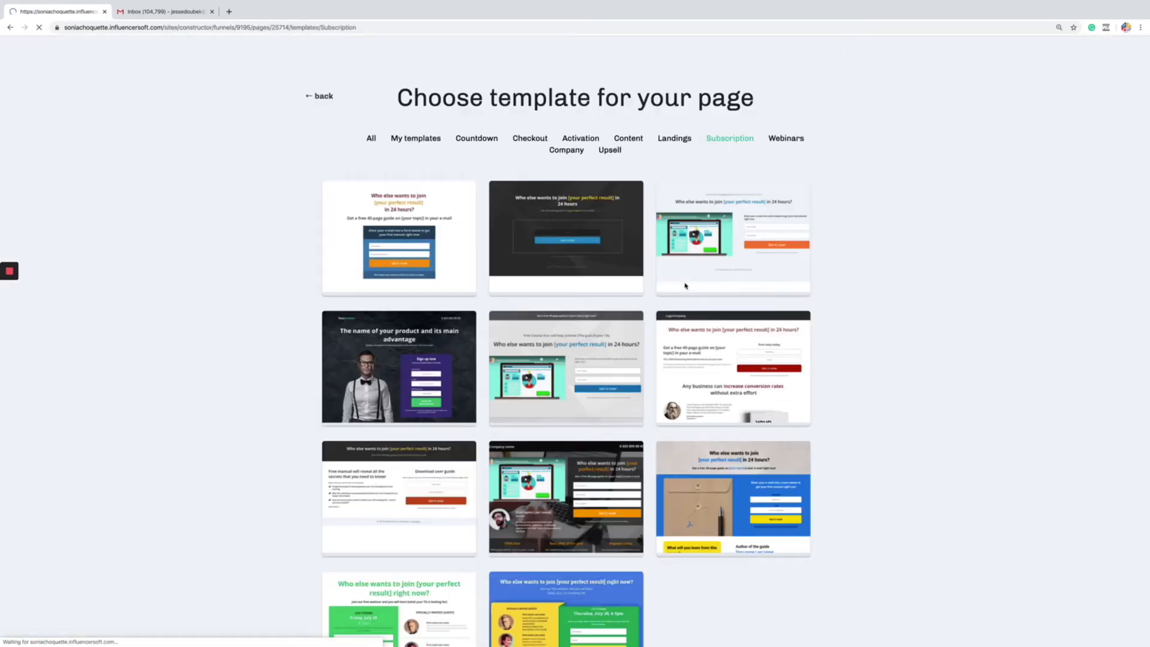
left_click(413, 140)
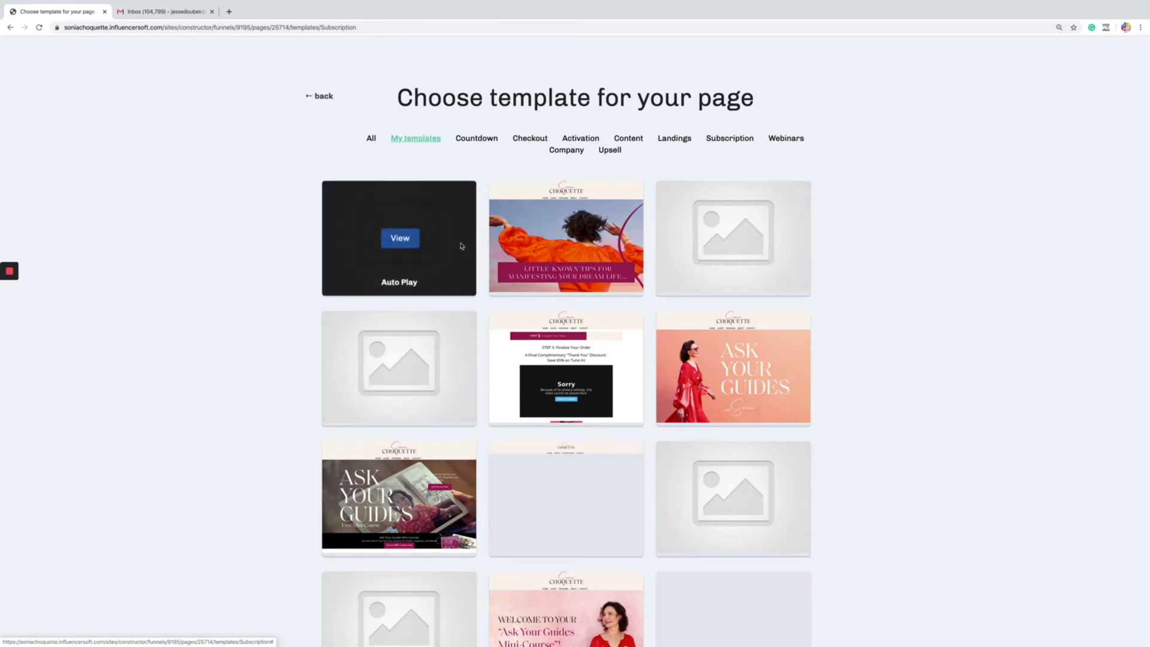
scroll(551, 355, "down", 1)
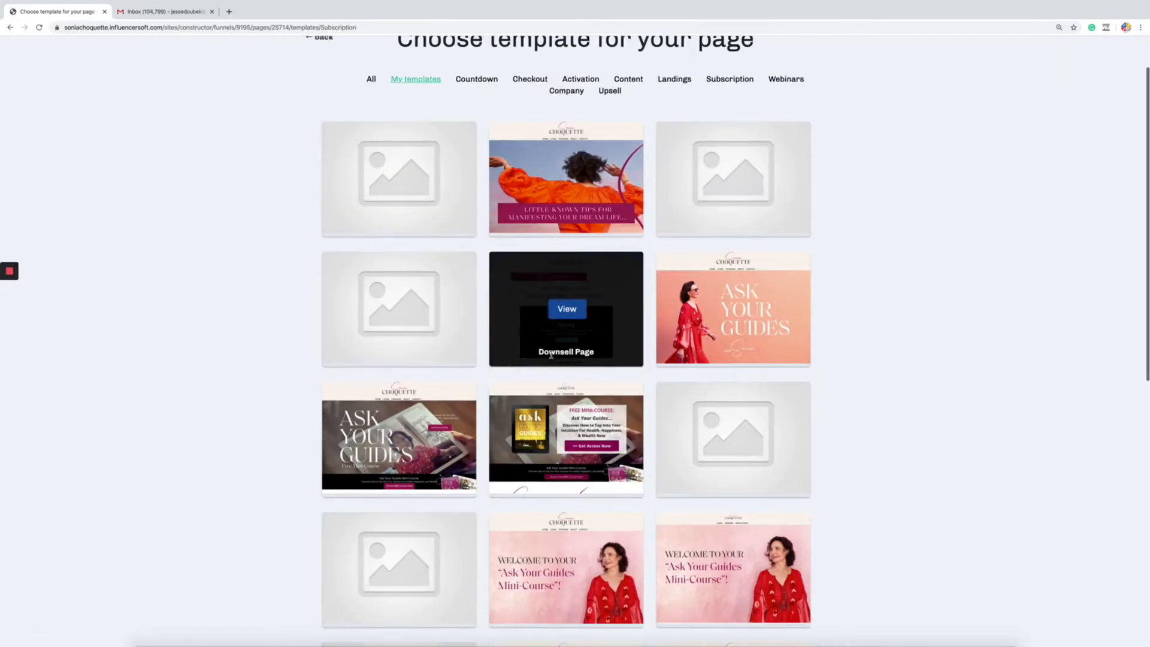
scroll(551, 355, "down", 2)
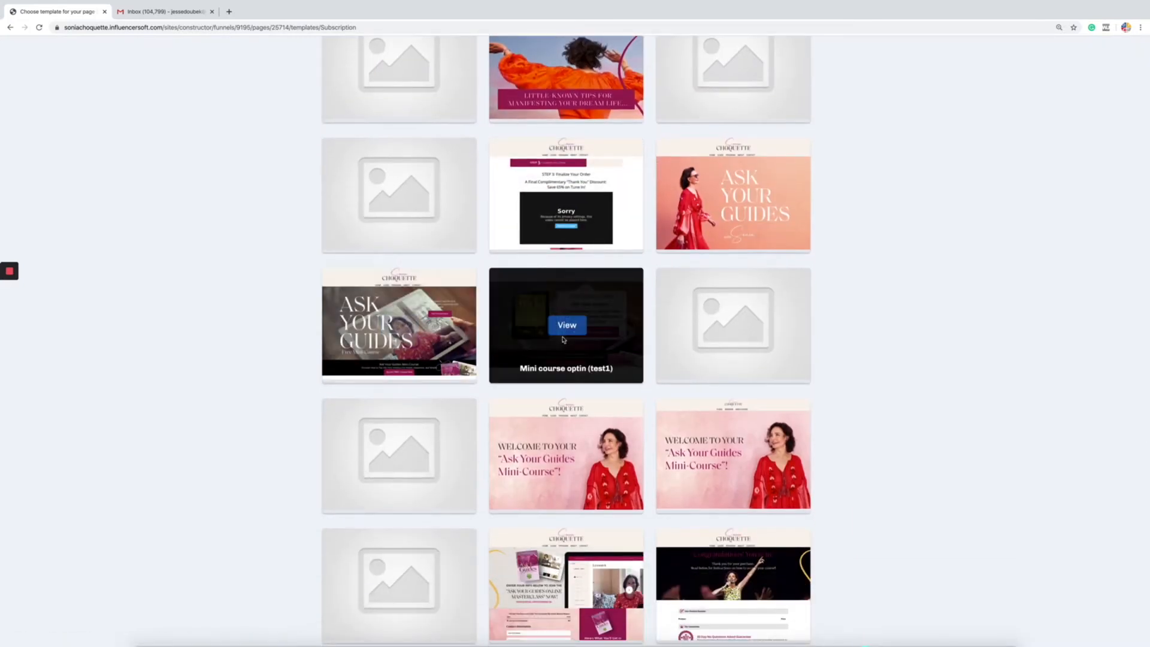
left_click(565, 330)
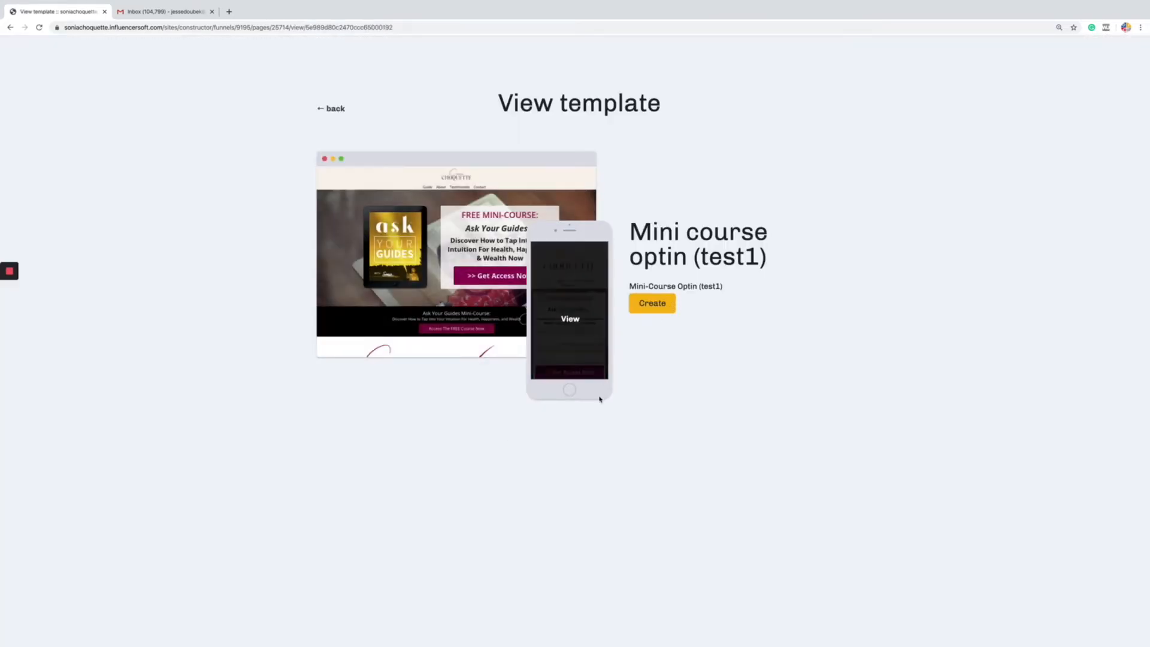
left_click(659, 307)
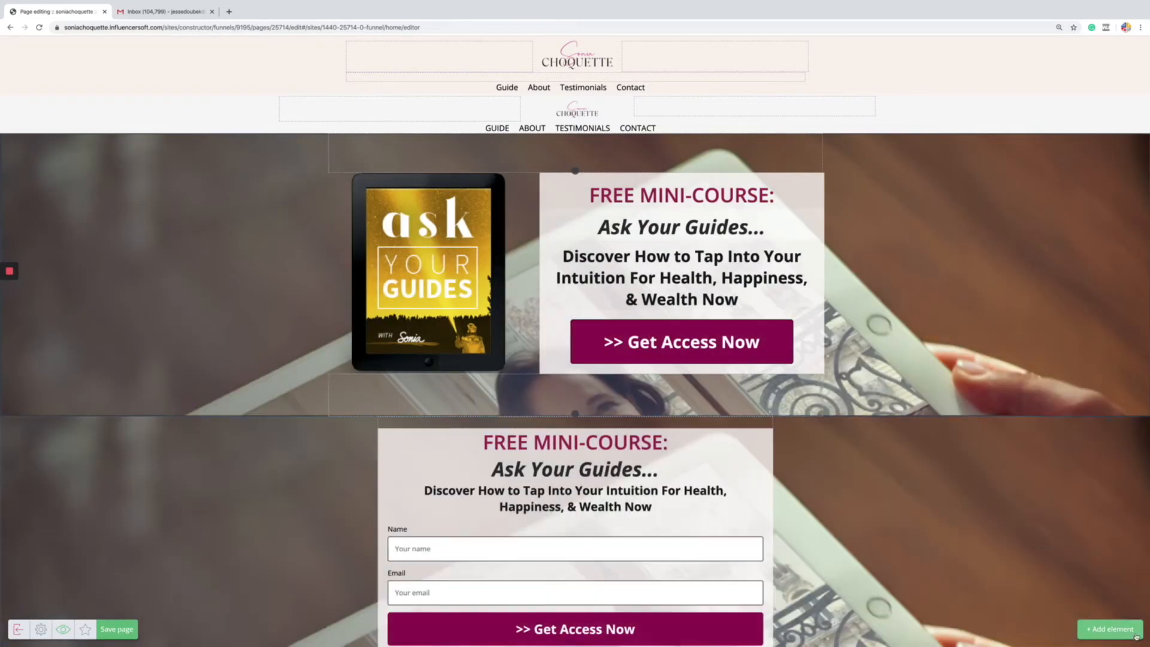
Place a Video widget below the tablet image in the first Free Mini-Course section and delete it again.
left_click(1125, 629)
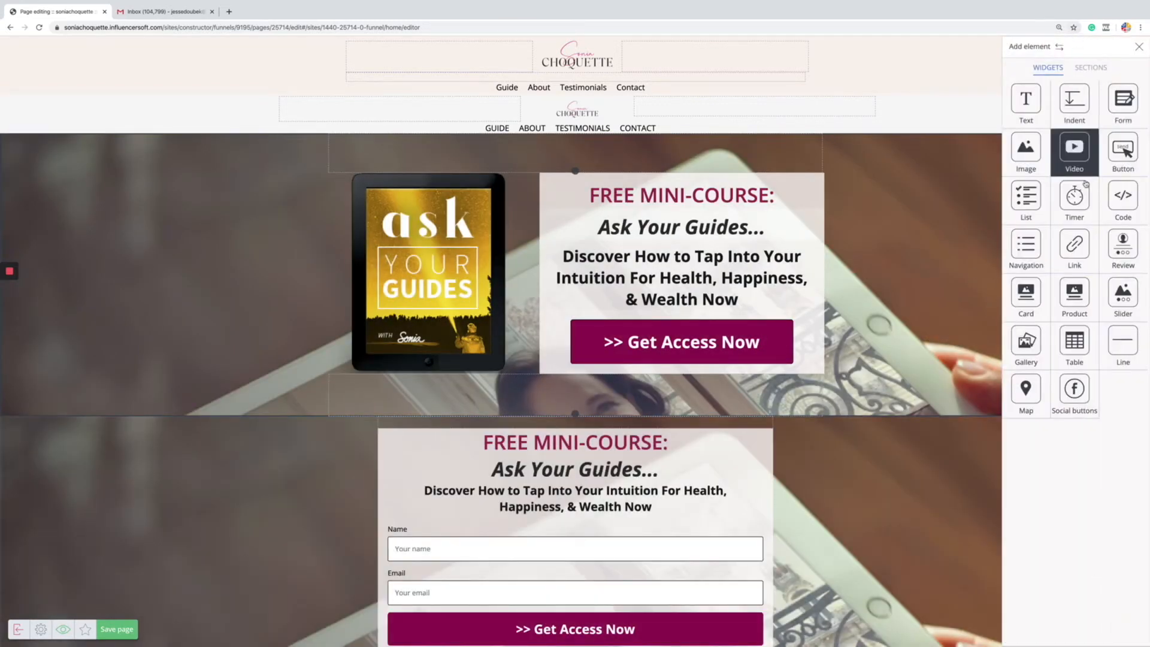
left_click_drag(1076, 160, 425, 369)
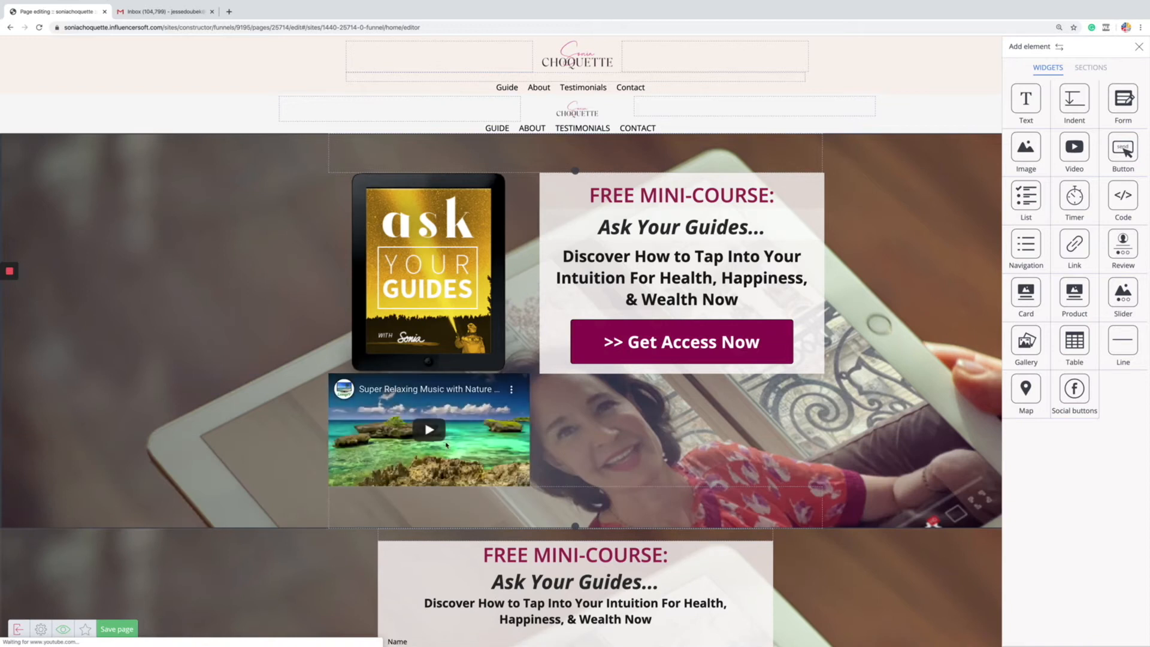
left_click(513, 249)
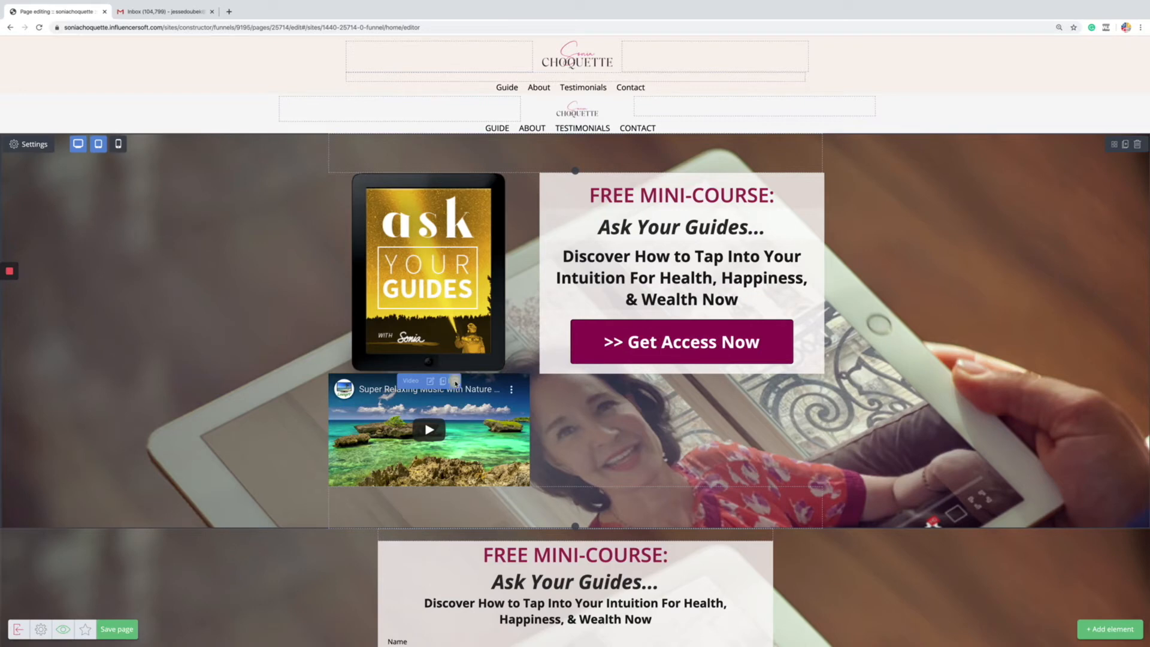
left_click(456, 381)
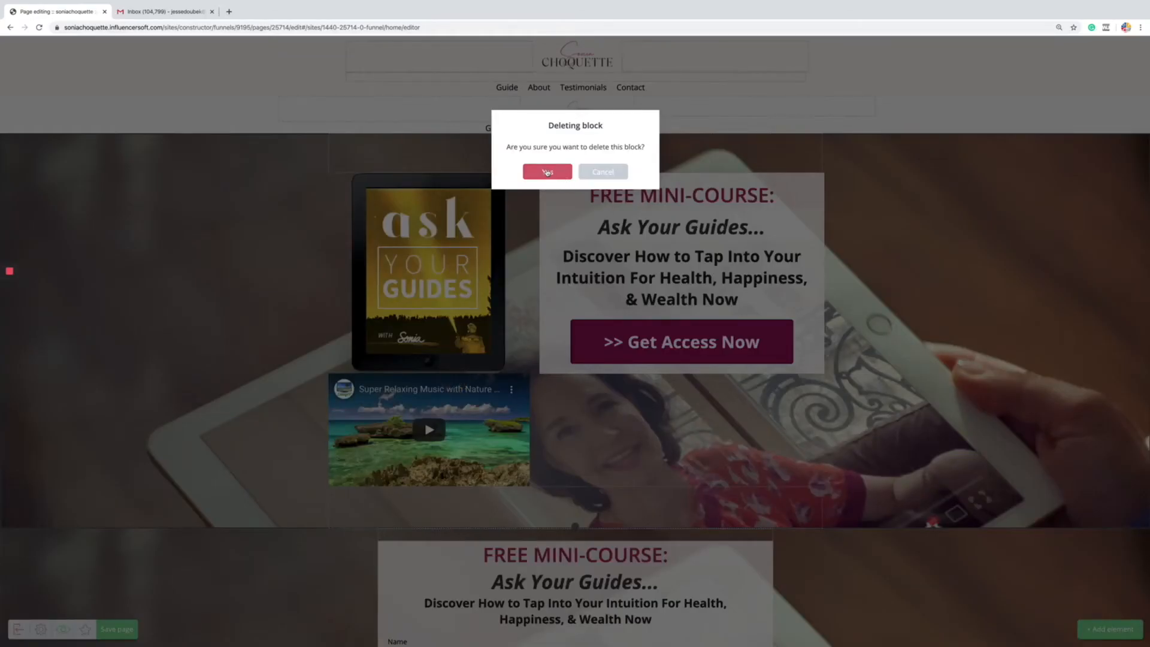
left_click(547, 173)
Look through the page's sections down to the contact block and examine the first Free Mini-Course section's size and background settings.
scroll(690, 436, "down", 8)
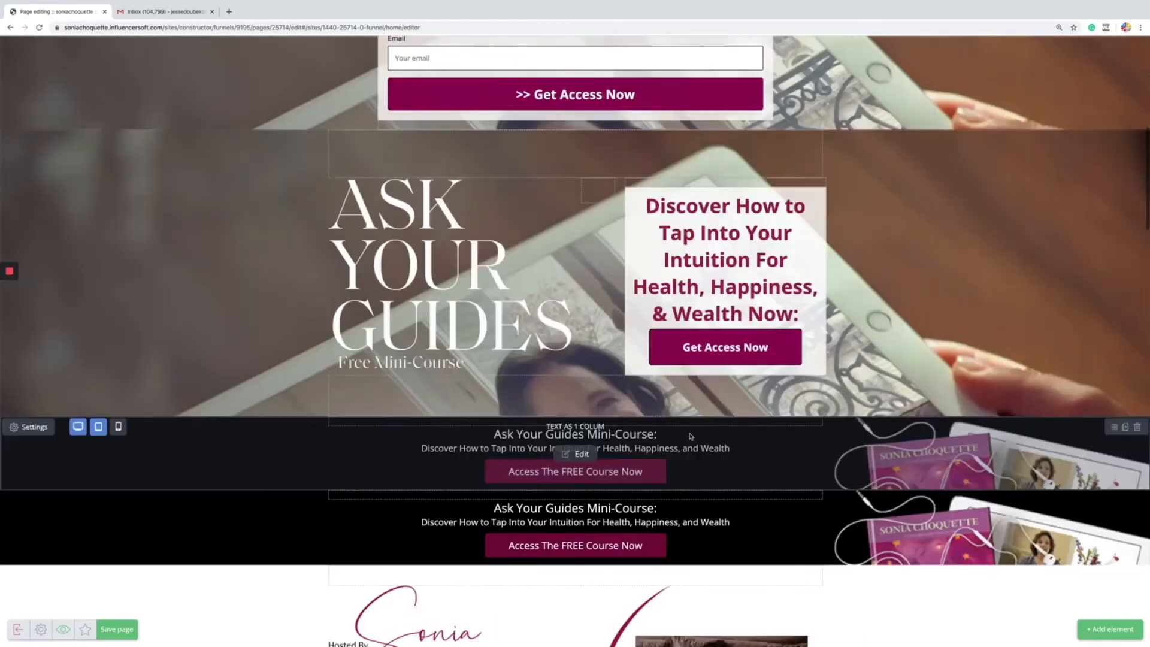
scroll(691, 437, "down", 20)
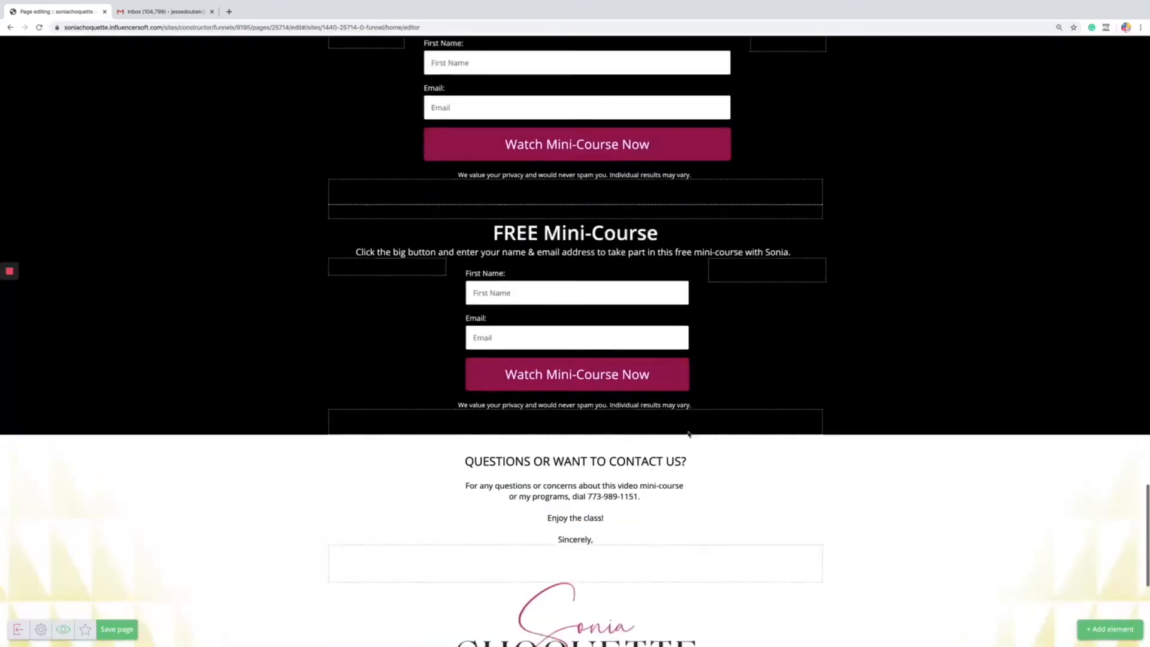
scroll(689, 434, "down", 5)
scroll(689, 433, "up", 20)
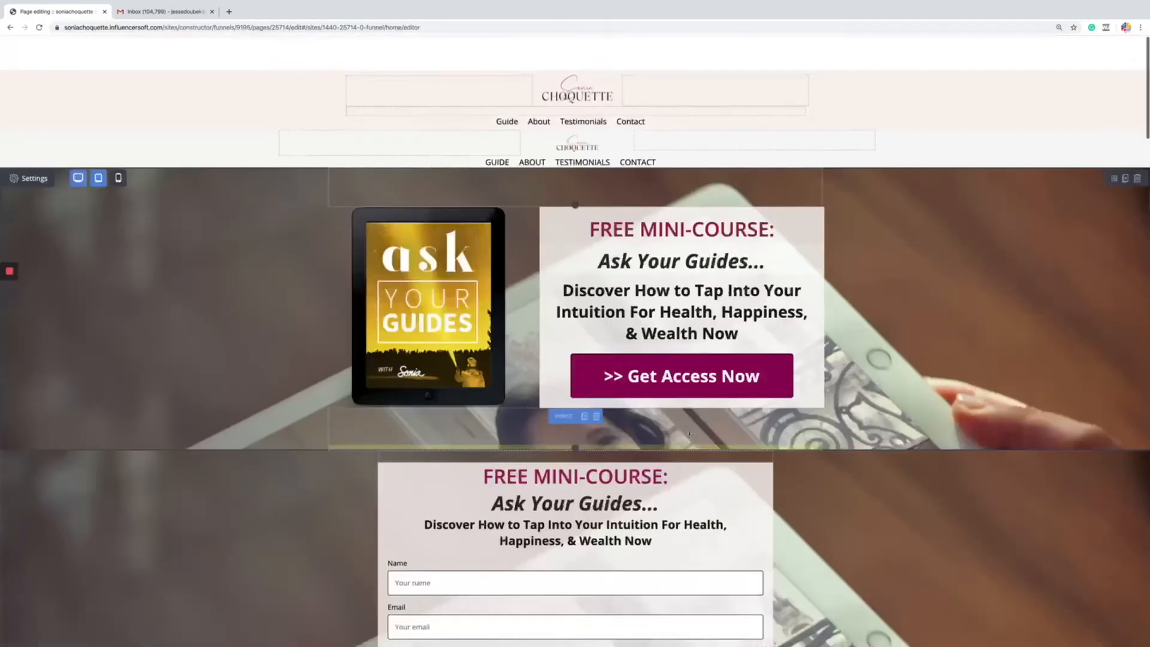
scroll(689, 433, "down", 1)
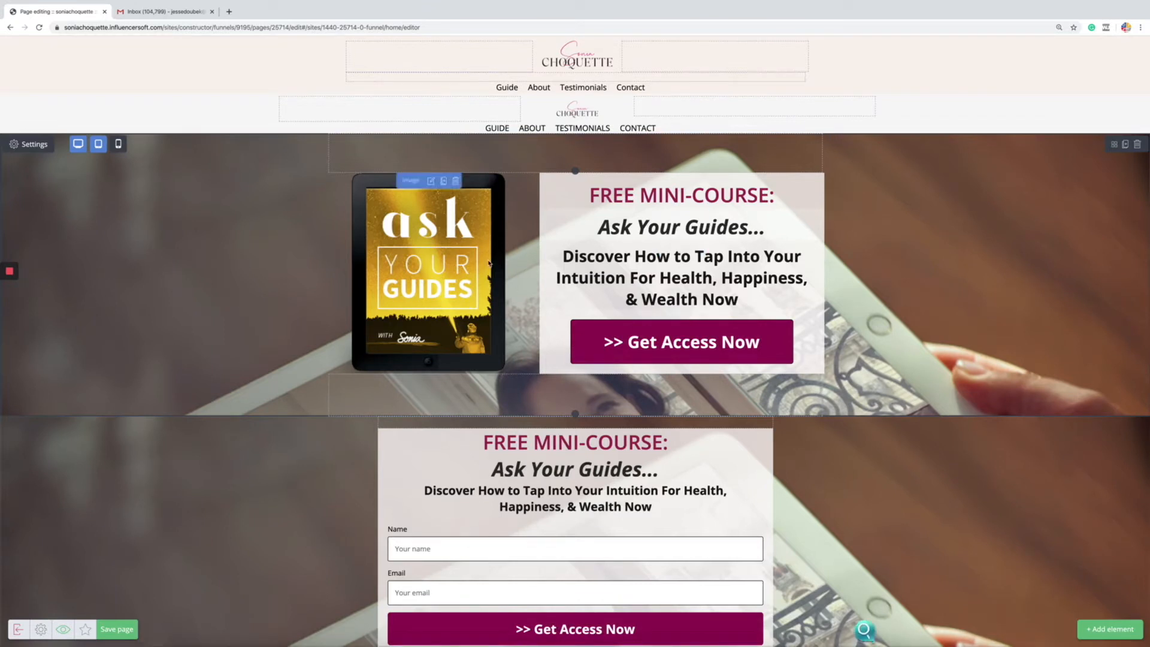
left_click(35, 145)
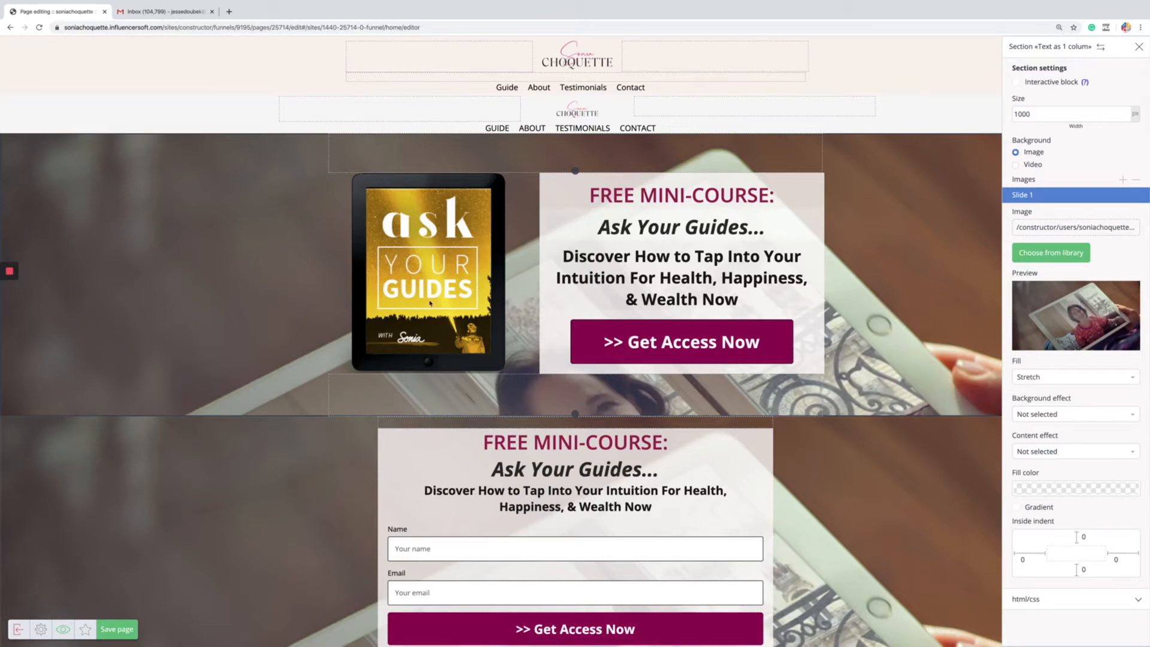
key("Escape")
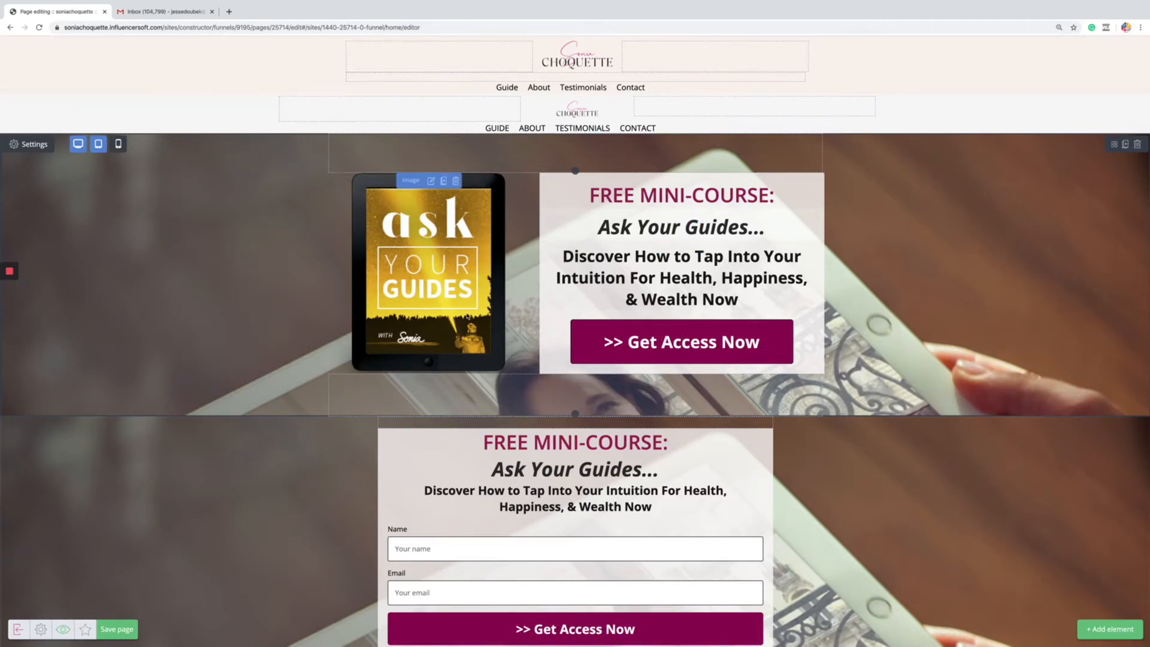
scroll(560, 286, "down", 10)
scroll(560, 286, "up", 10)
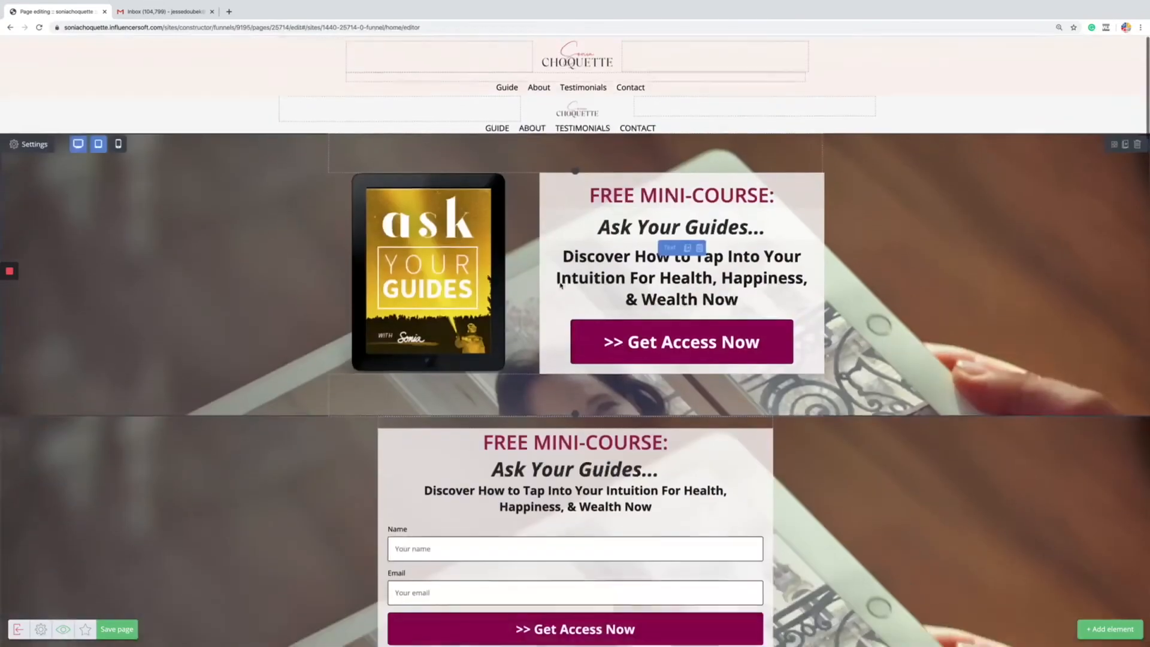
Add a Text widget below the tablet image in the first Free Mini-Course section and center its text.
left_click(1114, 629)
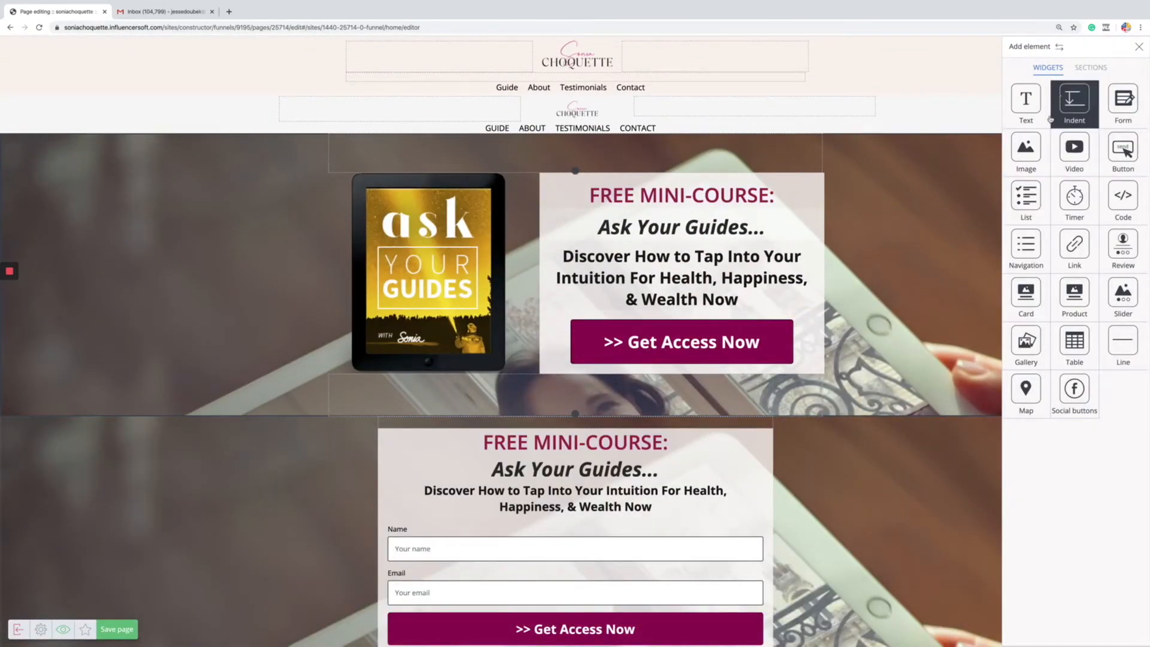
left_click_drag(1031, 101, 458, 359)
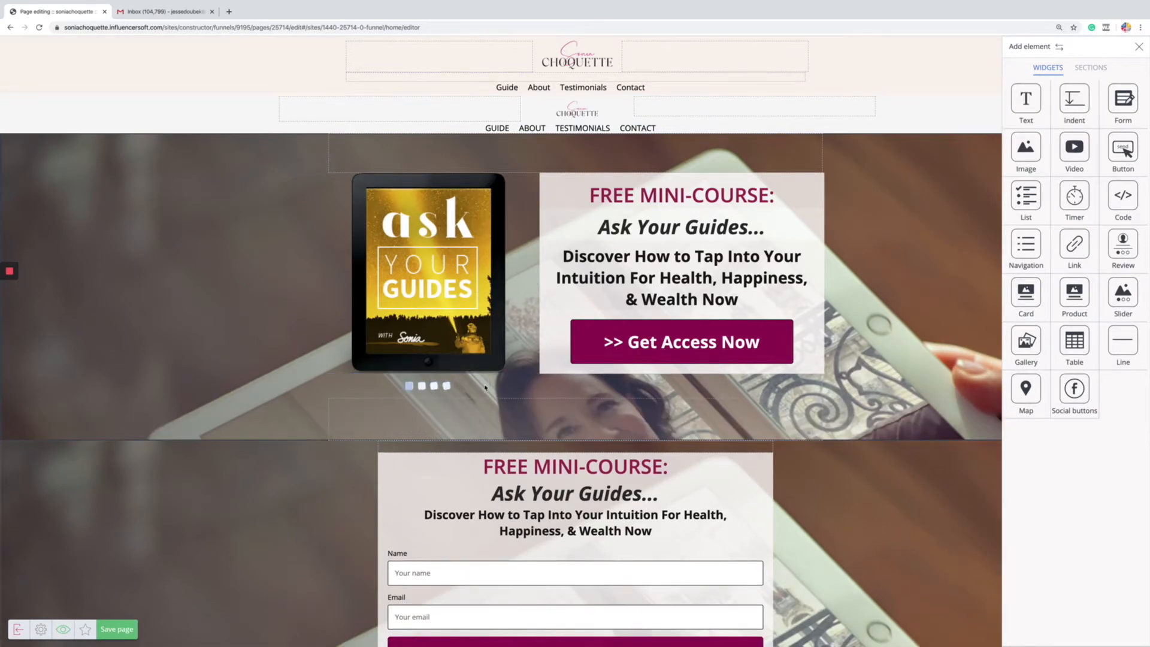
left_click(365, 391)
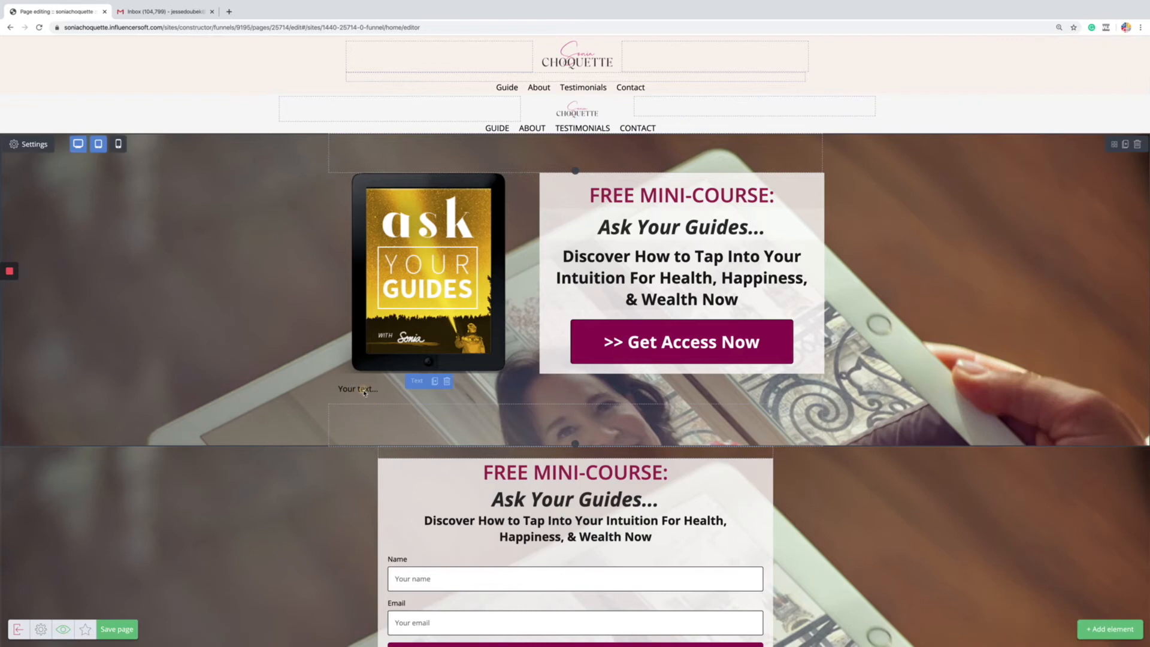
left_click(363, 390)
left_click_drag(390, 392, 309, 386)
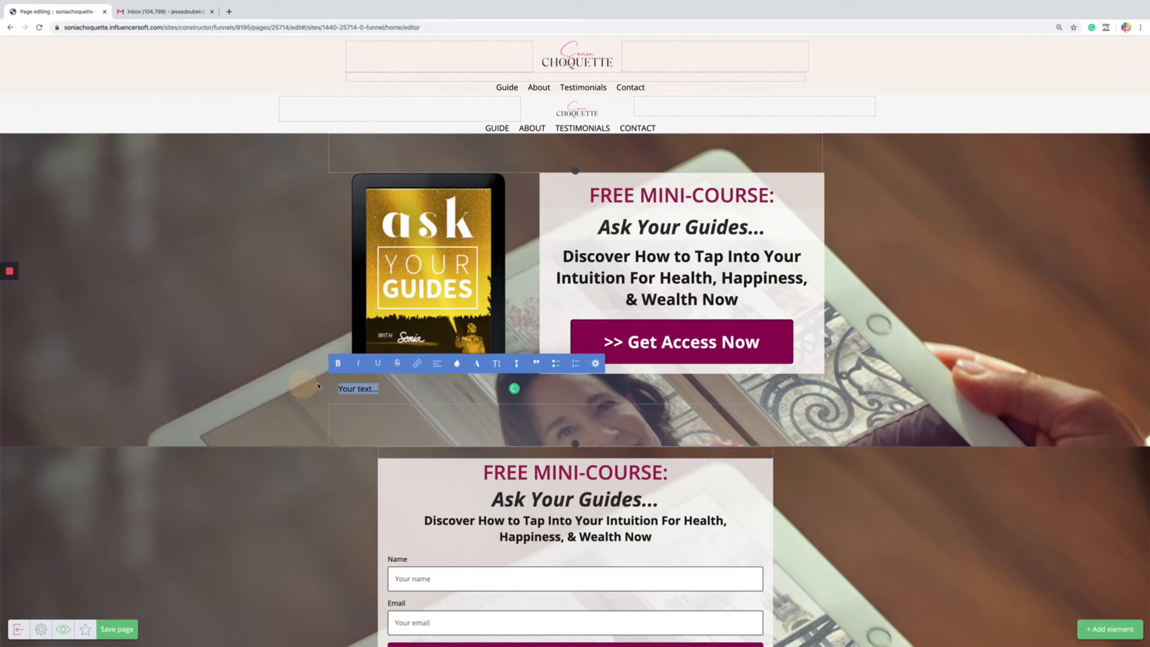
left_click(437, 364)
left_click(444, 402)
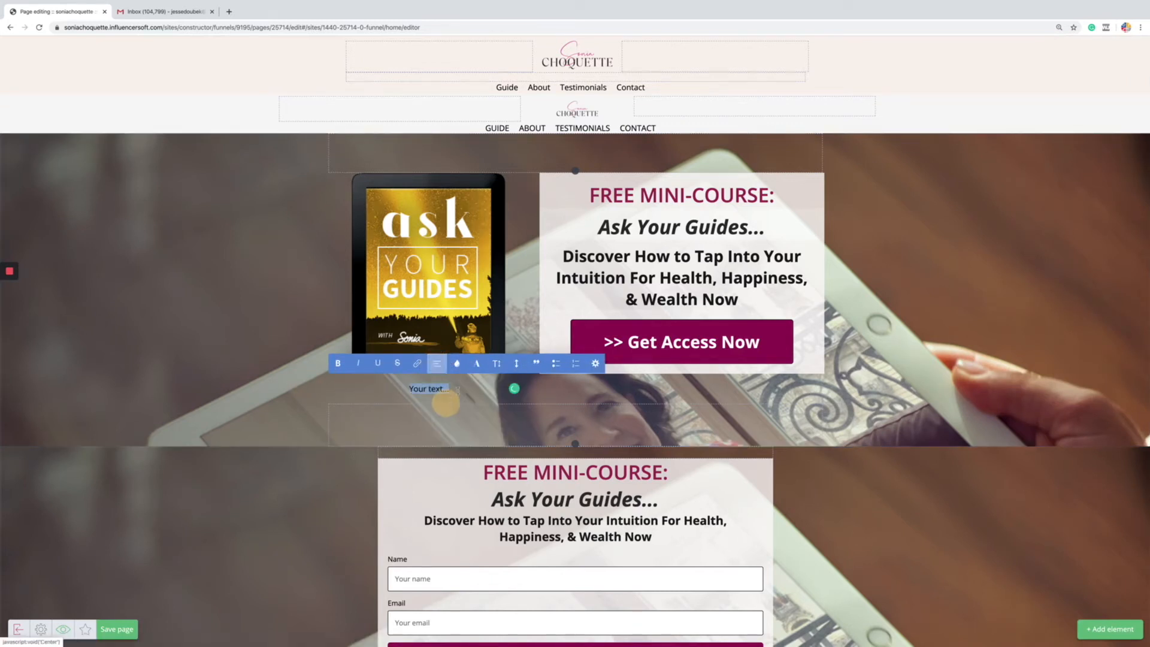
Format the new placeholder text below the tablet image as Heading 2 in white (#ffffff).
left_click(496, 363)
scroll(511, 390, "up", 3)
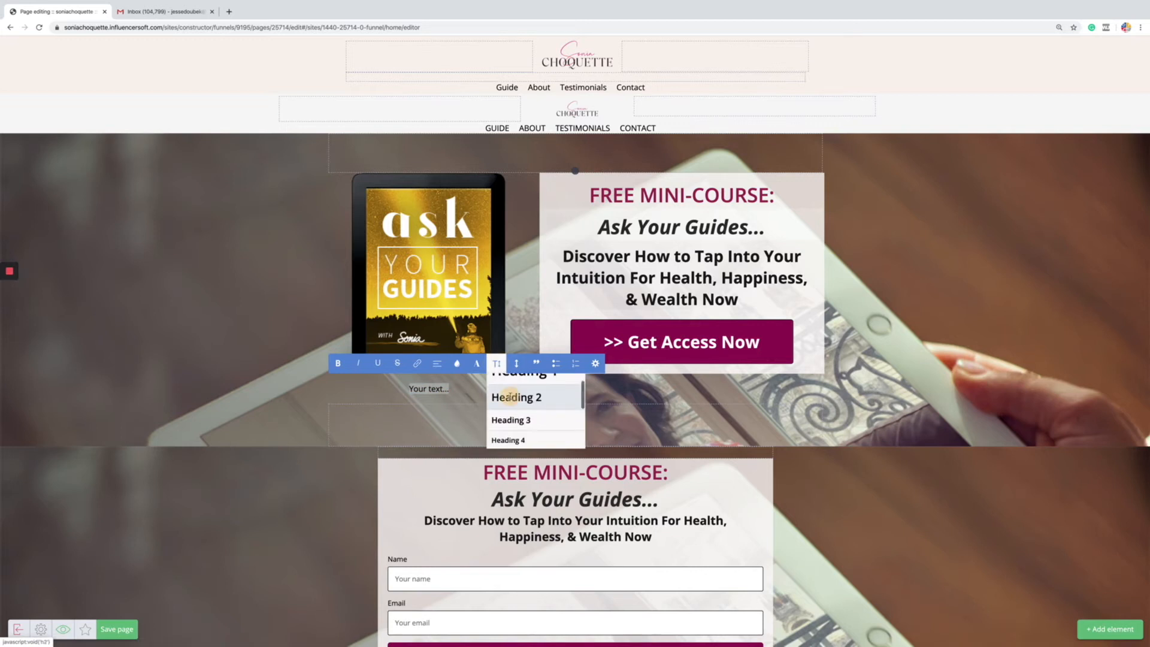
left_click(509, 398)
left_click(457, 363)
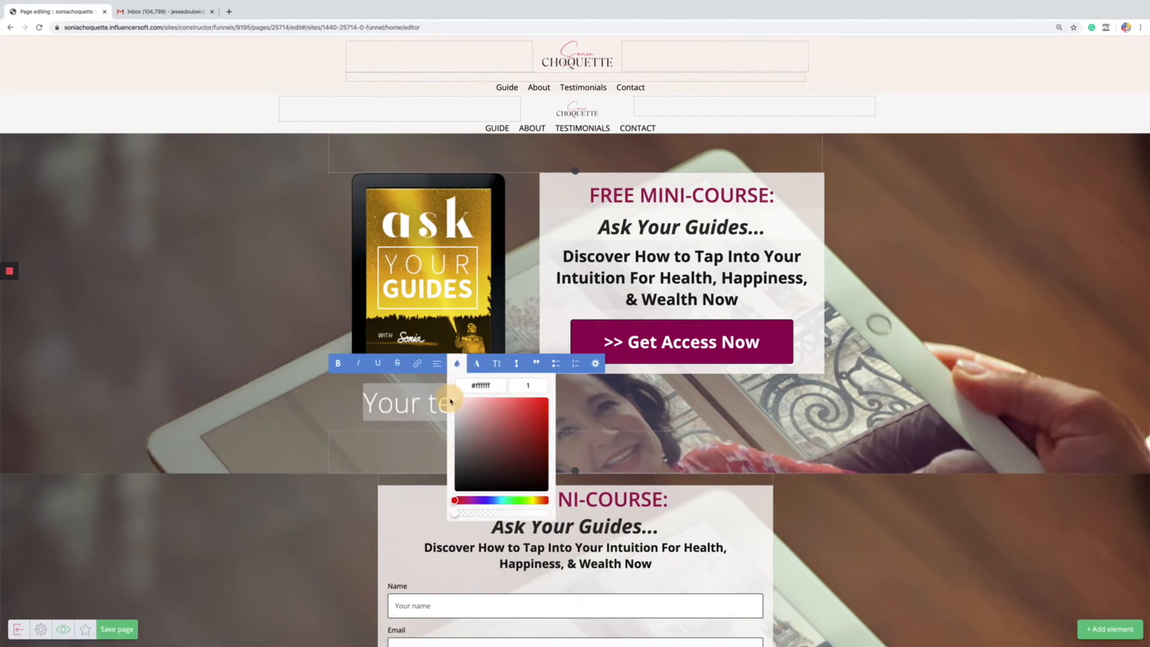
left_click(348, 390)
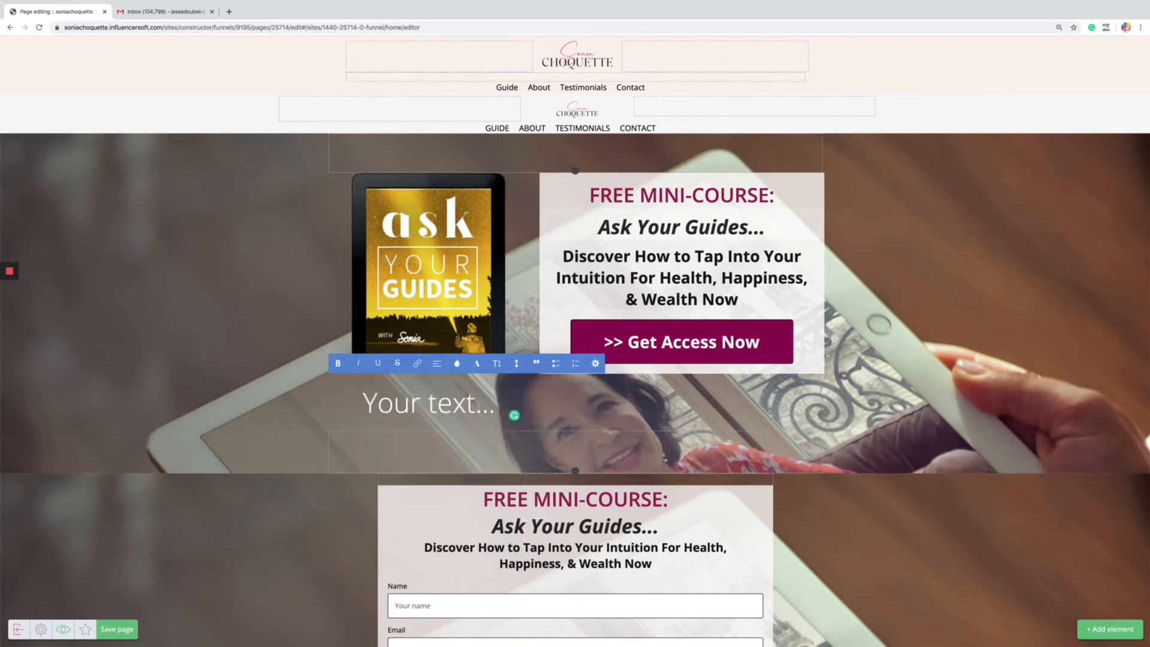
Replace the placeholder text with "Enjoy" and format it as a bold Heading 1.
triple_click(459, 404)
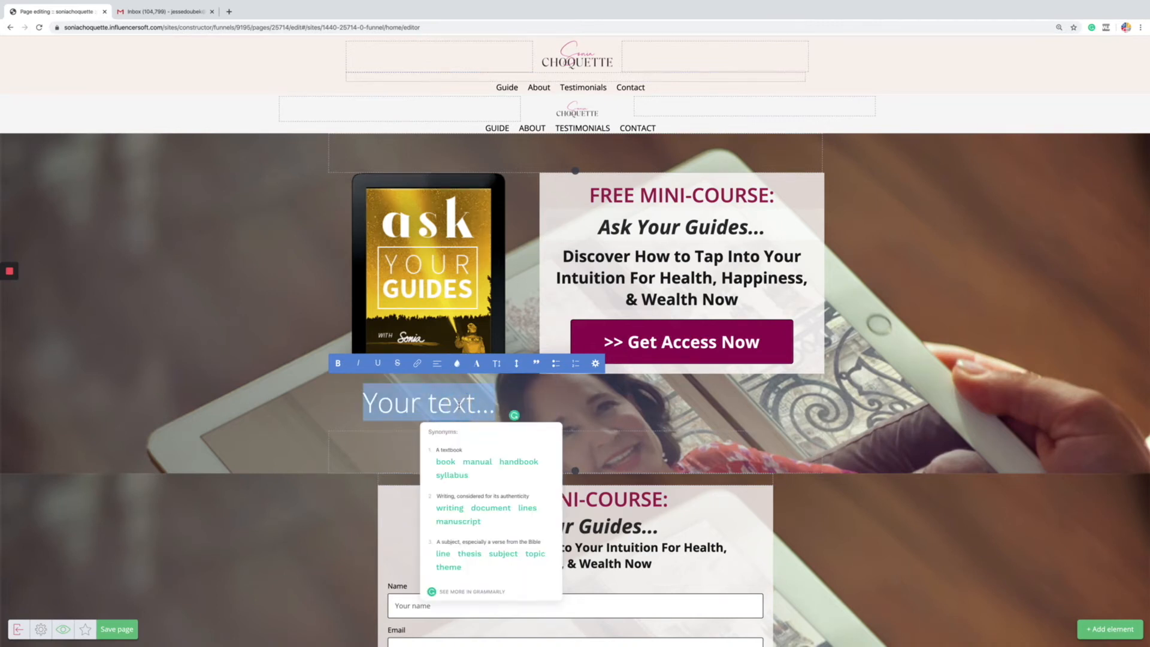
type("Enjoy")
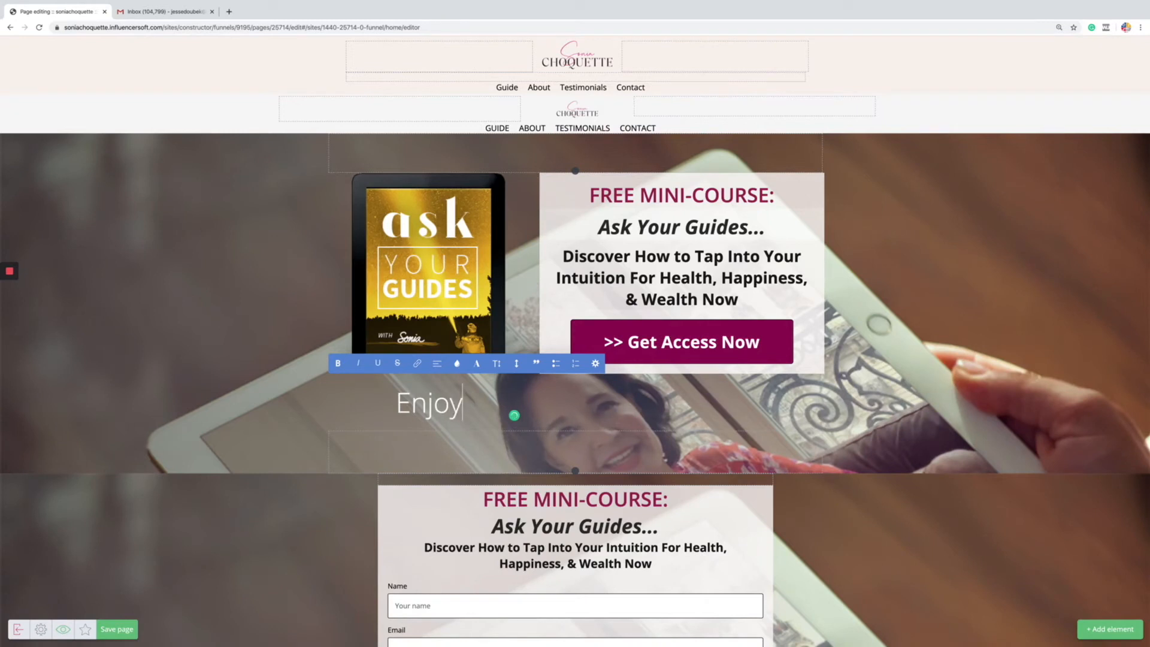
triple_click(352, 405)
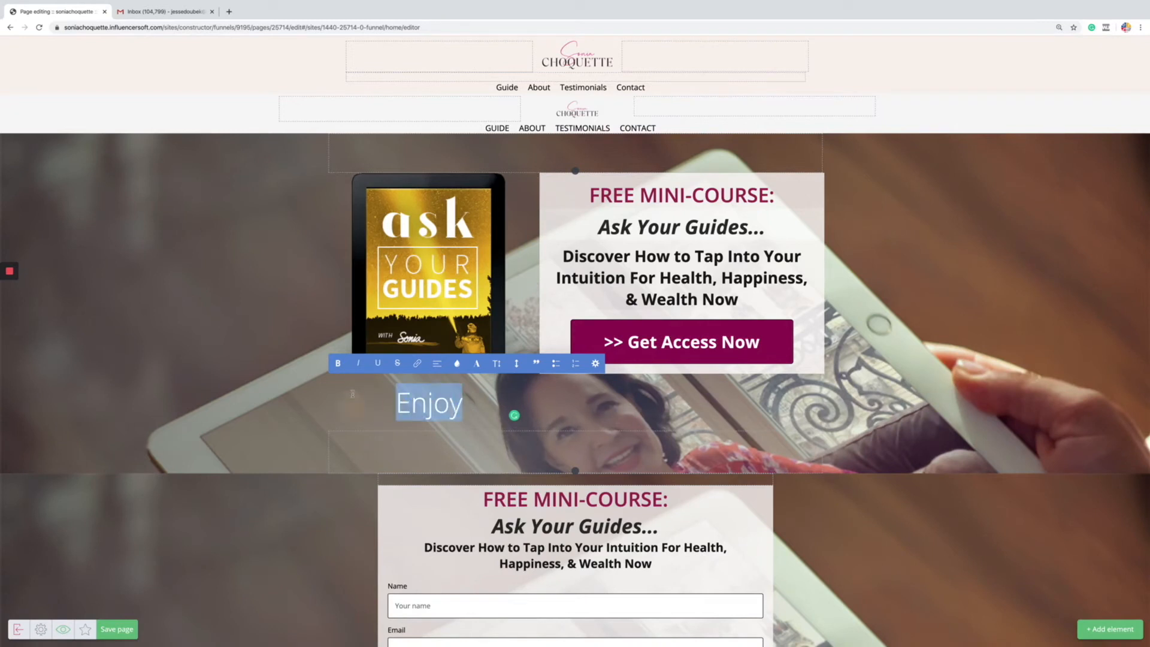
left_click(338, 363)
left_click(344, 404)
left_click(497, 363)
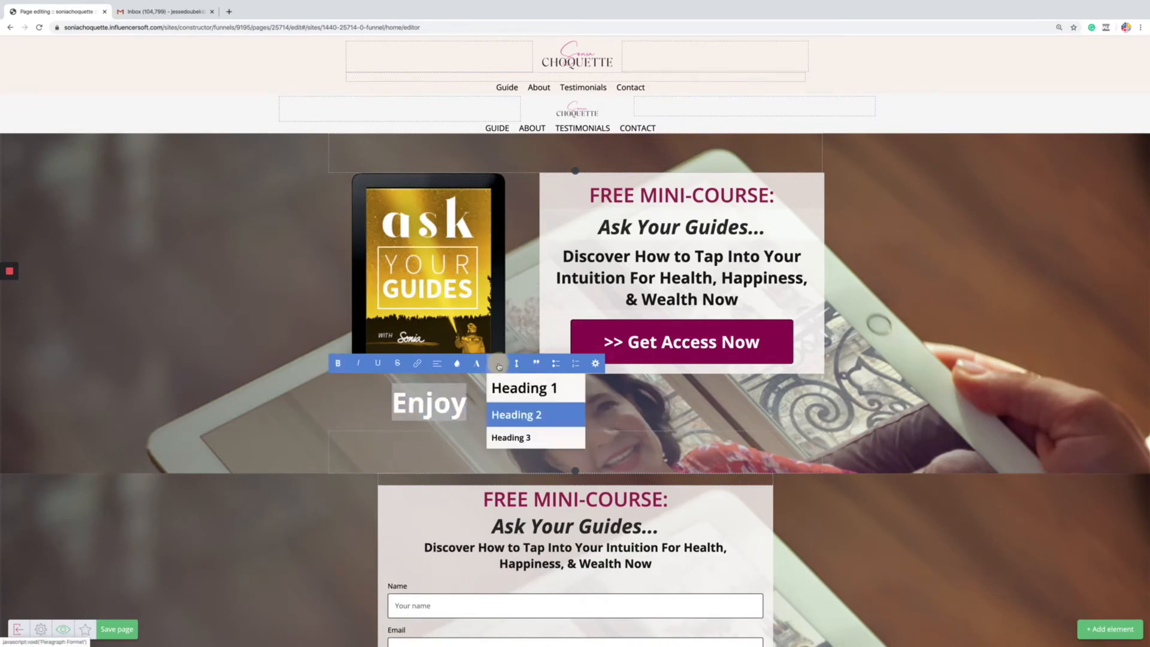
left_click(518, 386)
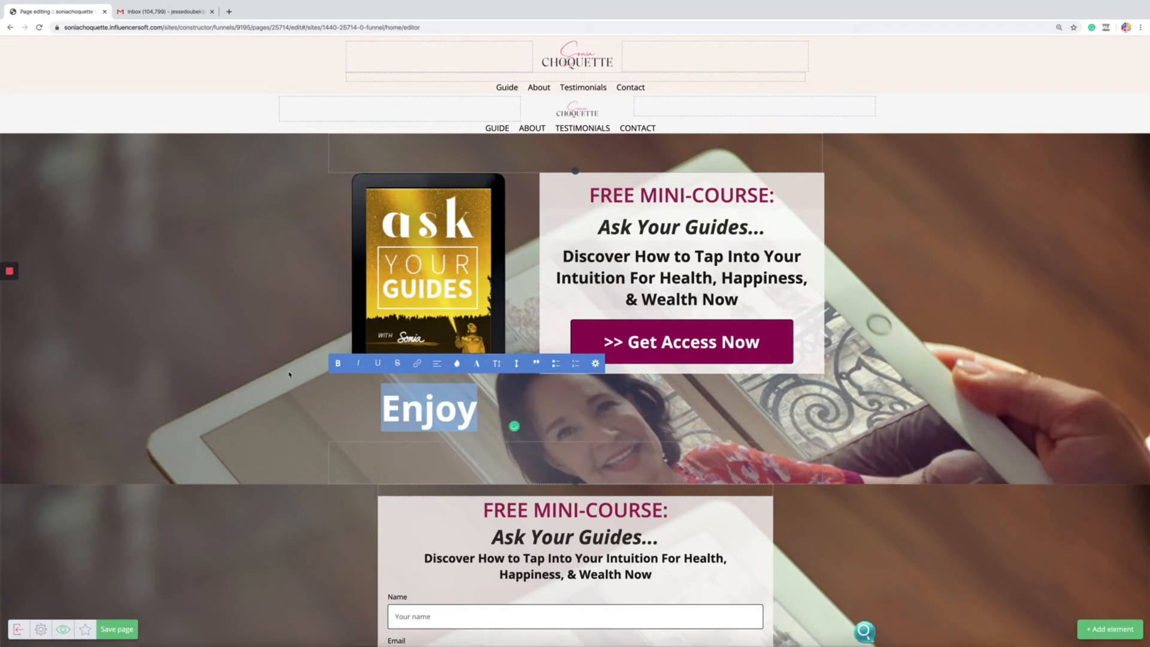
left_click(865, 628)
Delete the "Enjoy" text block below the tablet image.
scroll(718, 407, "down", 4)
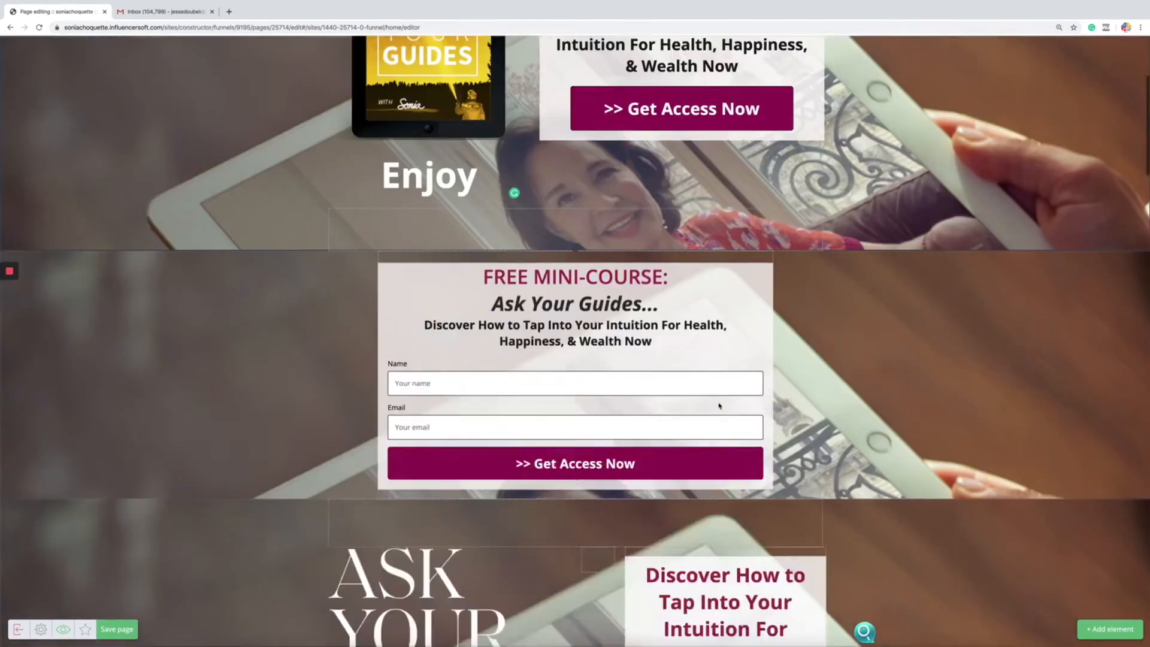
scroll(718, 407, "up", 4)
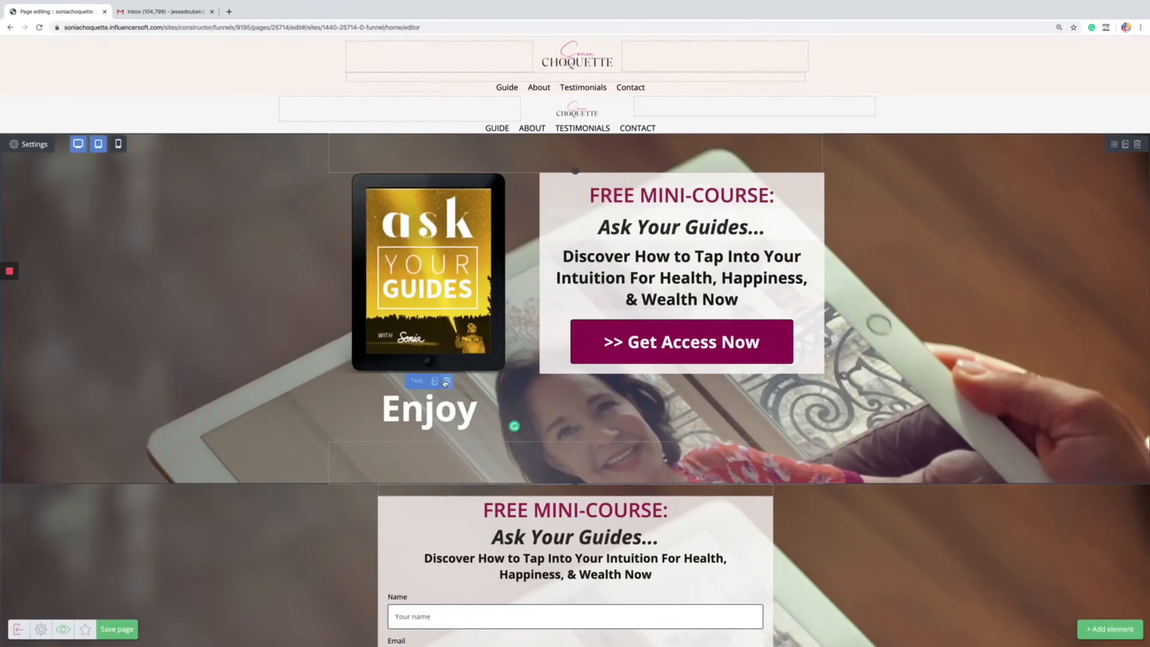
left_click(447, 381)
left_click(553, 178)
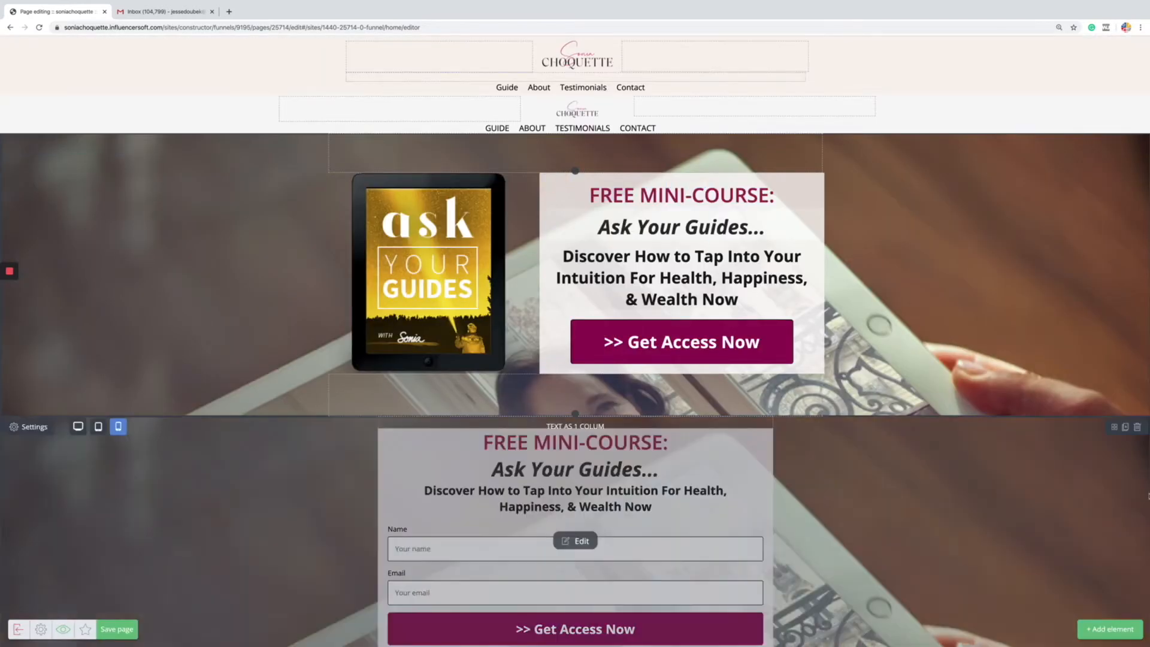
Insert the "Who is the author of this program?" content section between the two Free Mini-Course sections.
left_click(1115, 630)
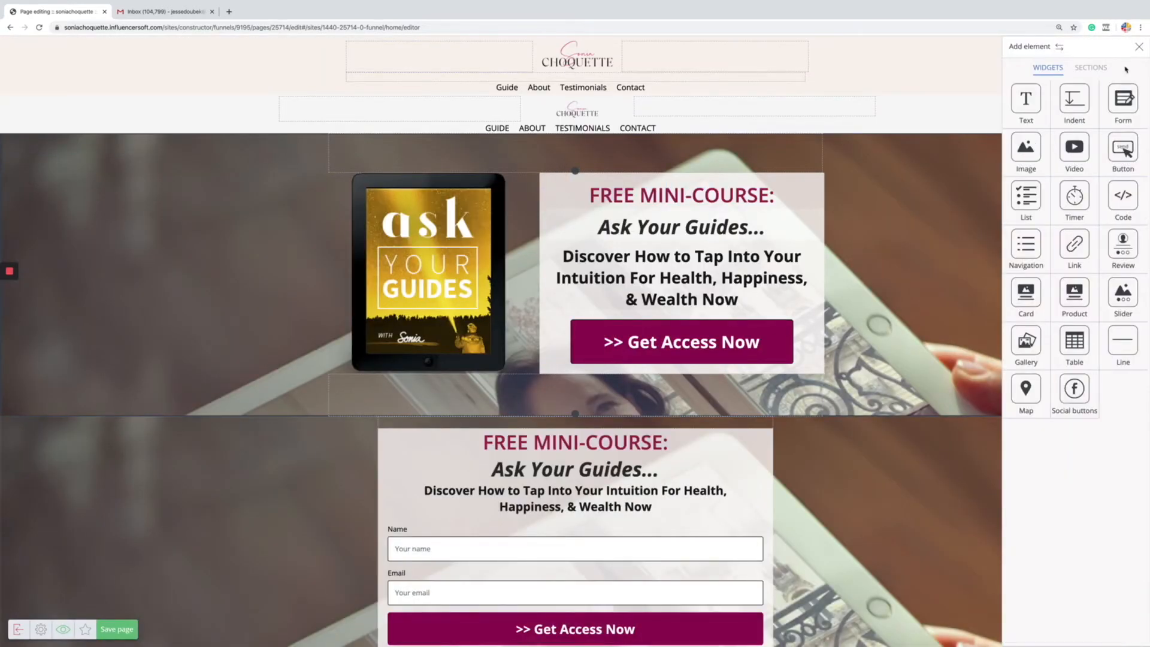
left_click(1093, 69)
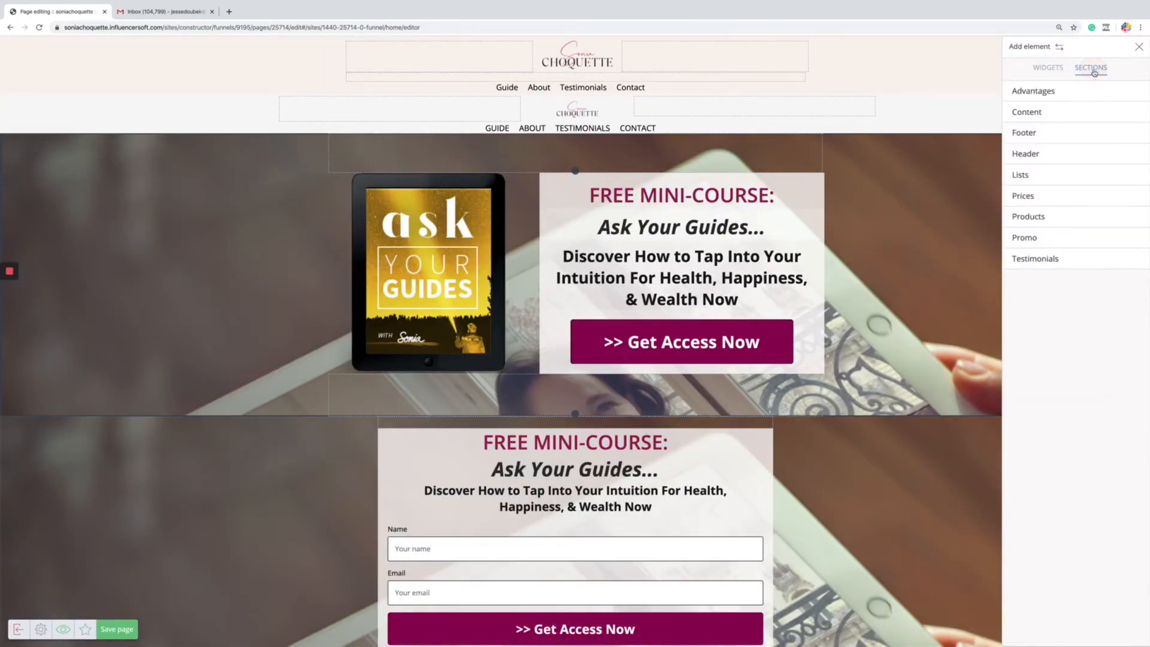
left_click(1029, 113)
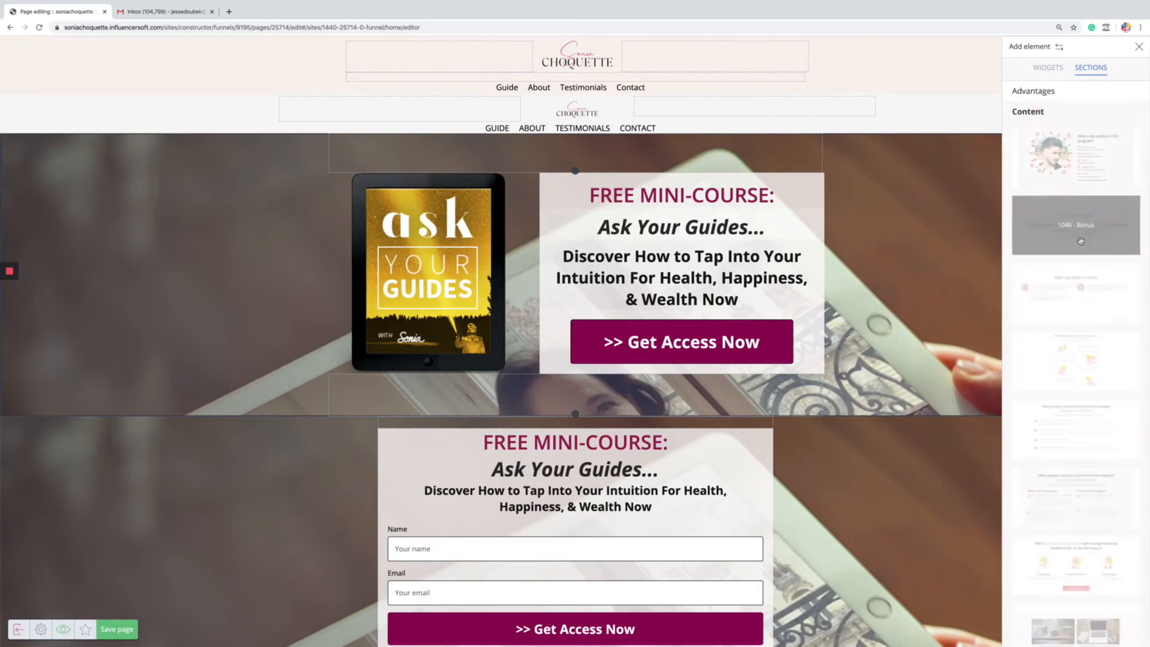
left_click_drag(1063, 170, 719, 445)
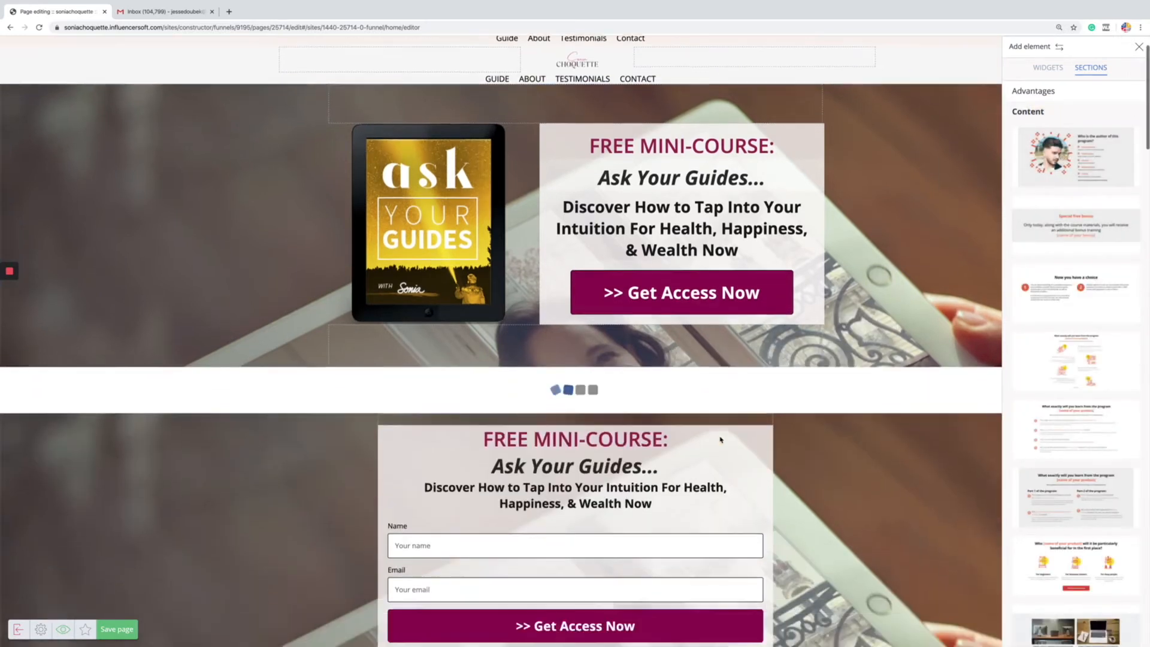
scroll(419, 360, "down", 3)
scroll(276, 256, "up", 3)
scroll(276, 256, "up", 2)
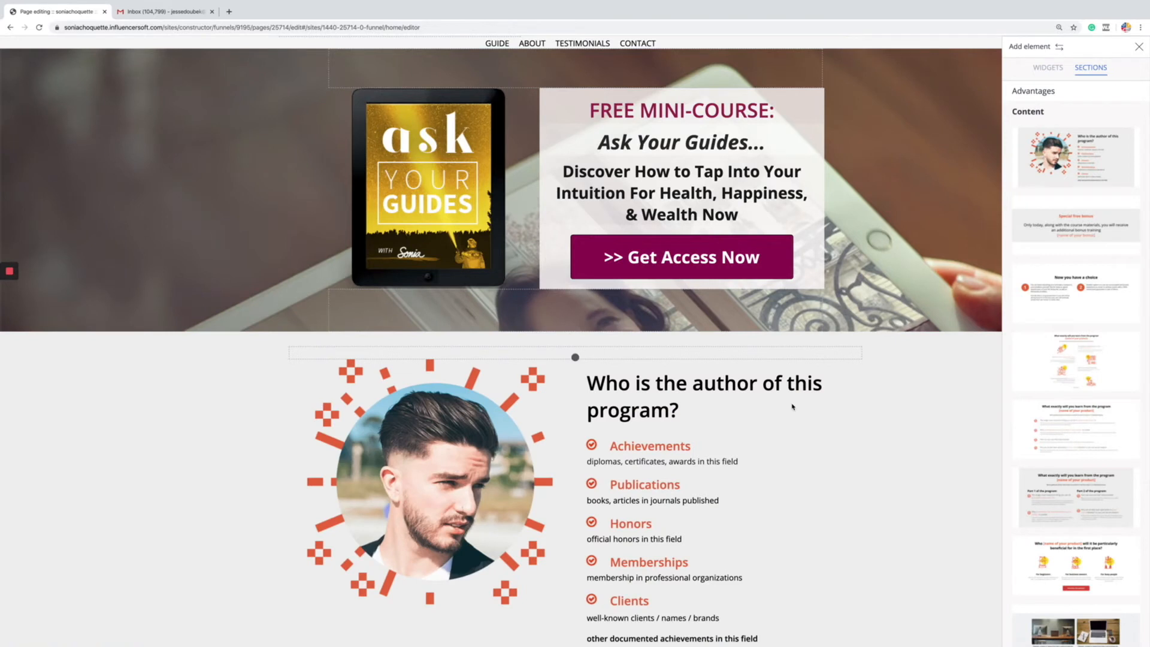
left_click(198, 396)
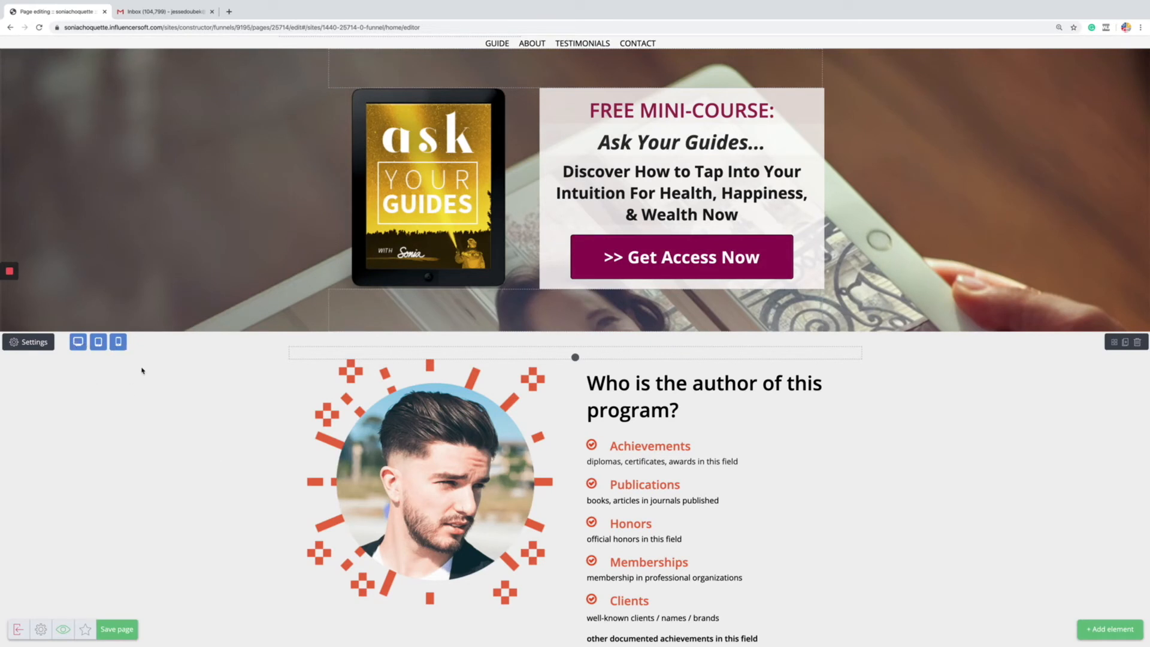
scroll(329, 451, "up", 3)
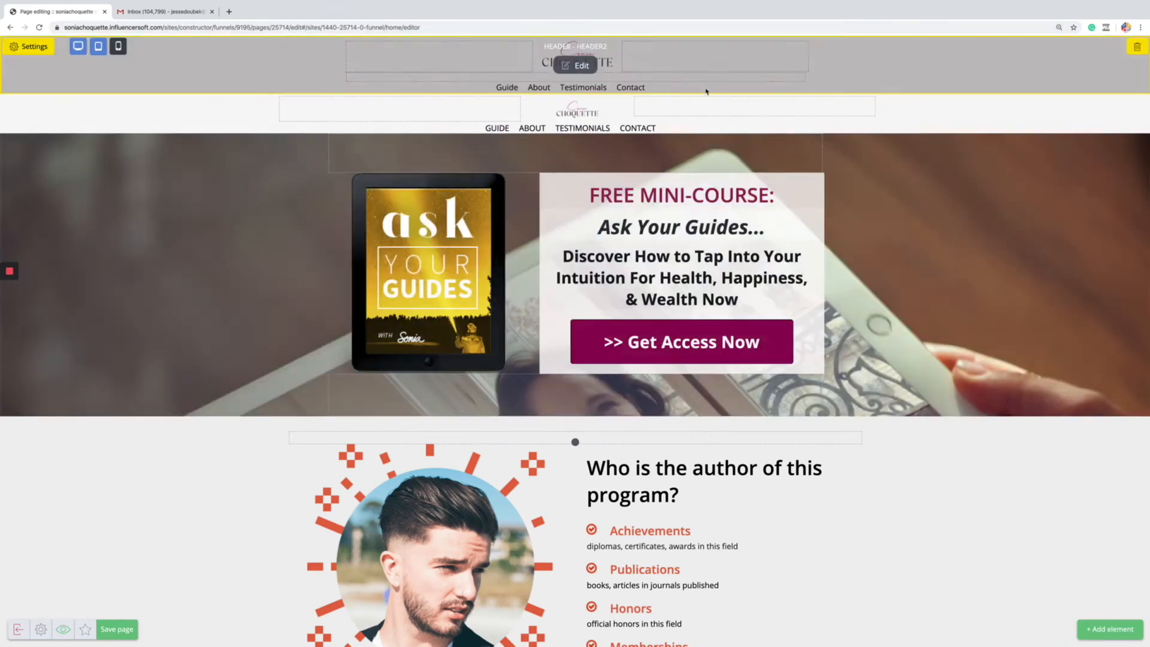
scroll(339, 380, "down", 2)
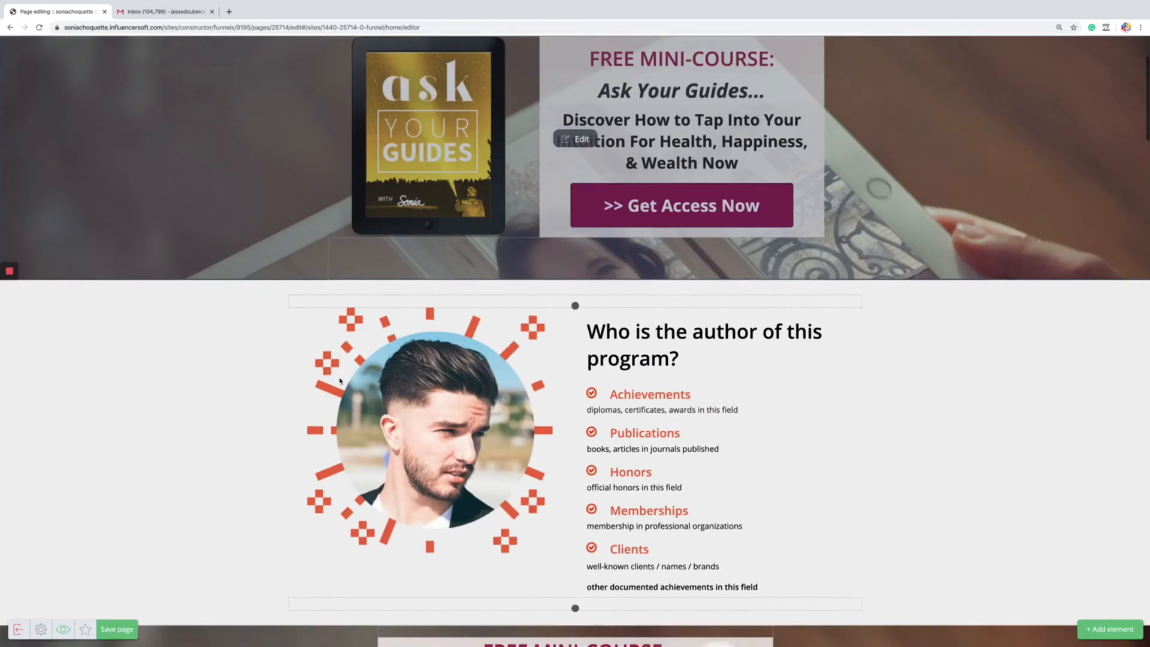
scroll(250, 378, "up", 2)
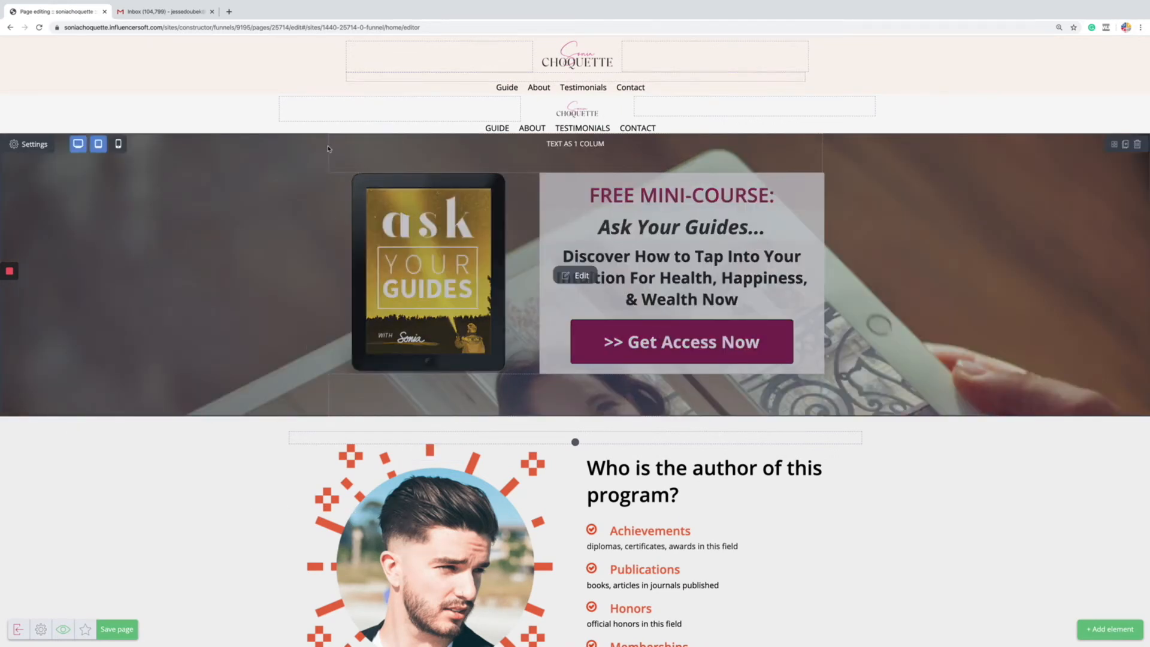
scroll(386, 405, "down", 1)
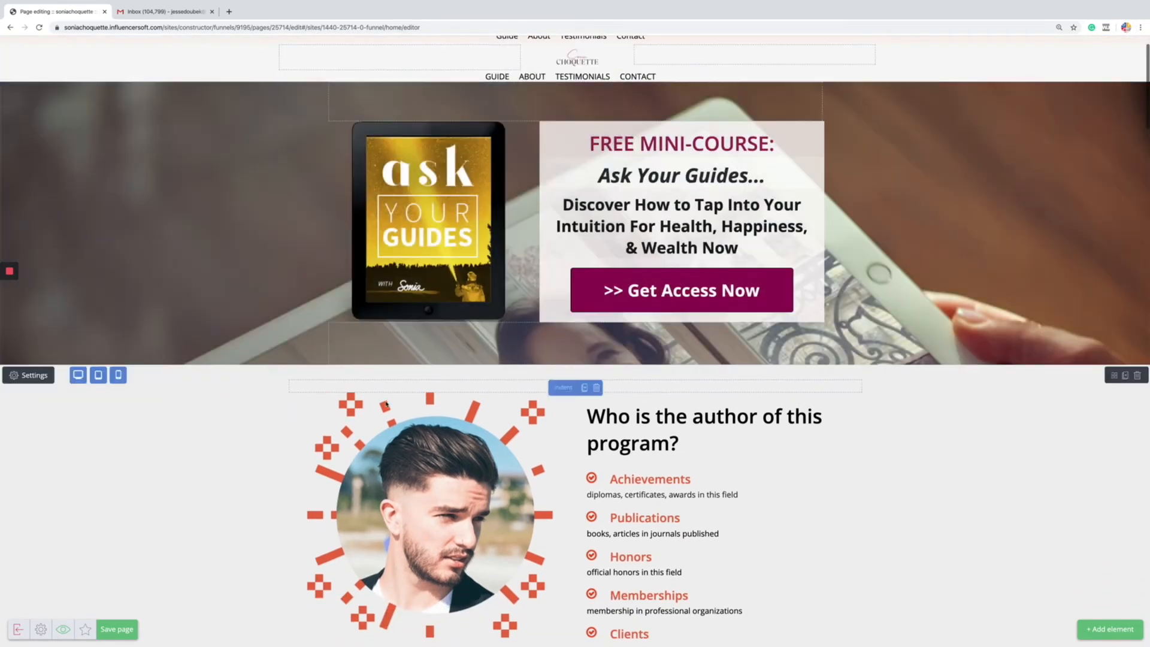
scroll(278, 480, "up", 1)
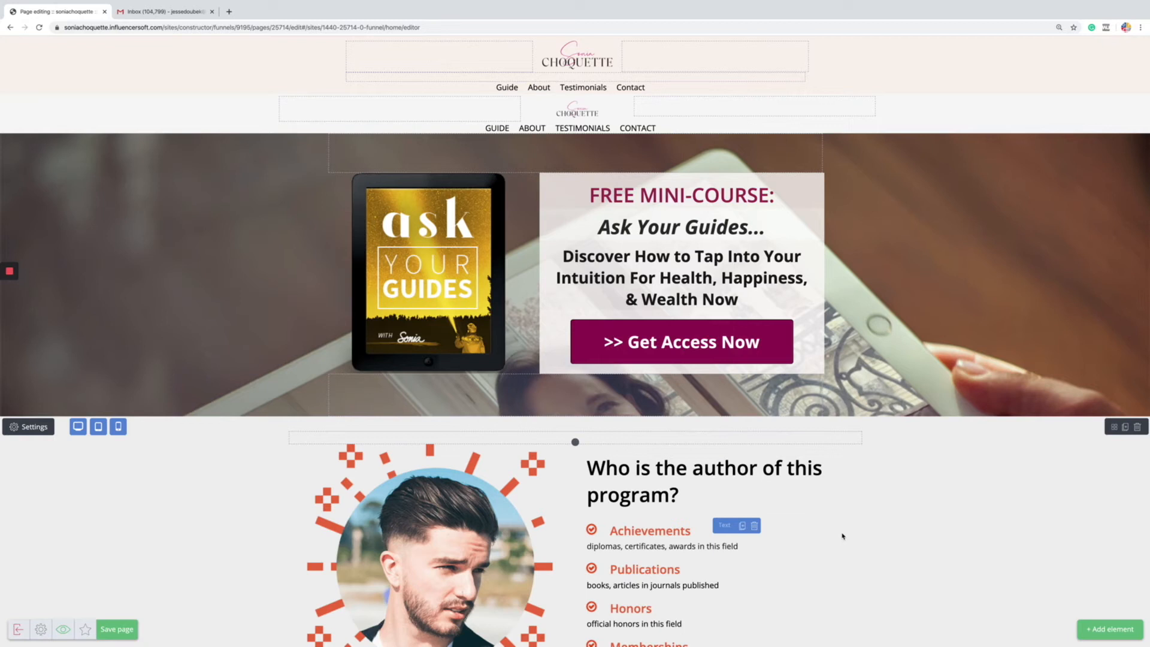
Delete the "Who is the author of this program?" section from the page.
left_click(121, 630)
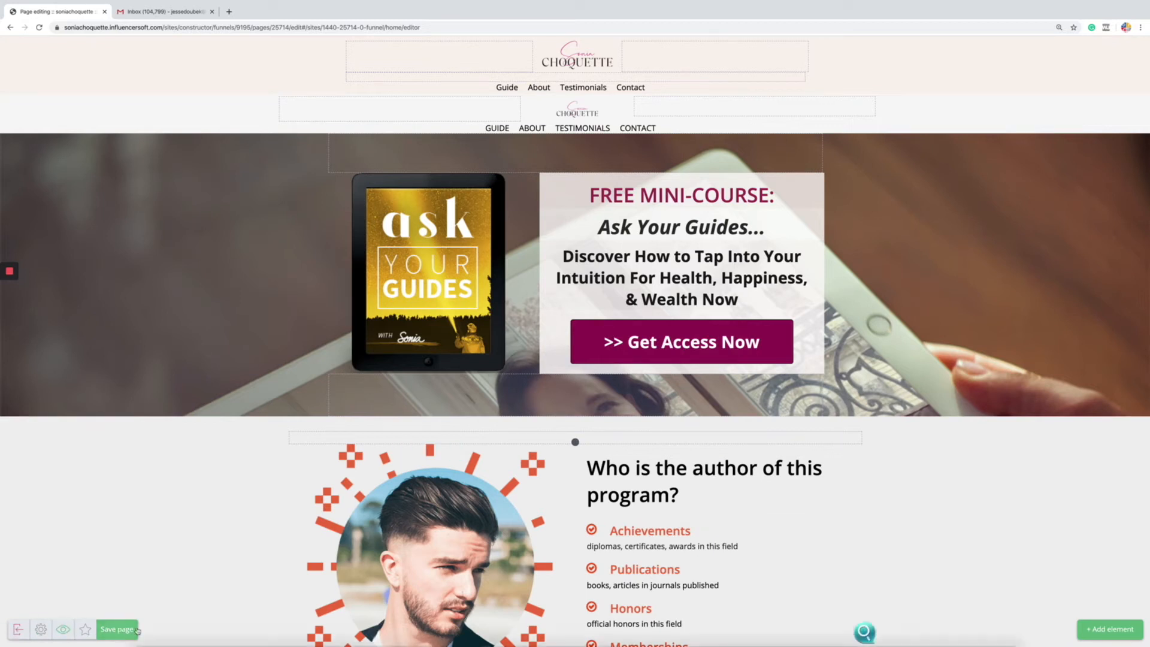
left_click(1138, 427)
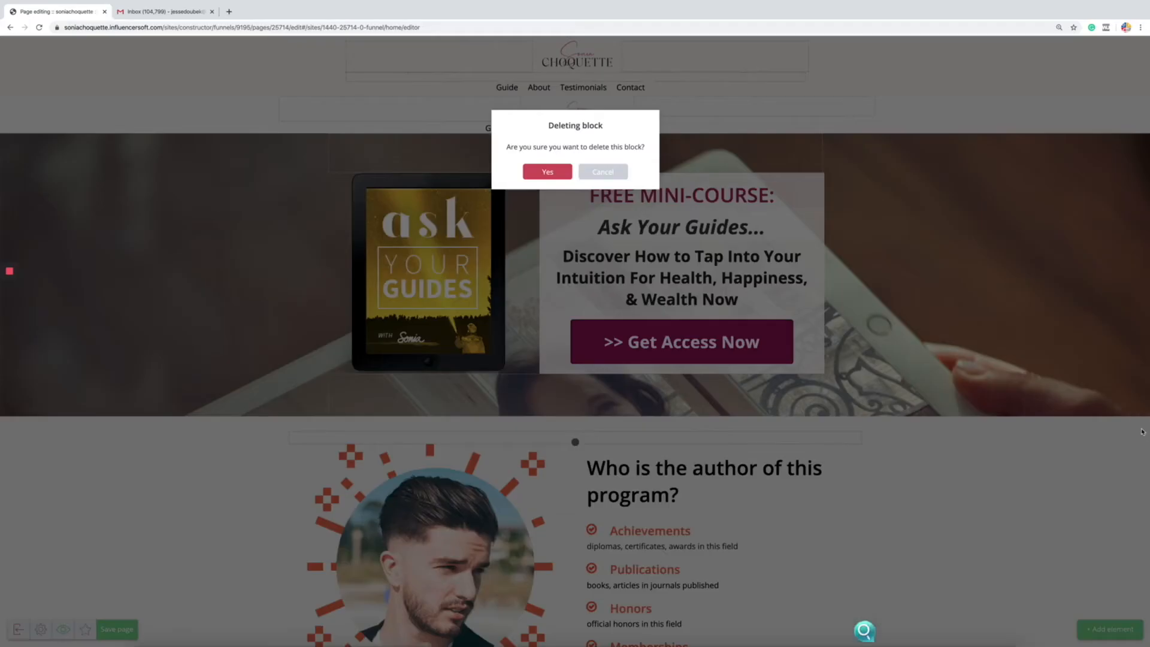
left_click(555, 169)
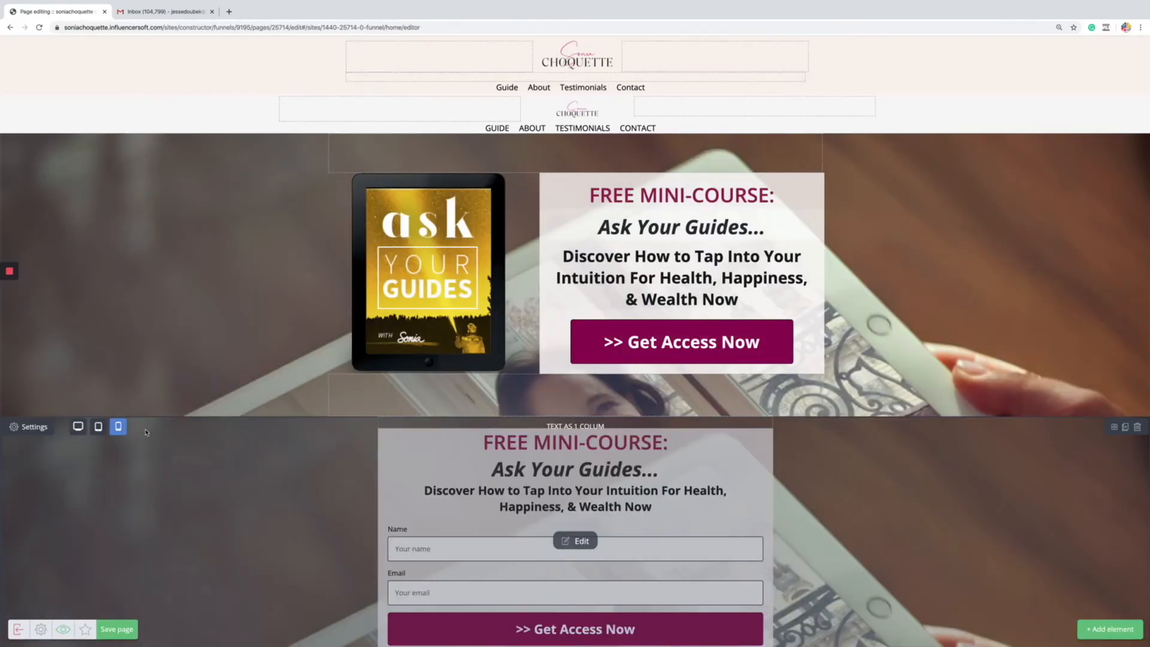
Save the opt-in page and exit the page editor to the funnel flowchart.
left_click(115, 630)
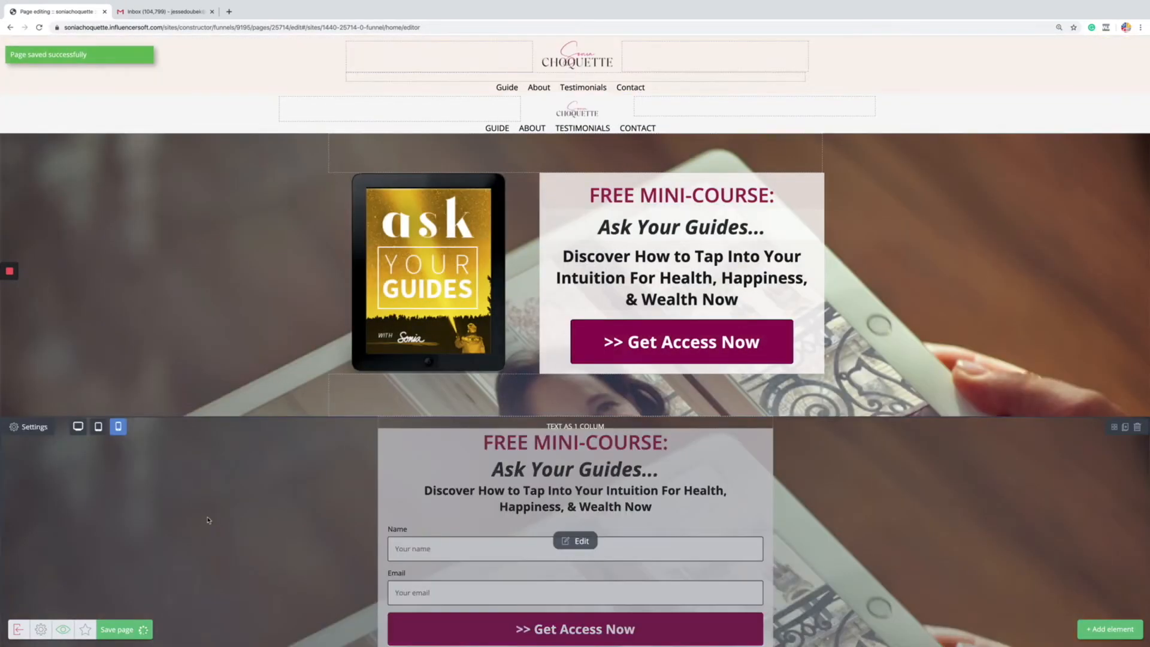
left_click(16, 632)
left_click(548, 172)
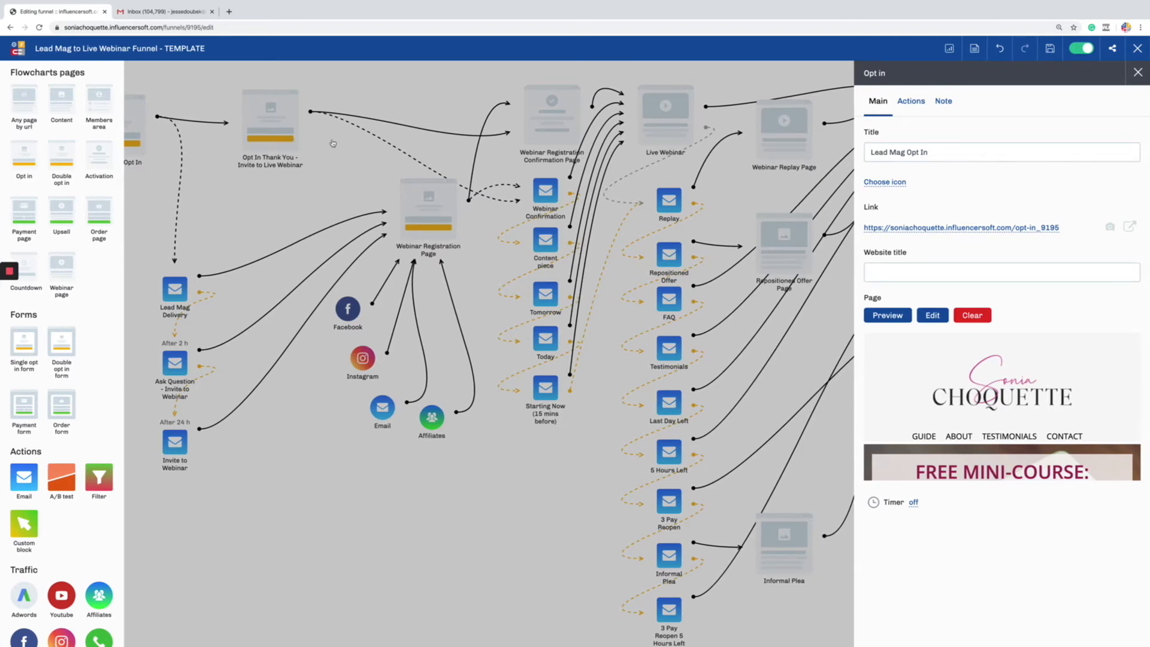
Update the Lead Mag Opt In block's thumbnail with a capture of its page and save the funnel.
left_click(1110, 228)
left_click(403, 91)
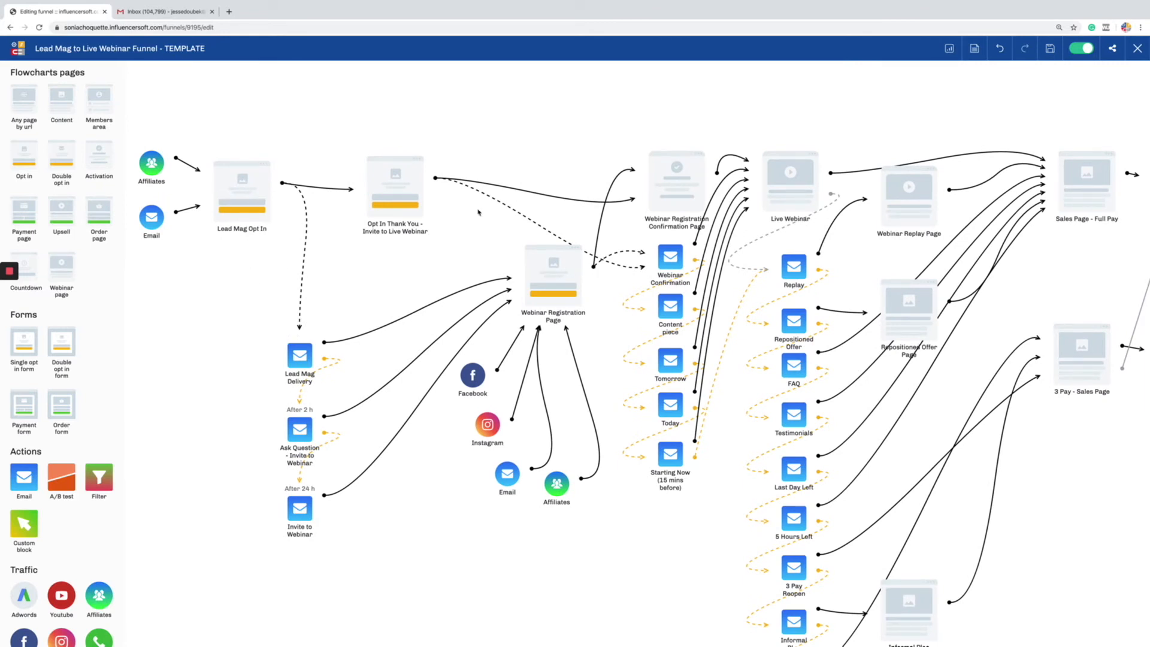
scroll(395, 220, "down", 1)
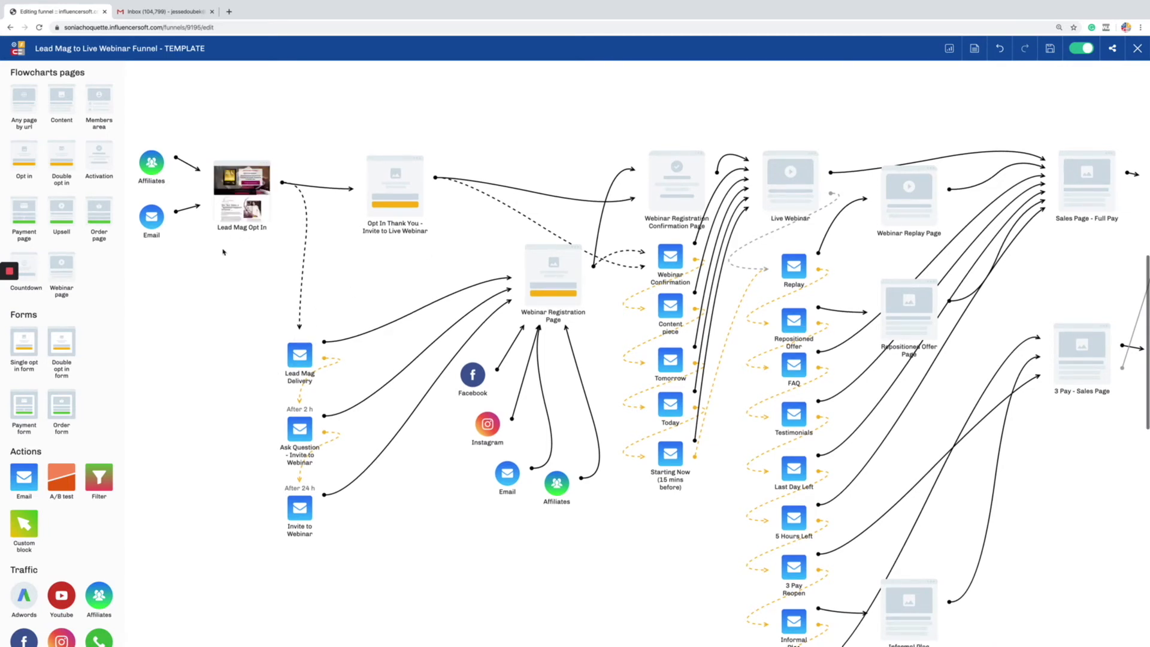
left_click(1050, 48)
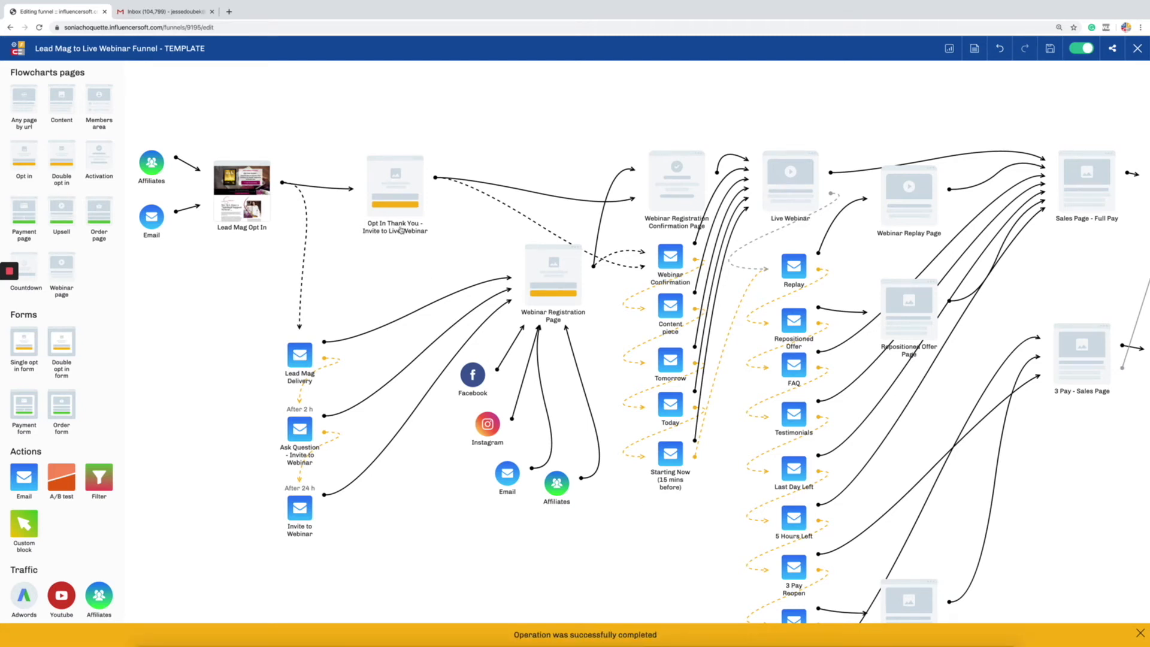
Create a lead list named "Test Optin5" in the actions of the "Opt In Thank You - Invite to Live Webinar" page.
left_click(396, 145)
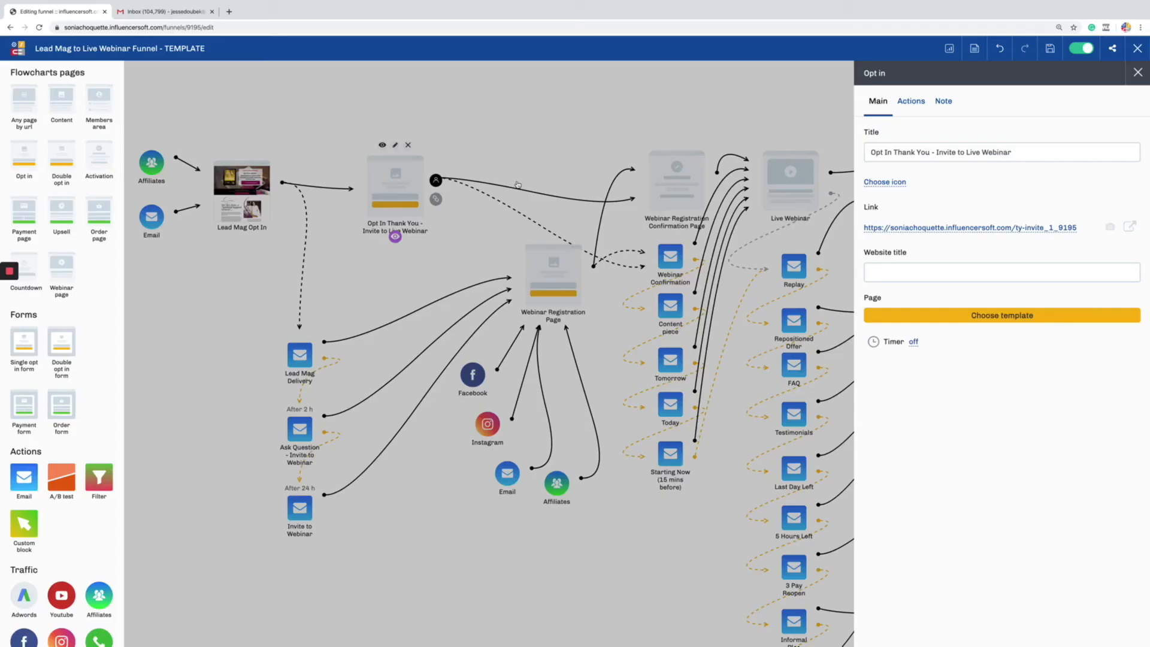
left_click(911, 102)
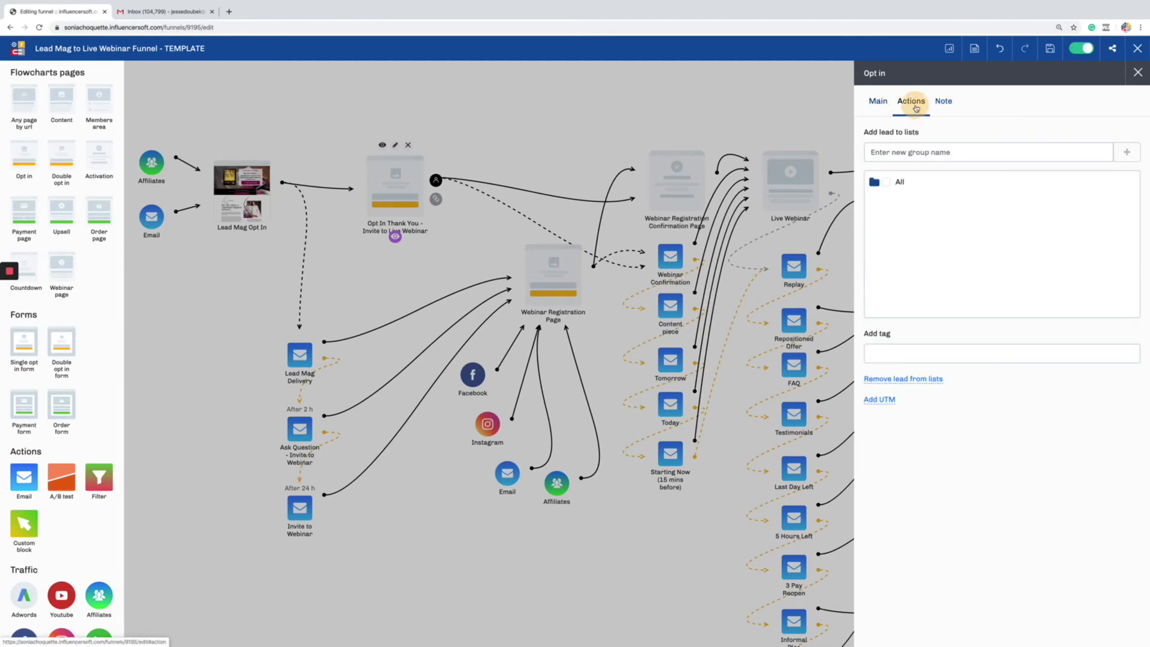
left_click(926, 153)
type("Test Opti")
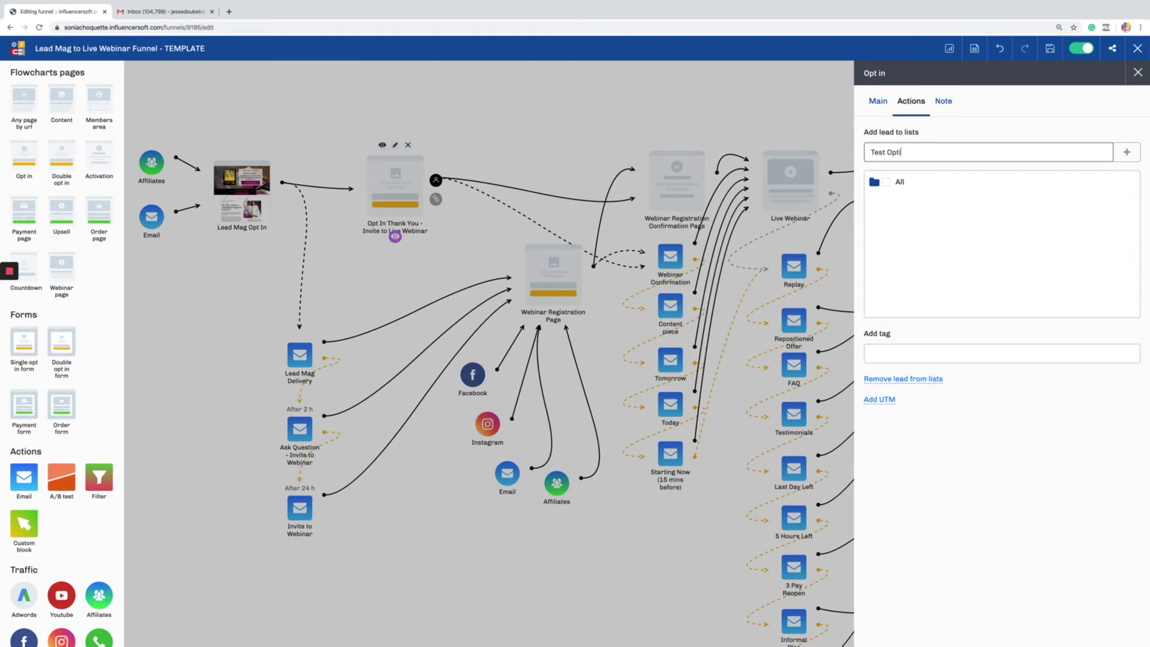
type("n5")
left_click(1127, 152)
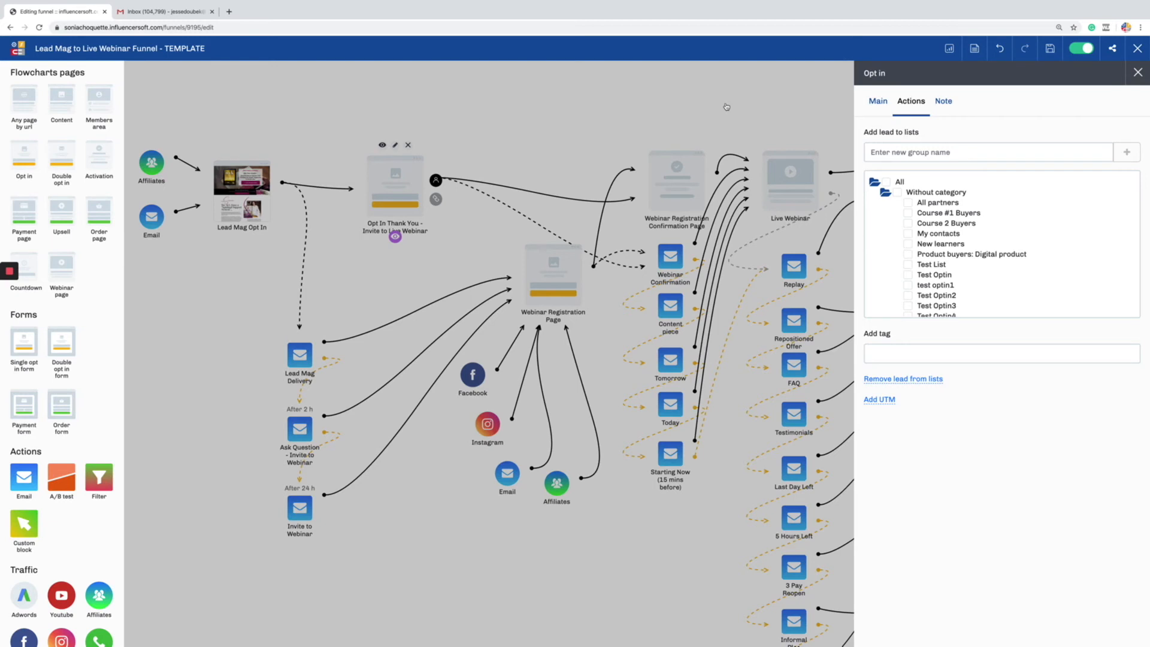
Create the Opt In Thank You page from the saved template "Mini-course thank you (test1)" and look through its sections.
left_click(878, 101)
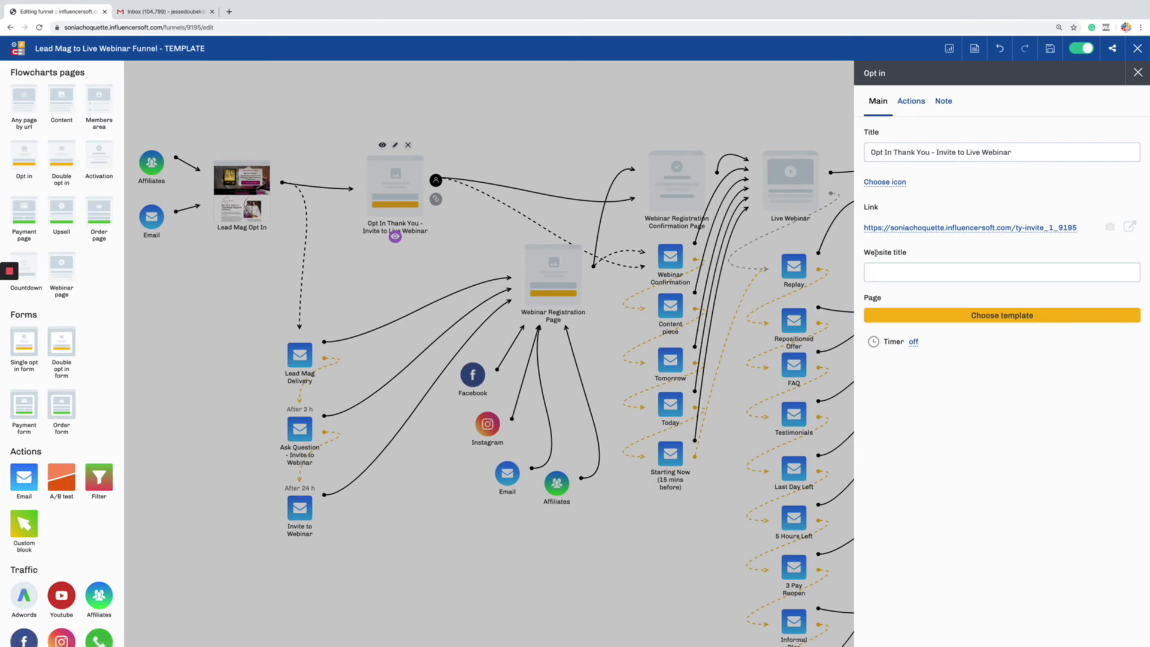
left_click(978, 316)
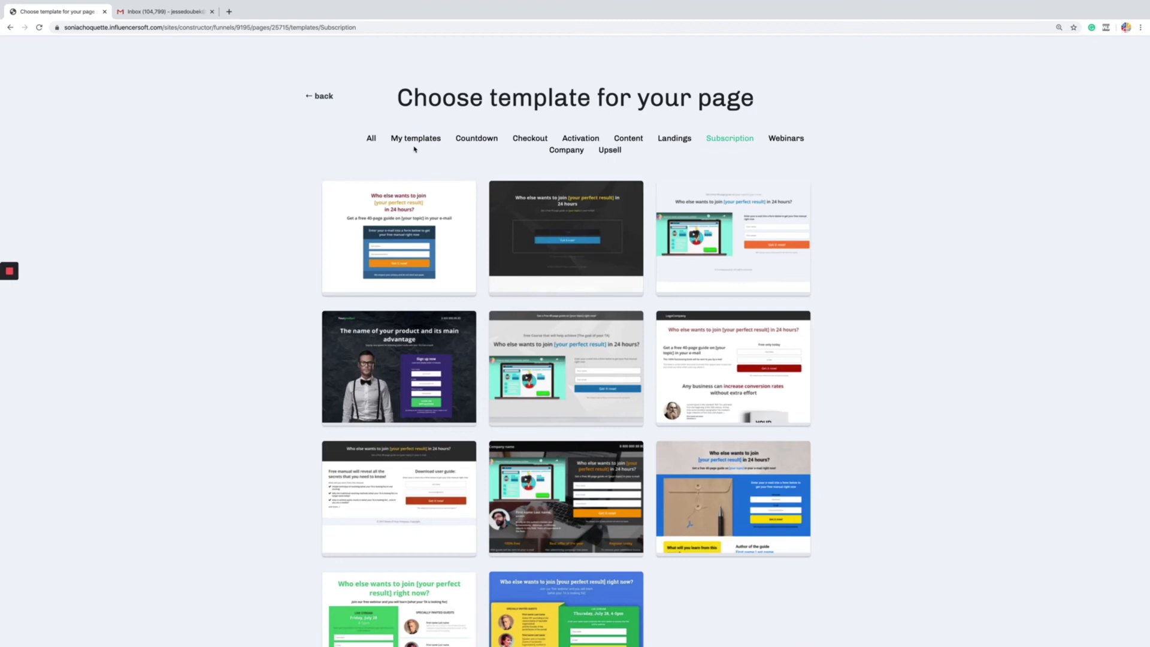
left_click(415, 138)
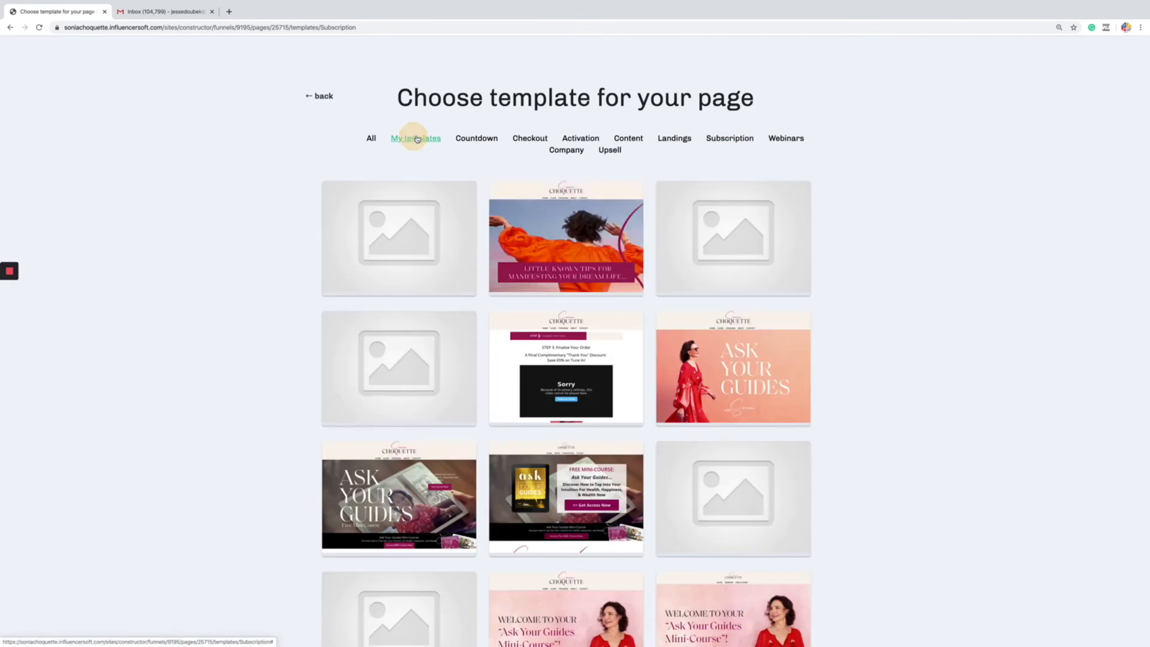
scroll(647, 284, "down", 2)
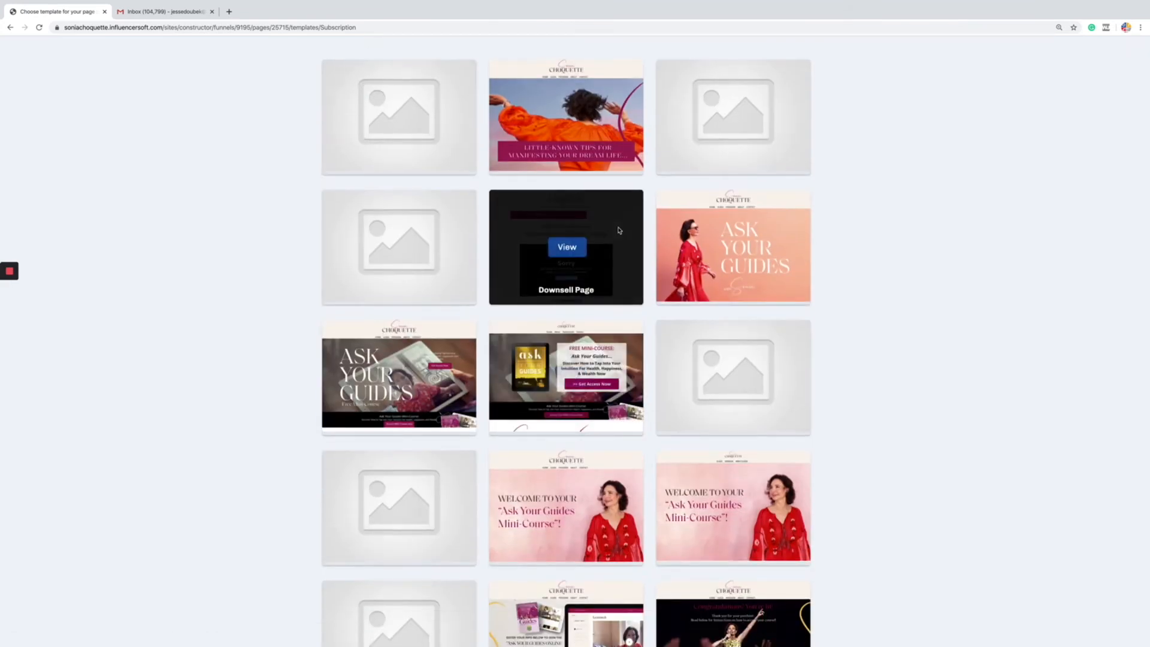
scroll(587, 240, "down", 3)
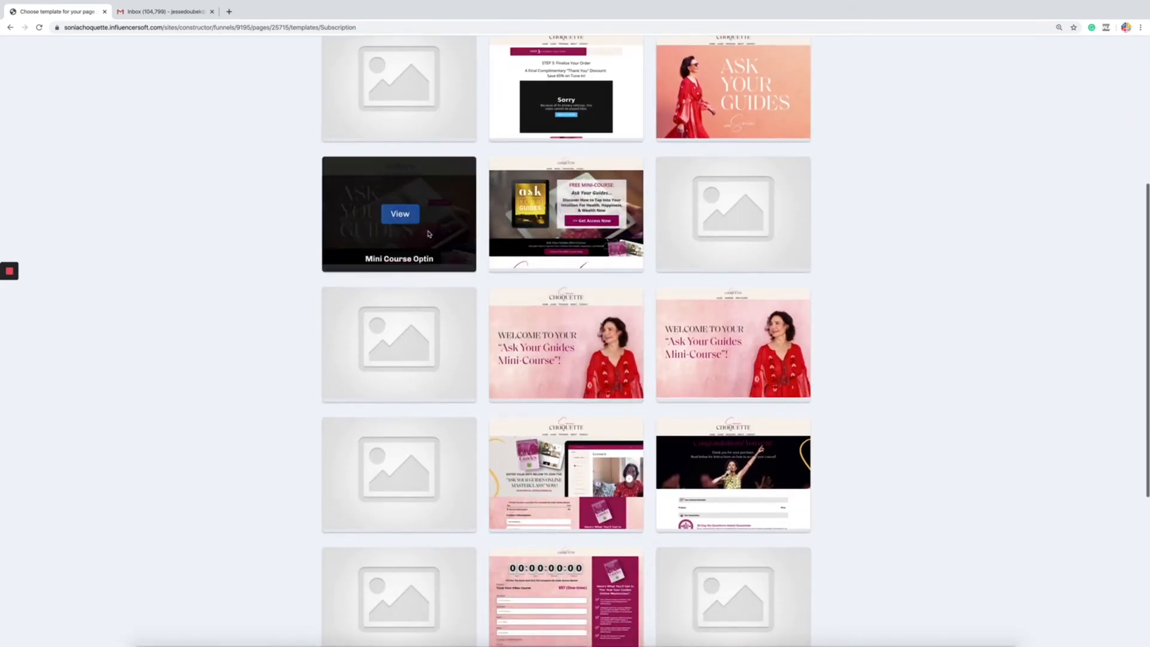
scroll(527, 228, "down", 4)
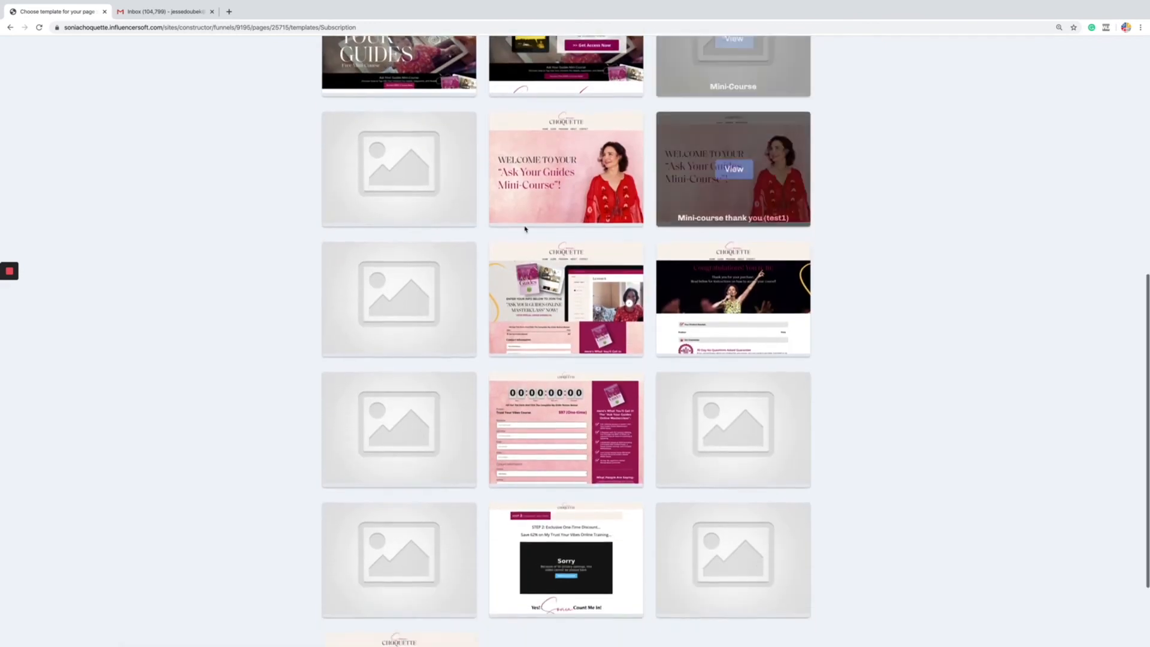
scroll(519, 180, "down", 1)
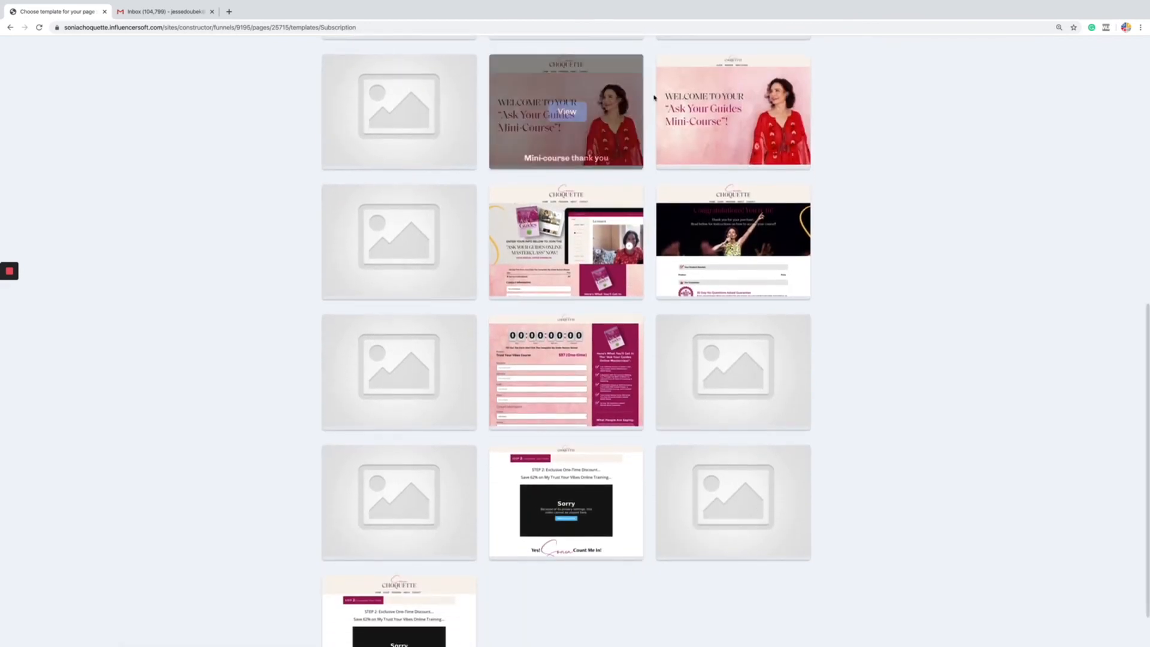
left_click(721, 119)
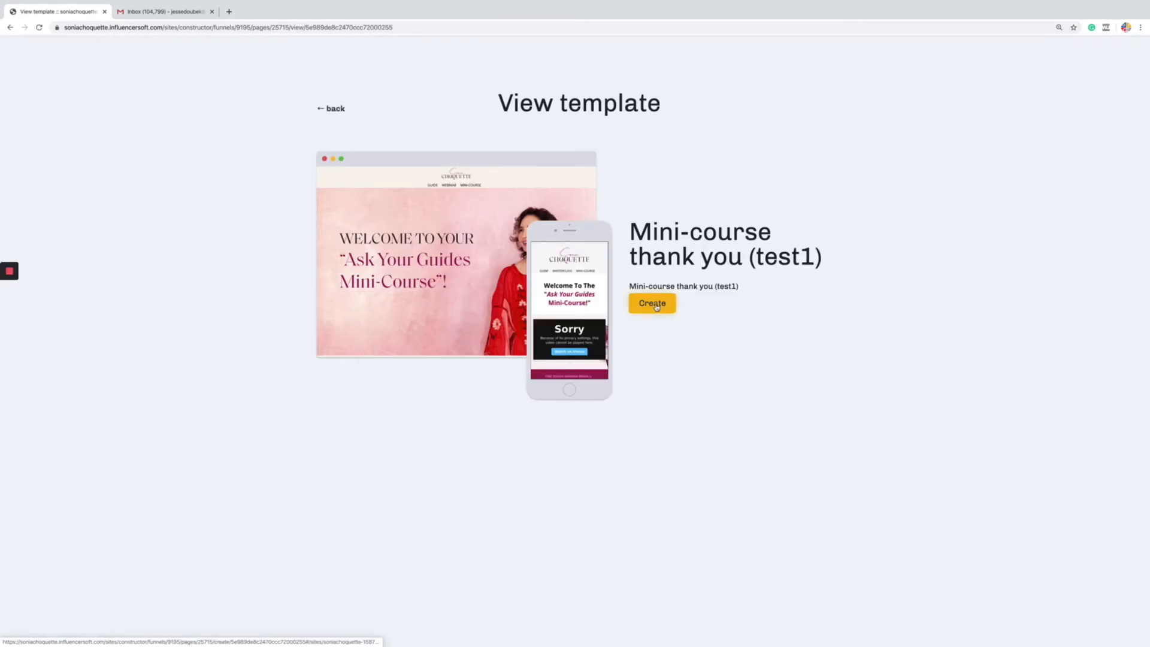
left_click(657, 307)
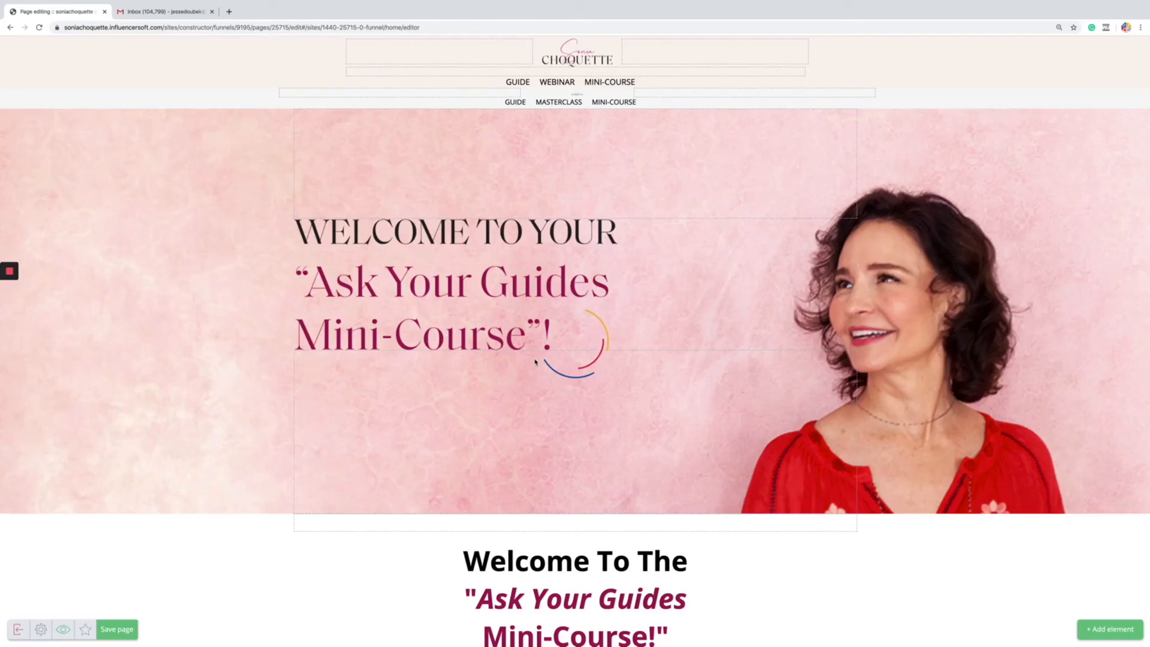
scroll(536, 362, "down", 15)
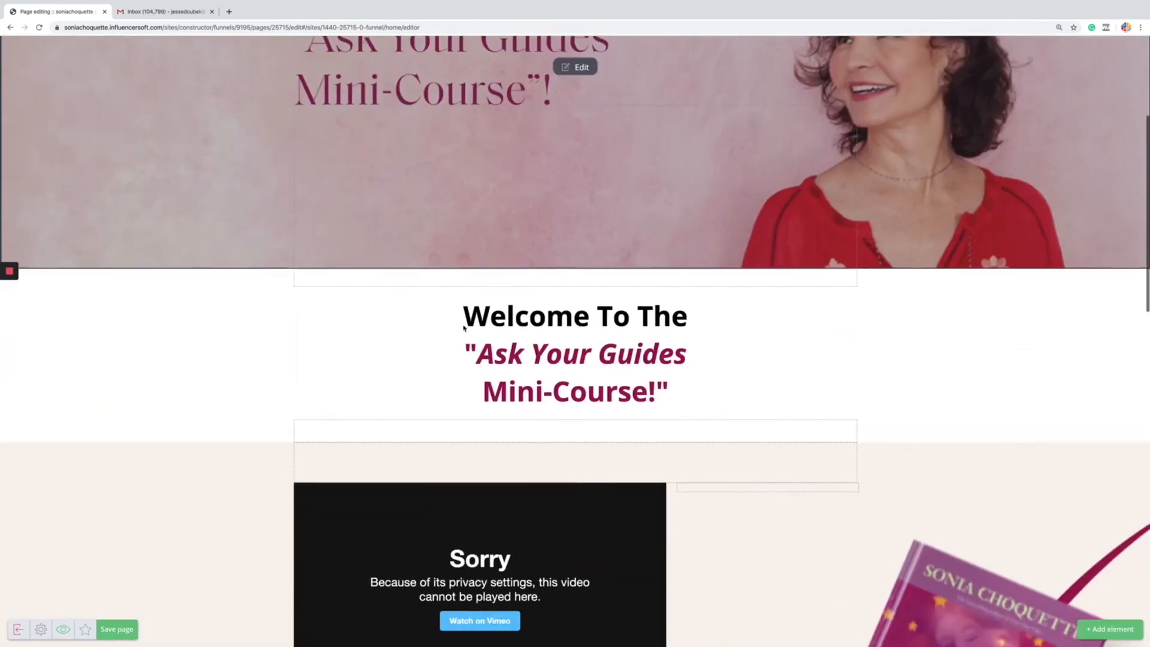
scroll(463, 327, "down", 3)
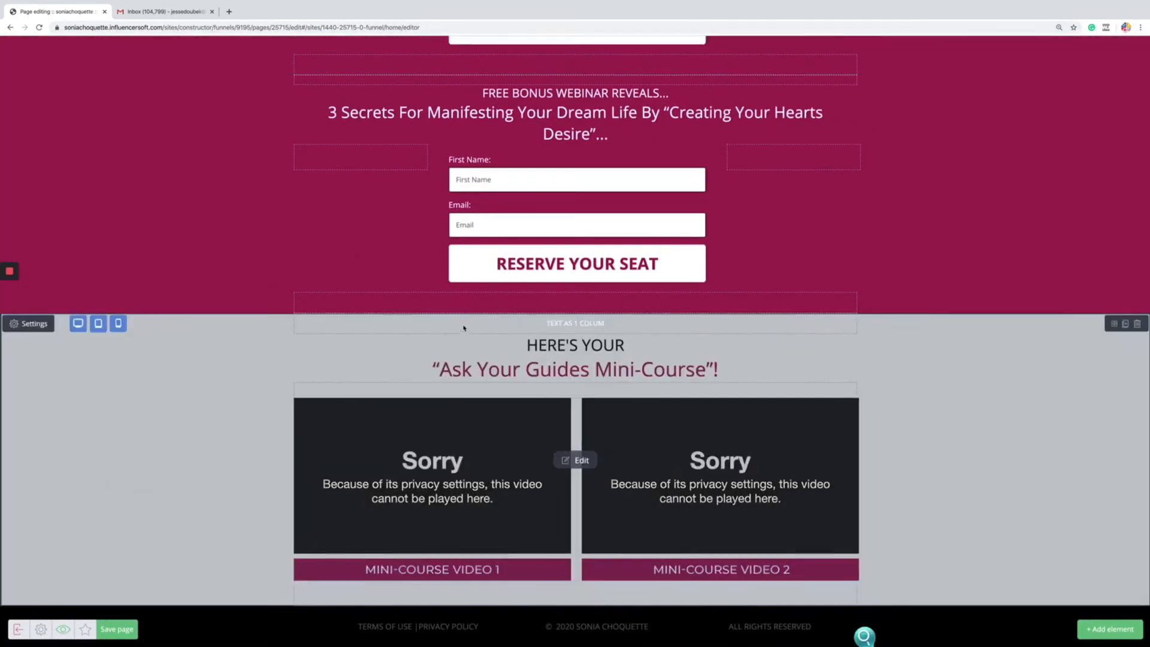
scroll(462, 326, "up", 15)
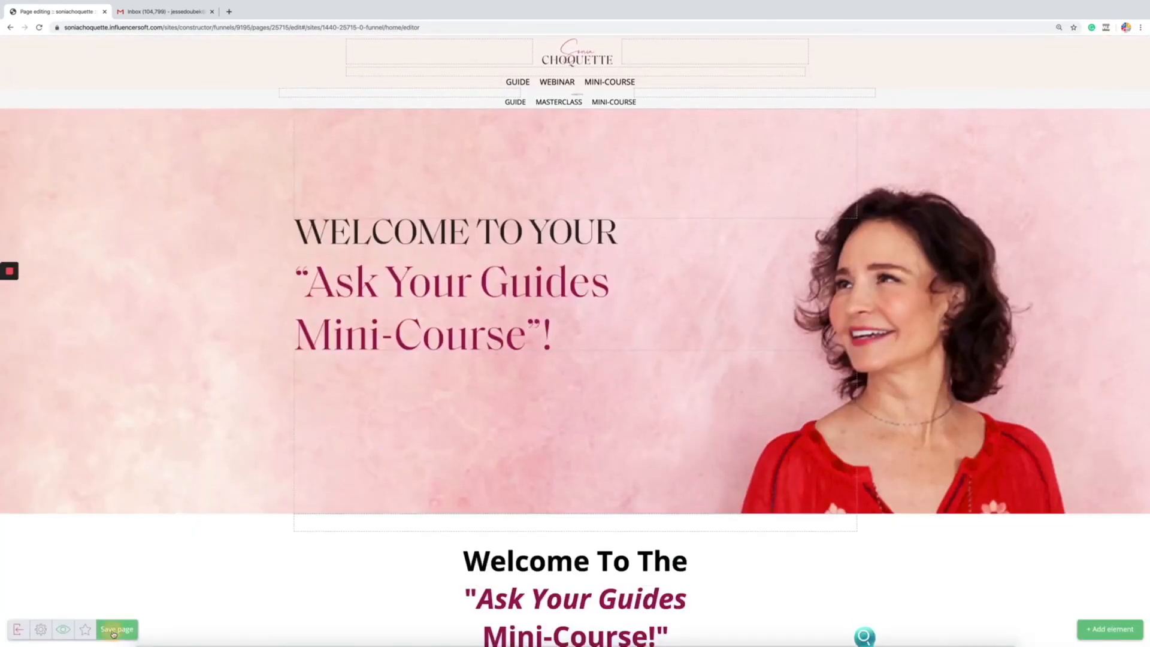
Save the thank-you page, update its block's thumbnail with a page capture, and save the funnel.
left_click(114, 637)
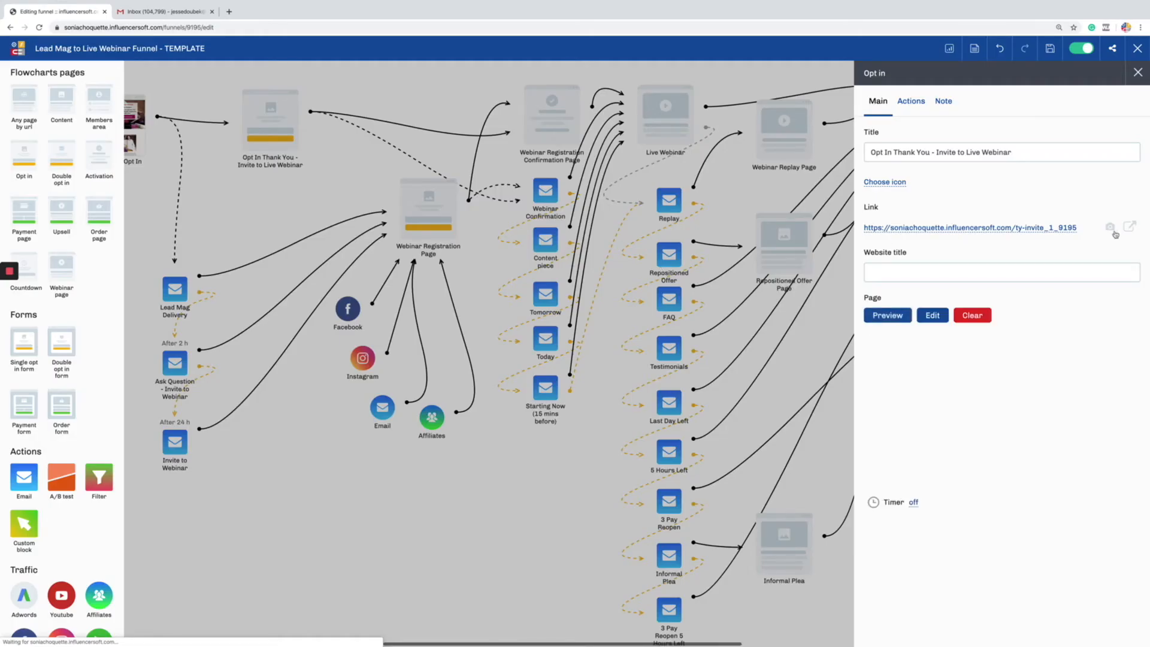
left_click(1110, 228)
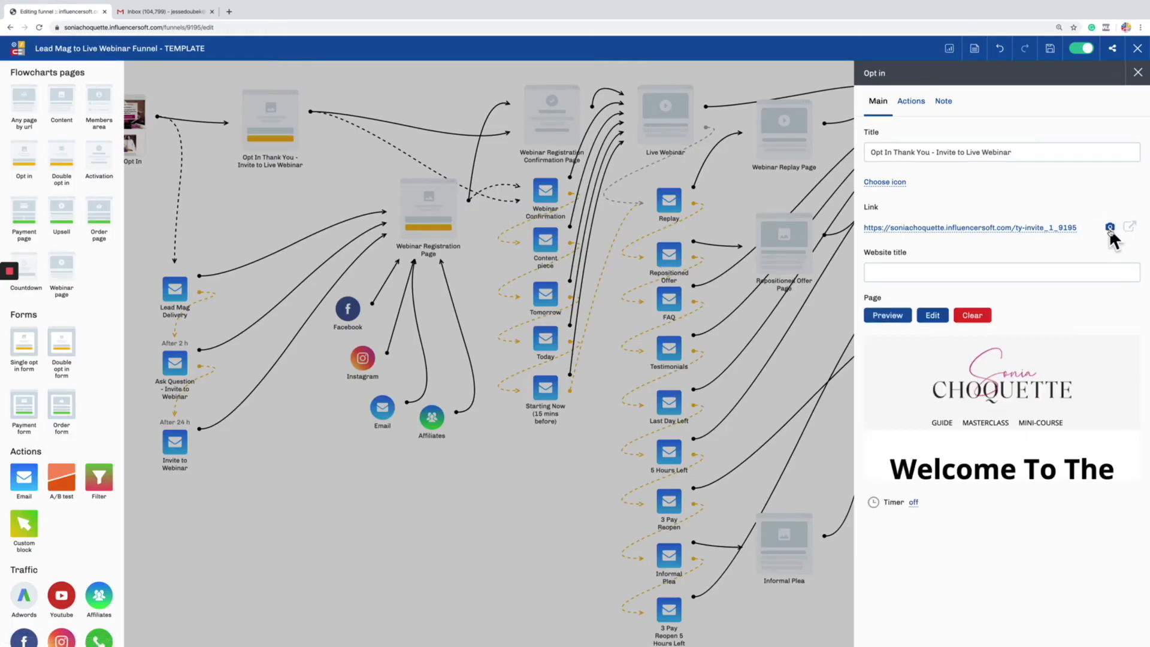
left_click(423, 91)
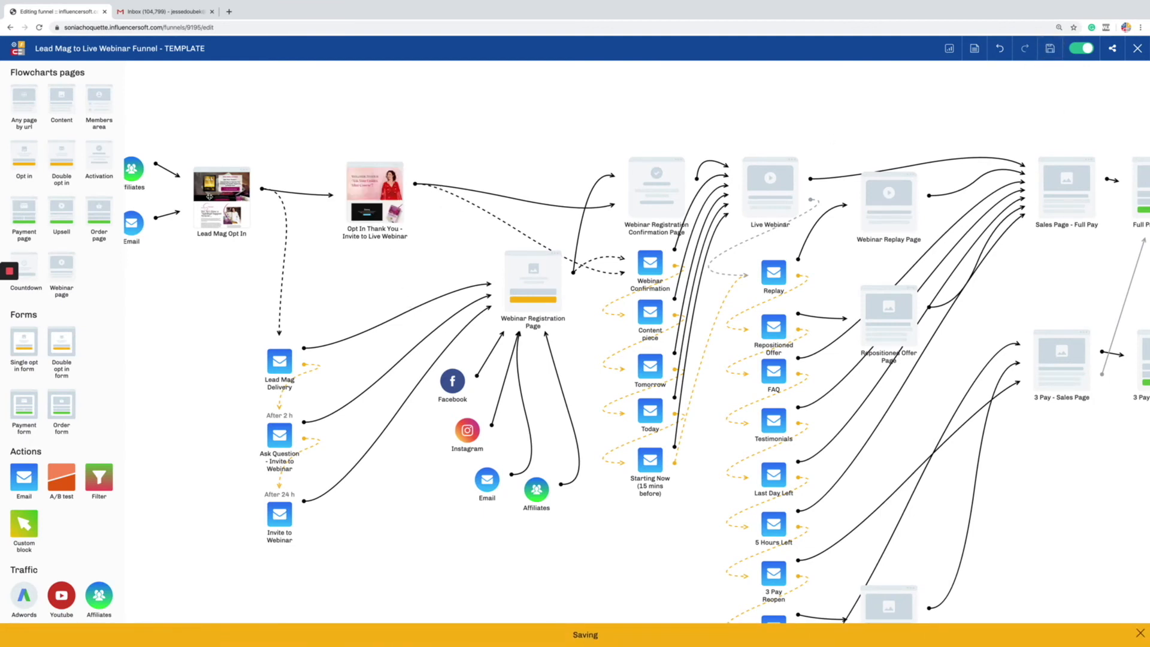
Open the live Lead Mag Opt In page and submit its mini-course form with the filled-in first name and email.
left_click(231, 198)
scroll(232, 112, "left", 2)
scroll(233, 112, "right", 1)
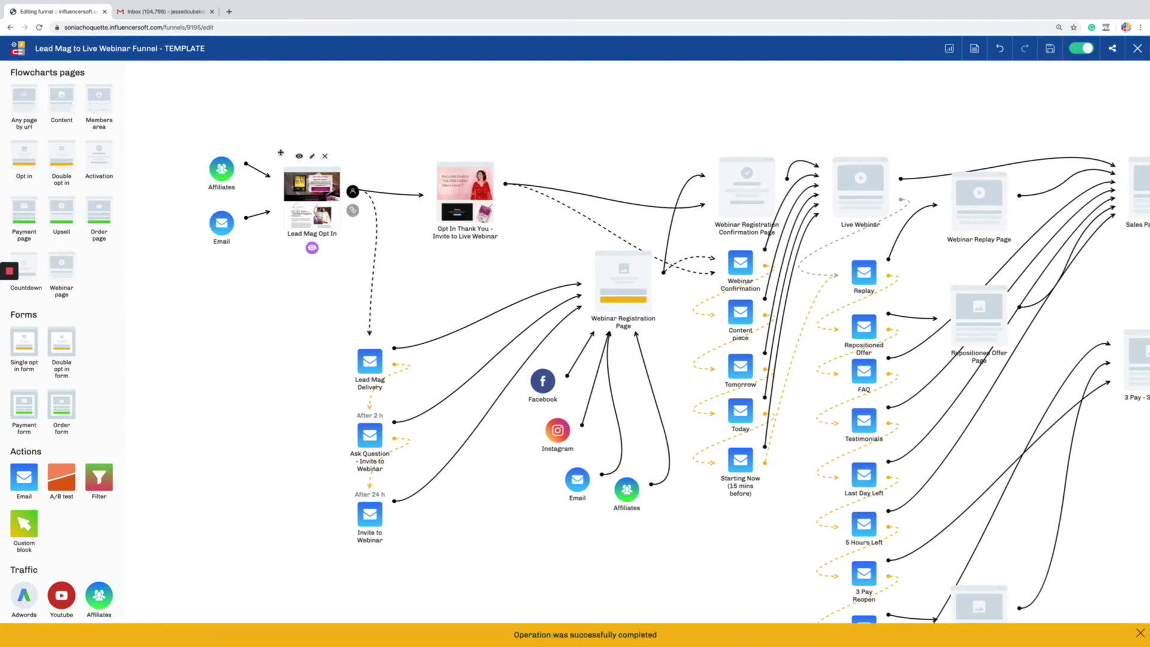
left_click(299, 158)
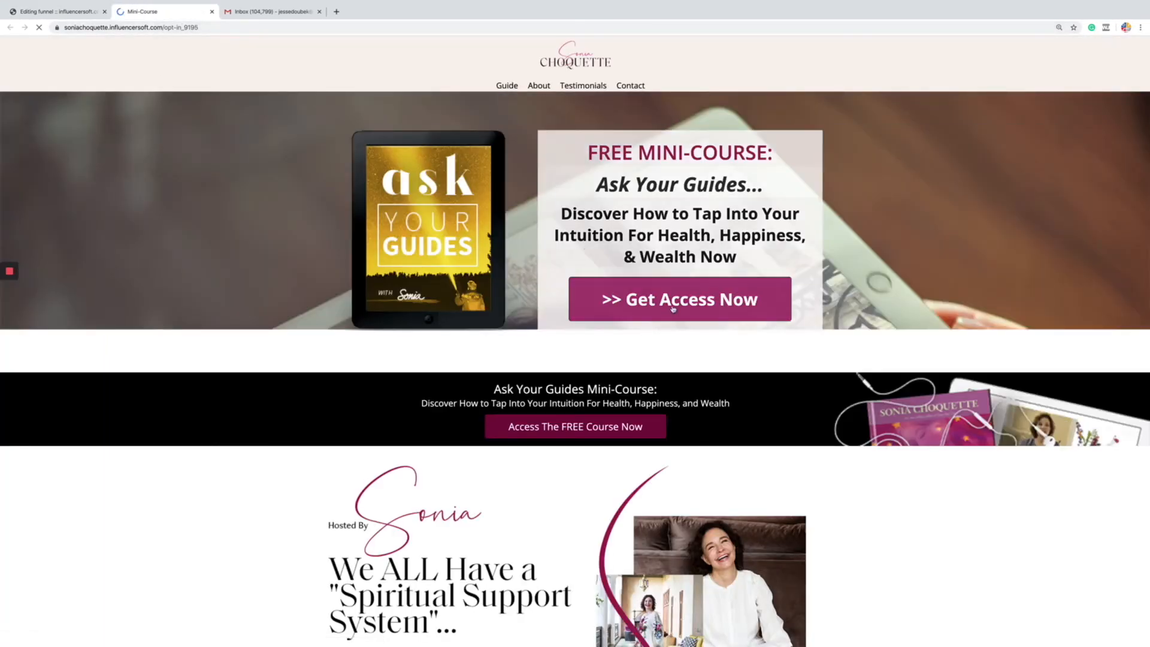
left_click(651, 300)
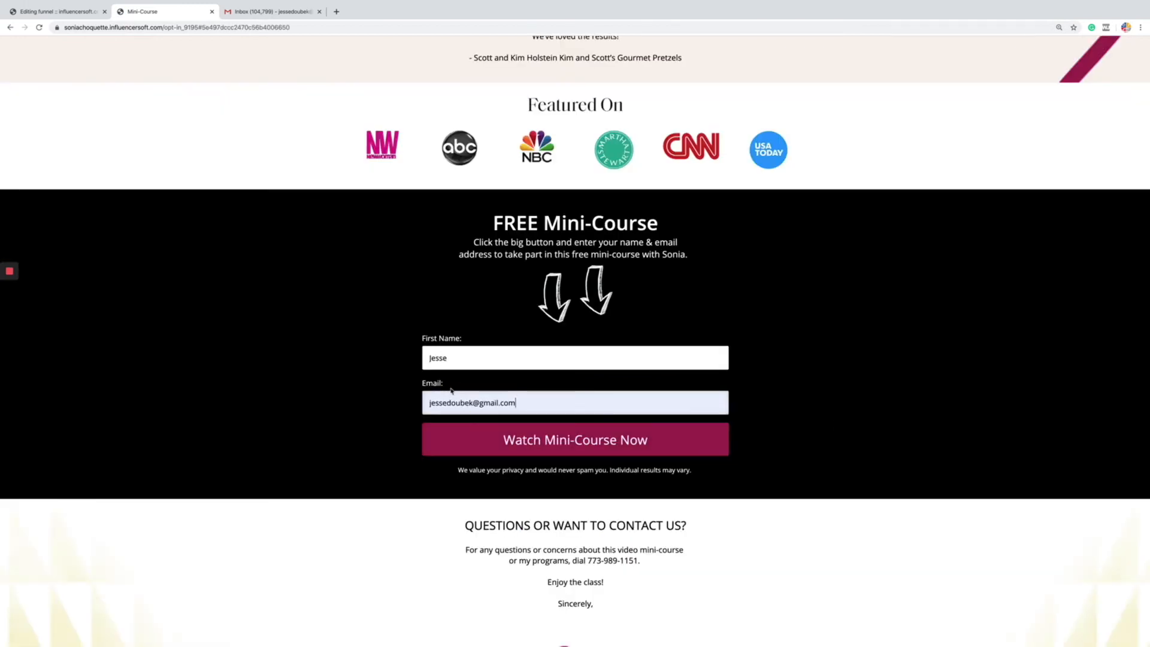
left_click(522, 438)
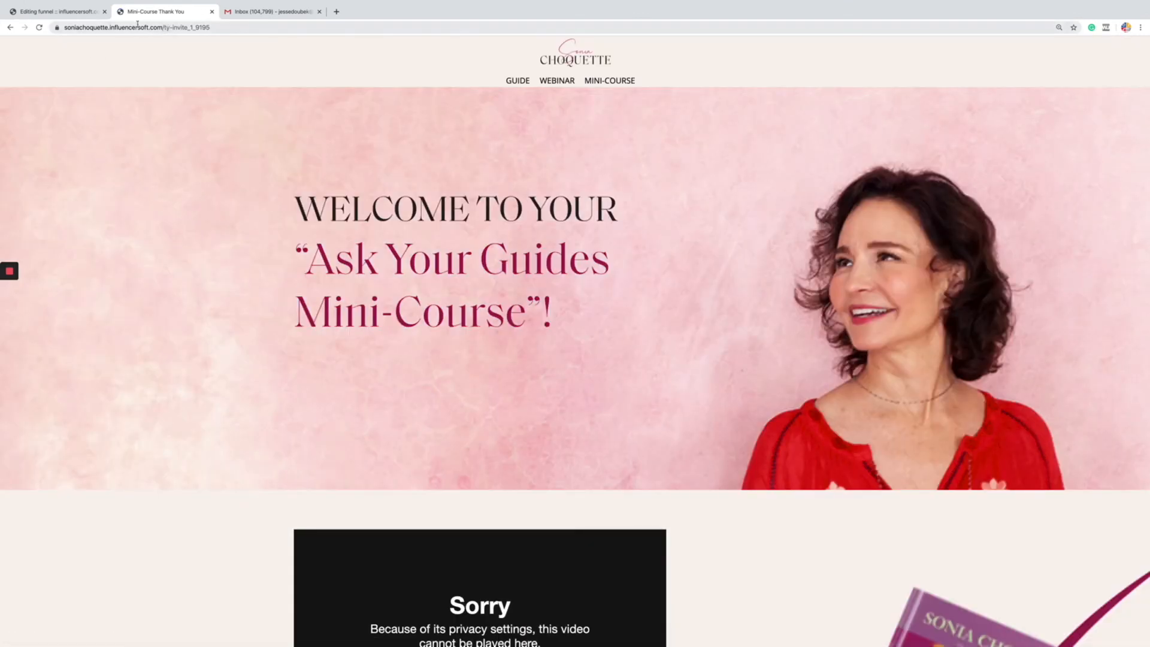
Compare the opened thank-you page with the link of the "Opt In Thank You - Invite to Live Webinar" block and review its sections.
left_click(83, 14)
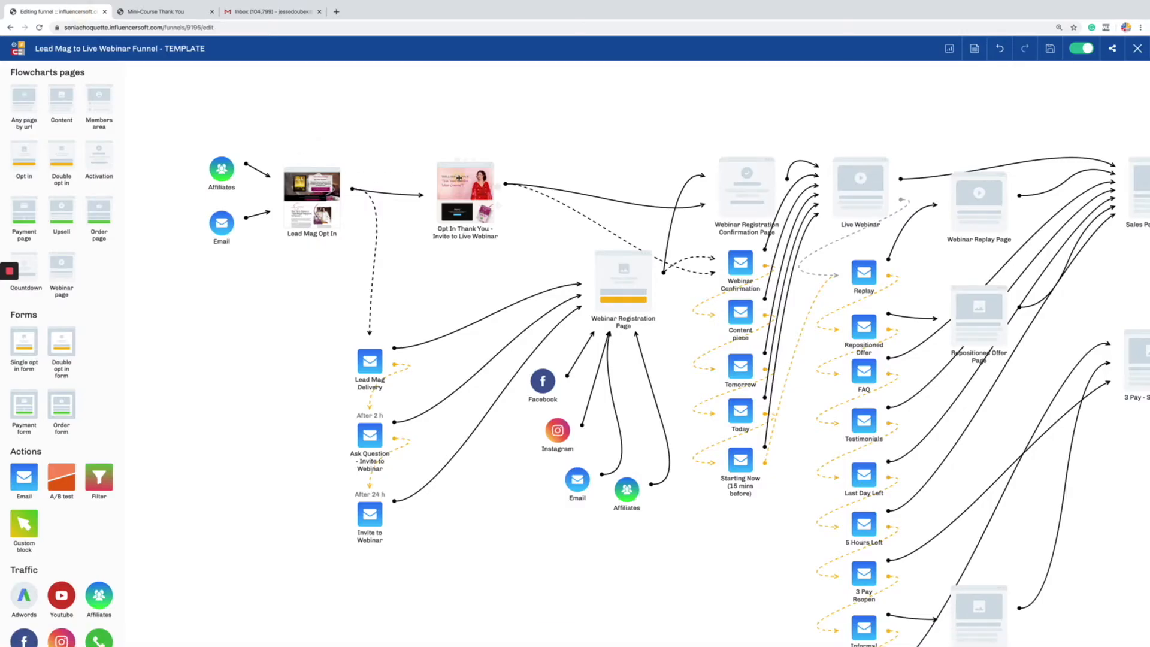
left_click(466, 151)
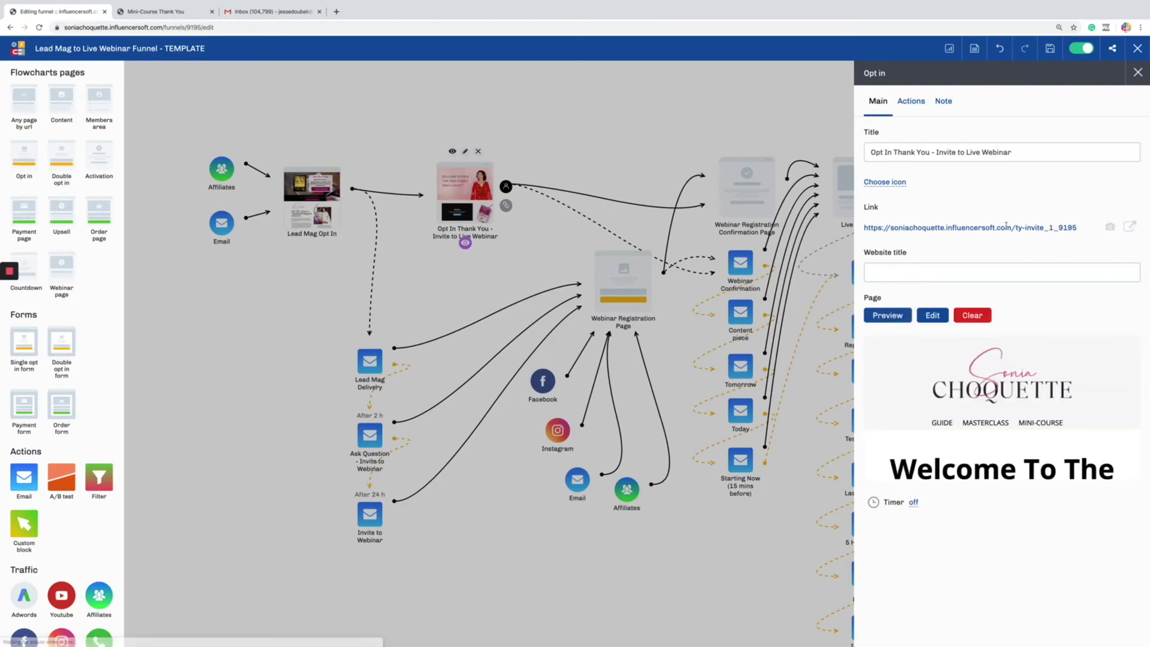
left_click(167, 11)
scroll(348, 249, "down", 10)
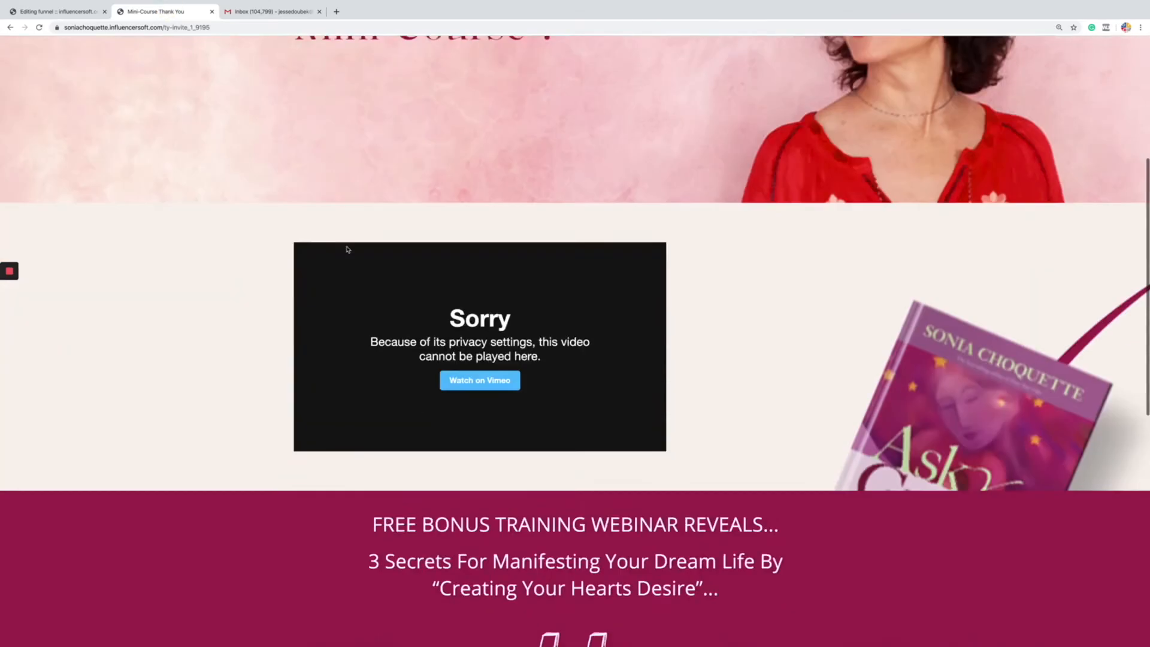
key("super+r")
scroll(411, 282, "down", 6)
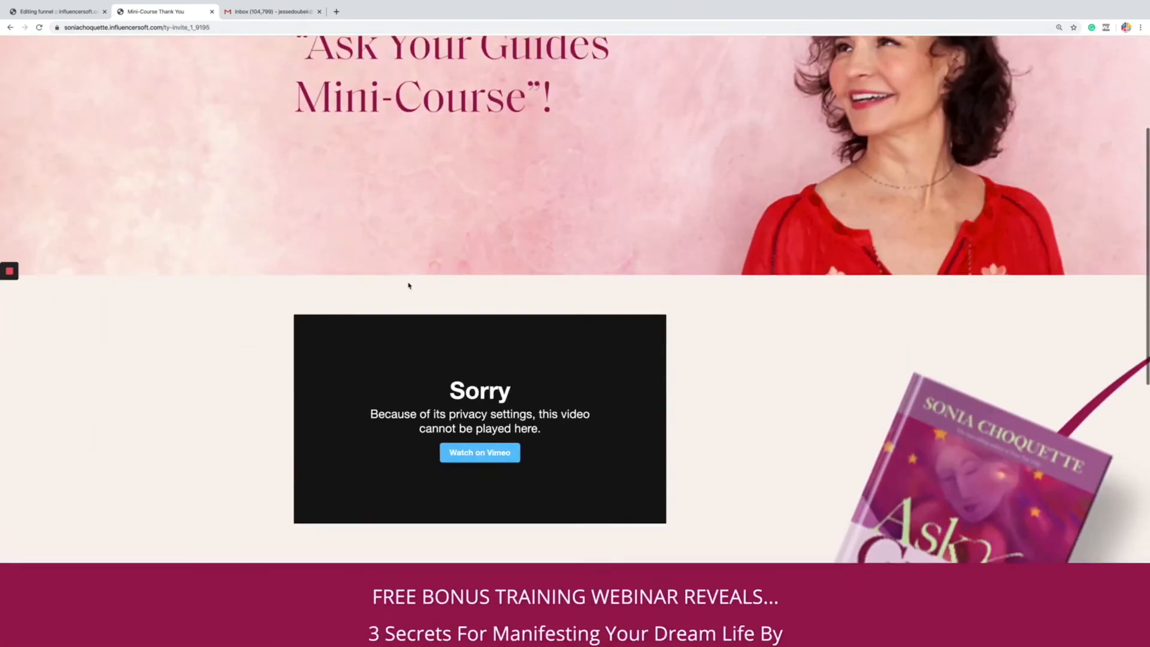
scroll(539, 296, "down", 8)
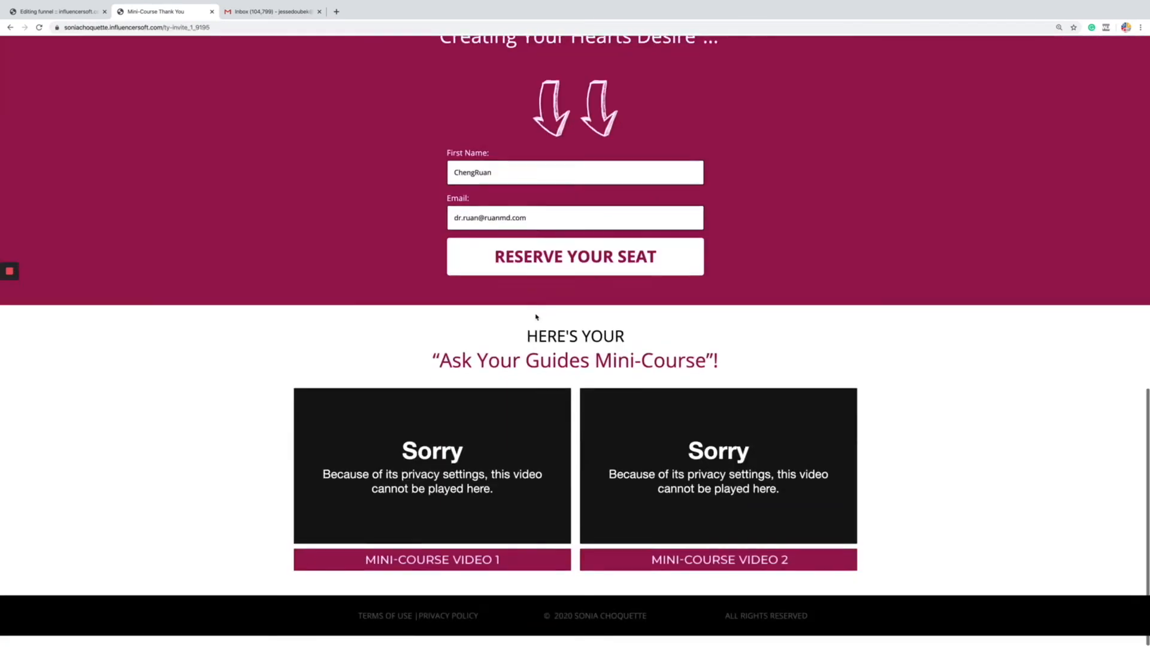
scroll(580, 435, "up", 15)
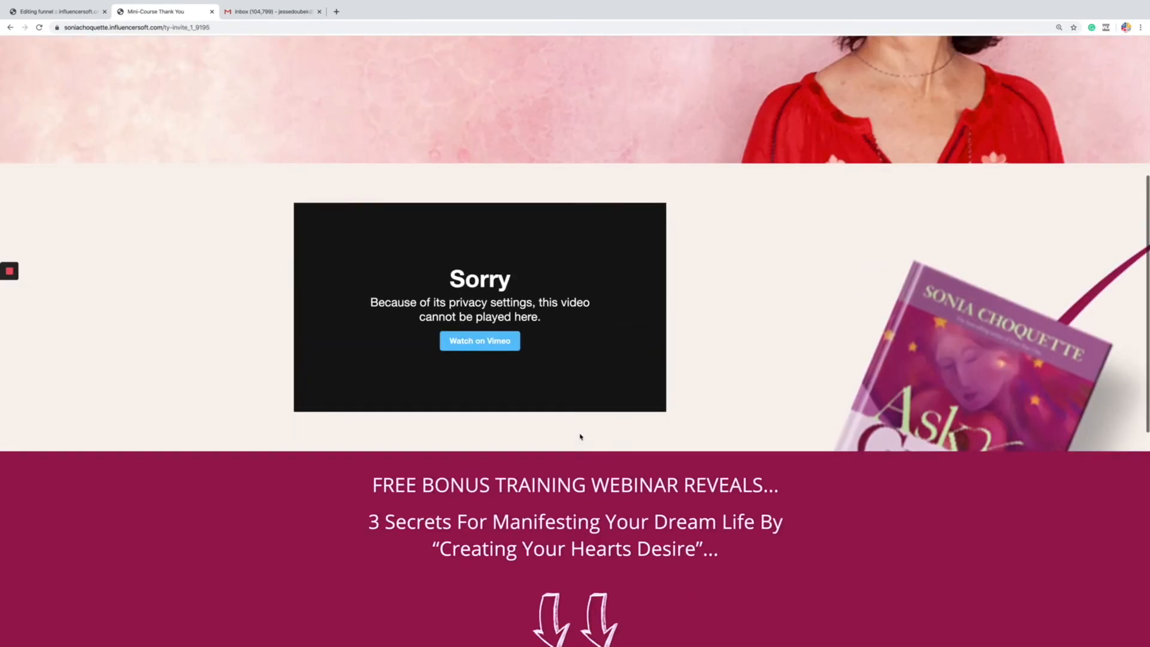
Switch to Gmail, reload the inbox and open the "Lead Mag Delivery" email.
left_click(258, 12)
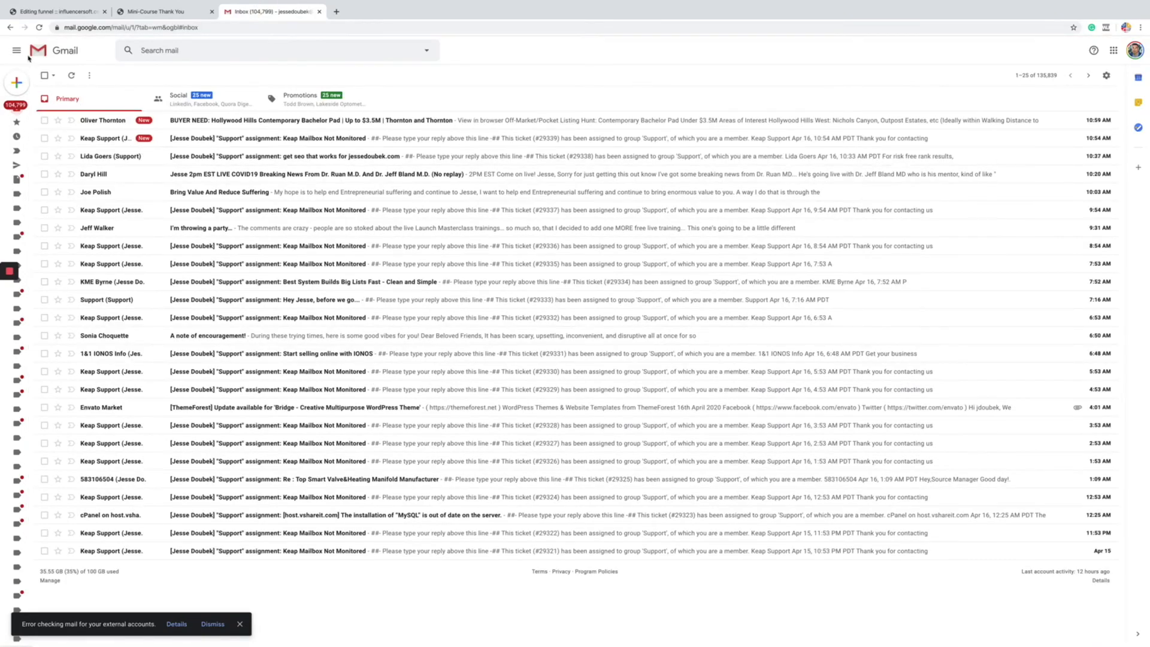
left_click(40, 28)
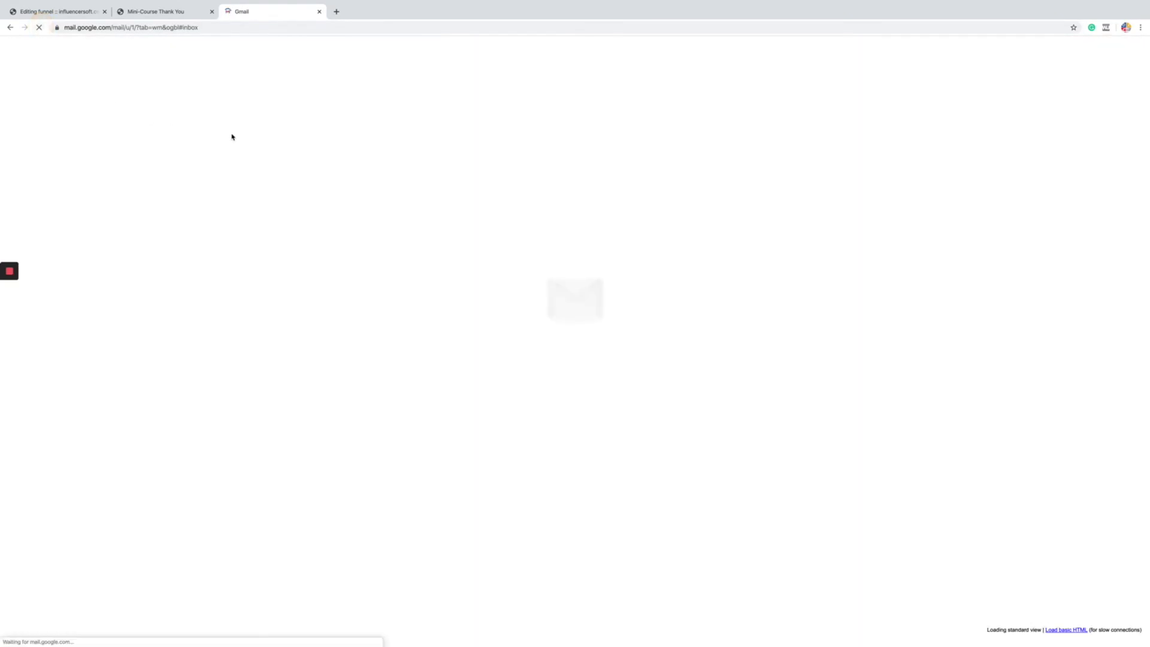
left_click(211, 122)
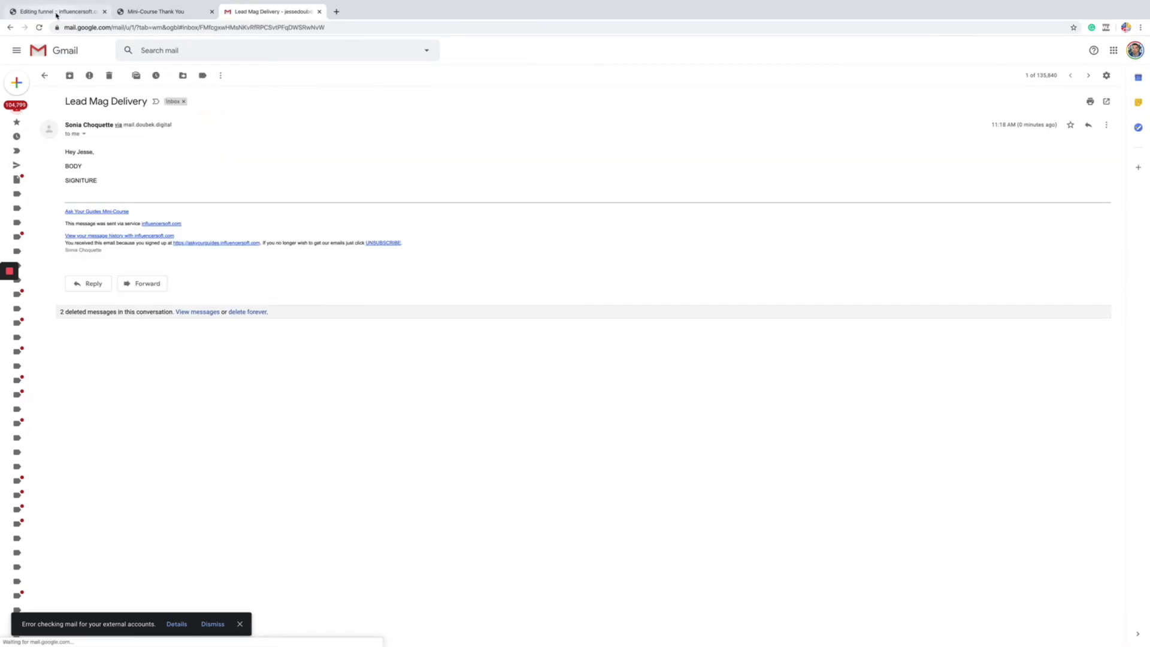
Check the funnel's Lead Mag Delivery email block against the received email and save the funnel.
left_click(58, 11)
left_click(337, 293)
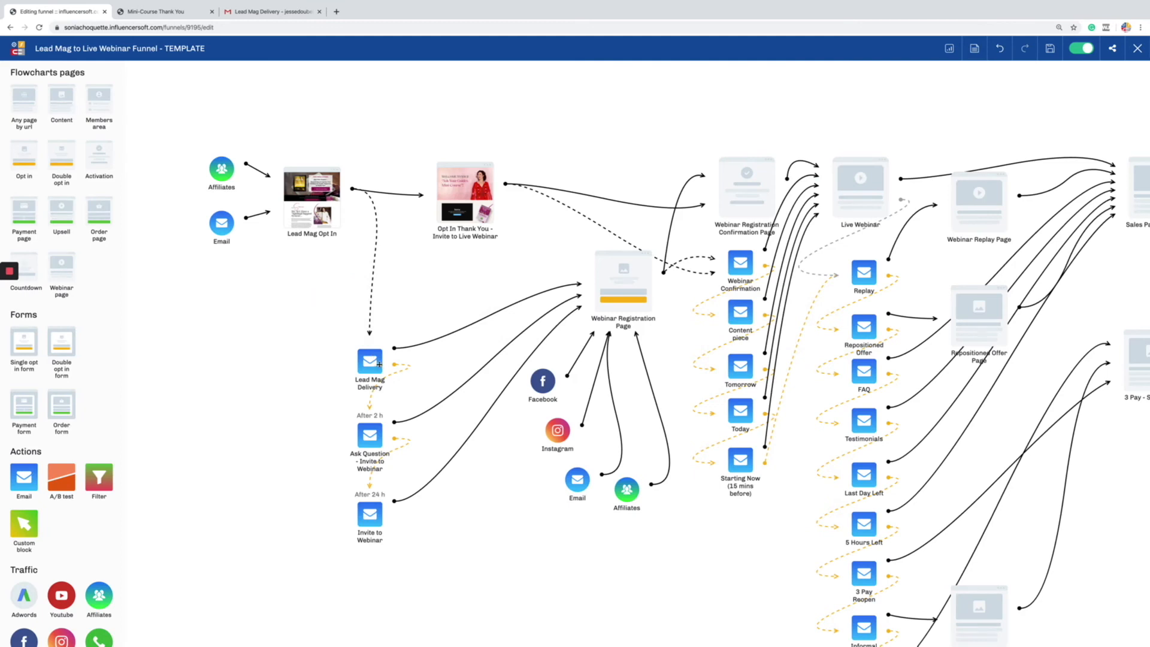
left_click(363, 340)
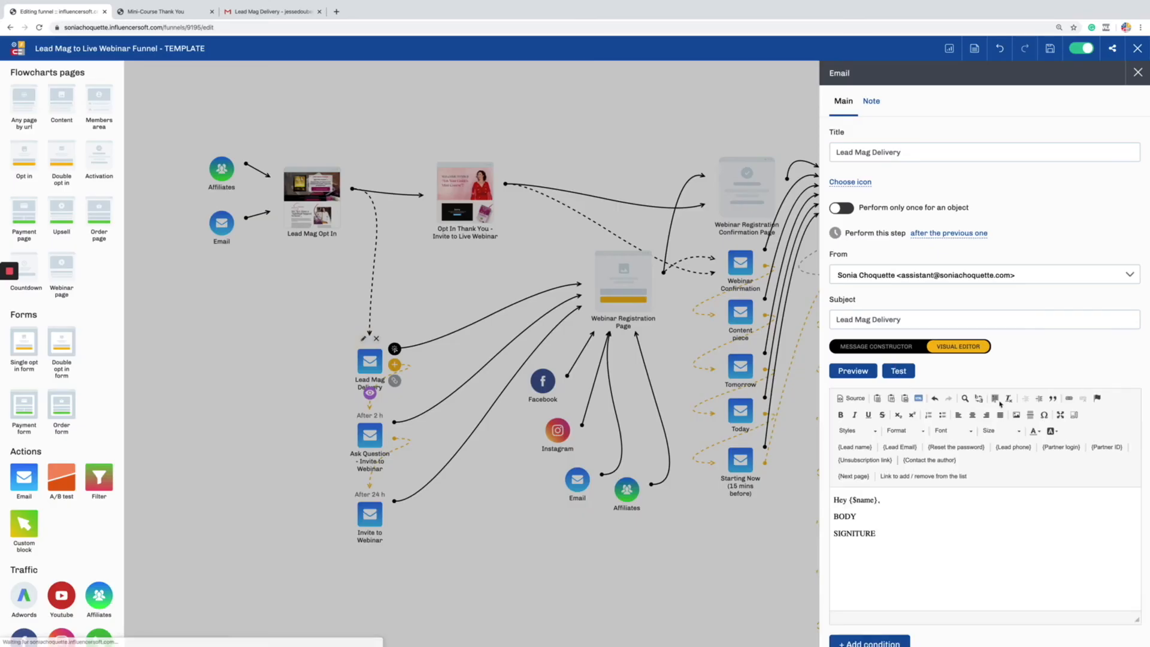
left_click(255, 12)
left_click(72, 14)
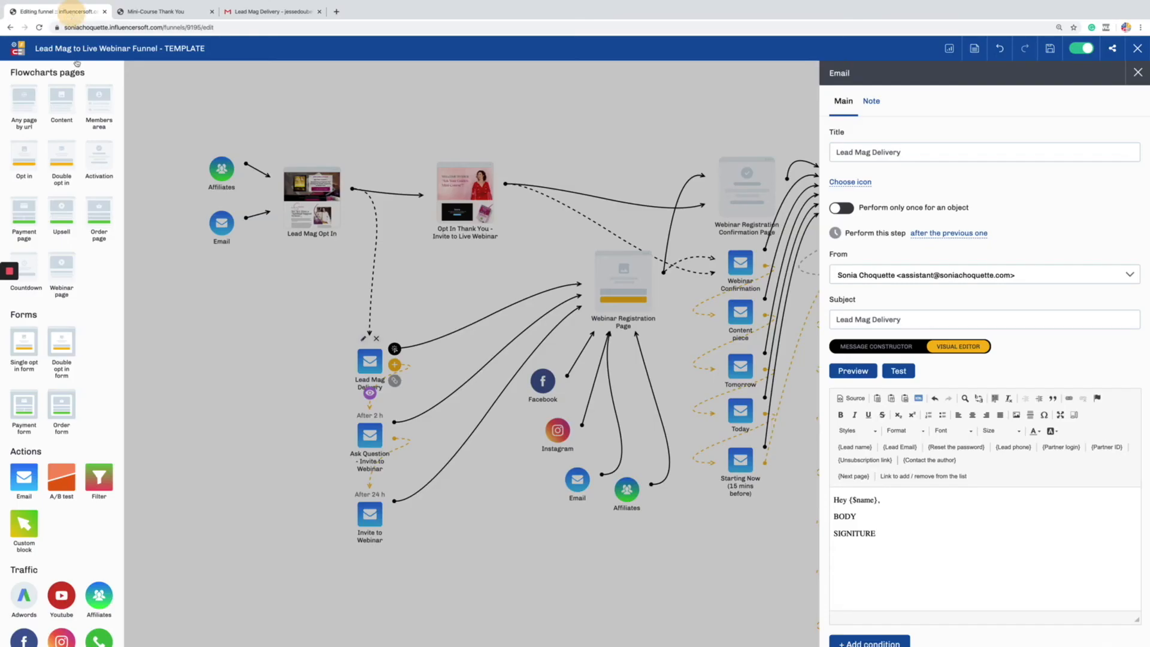
left_click(197, 112)
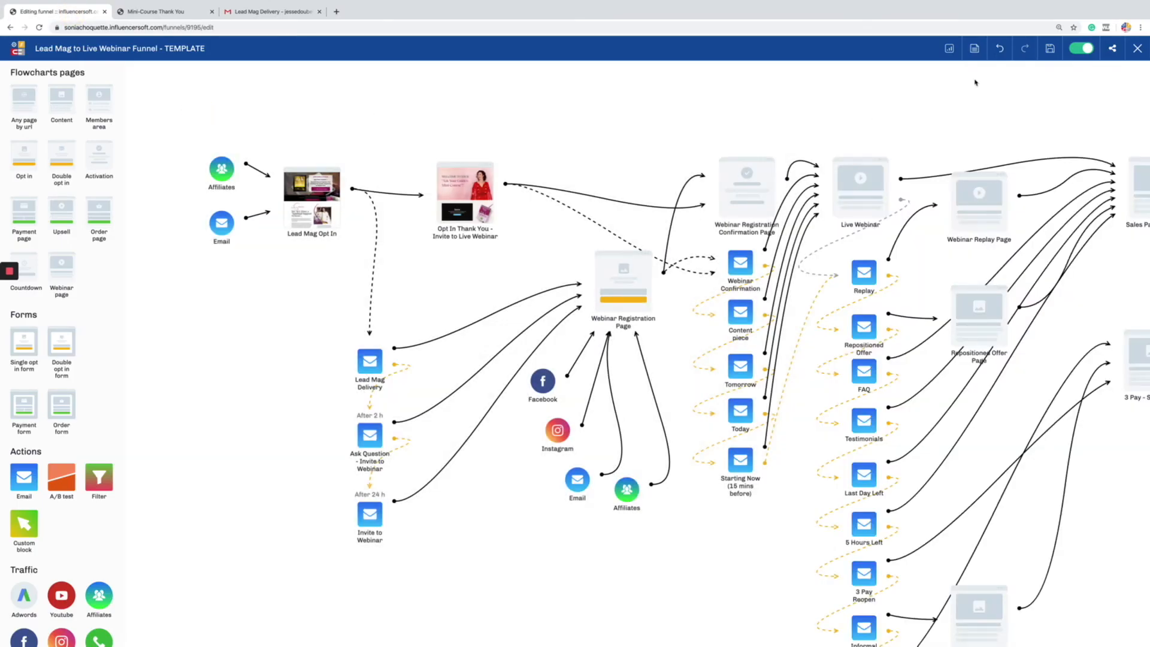
left_click(1052, 51)
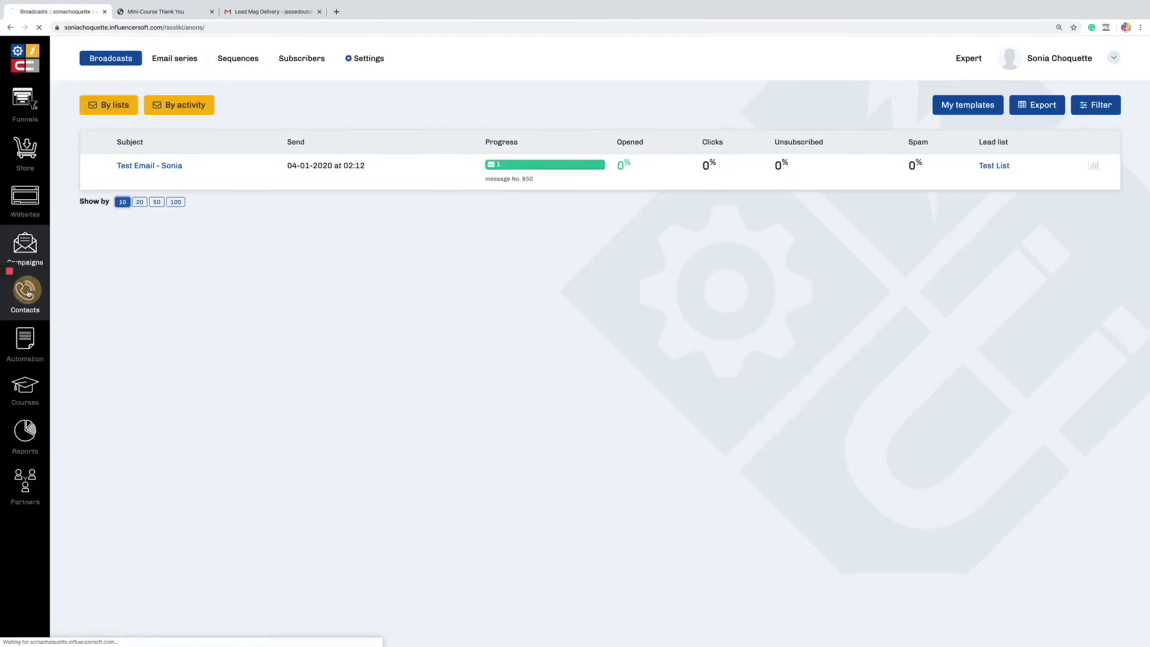
List the contact lists 20 per page and open the leads of the "Test Optin4" list.
left_click(25, 292)
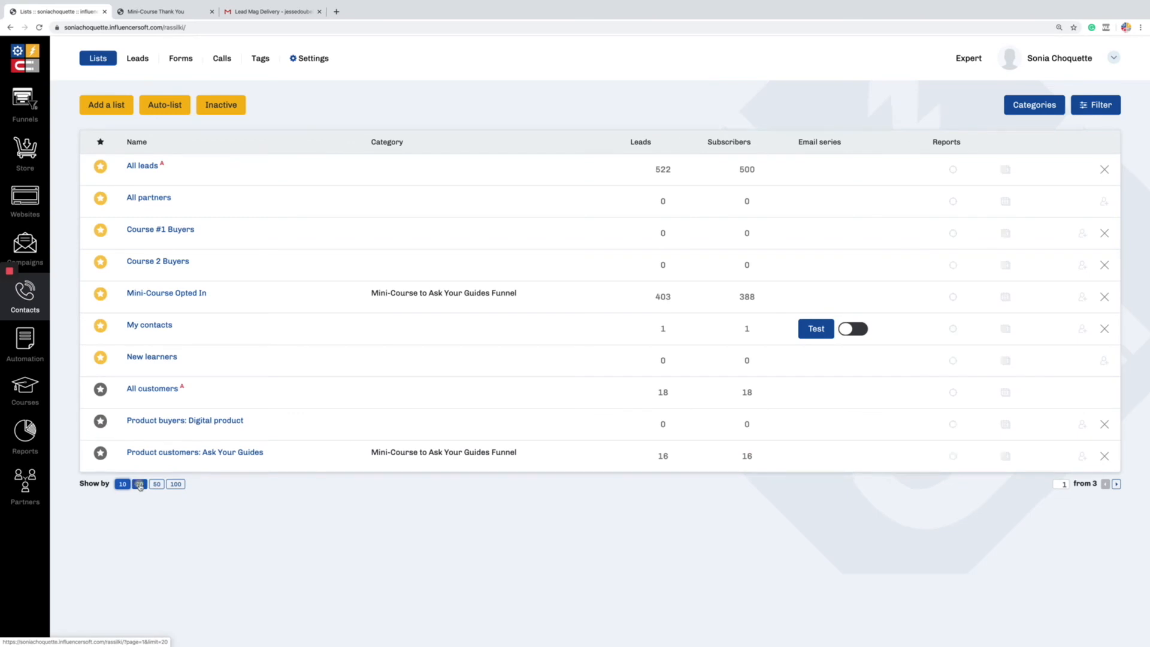
left_click(140, 484)
scroll(174, 420, "down", 4)
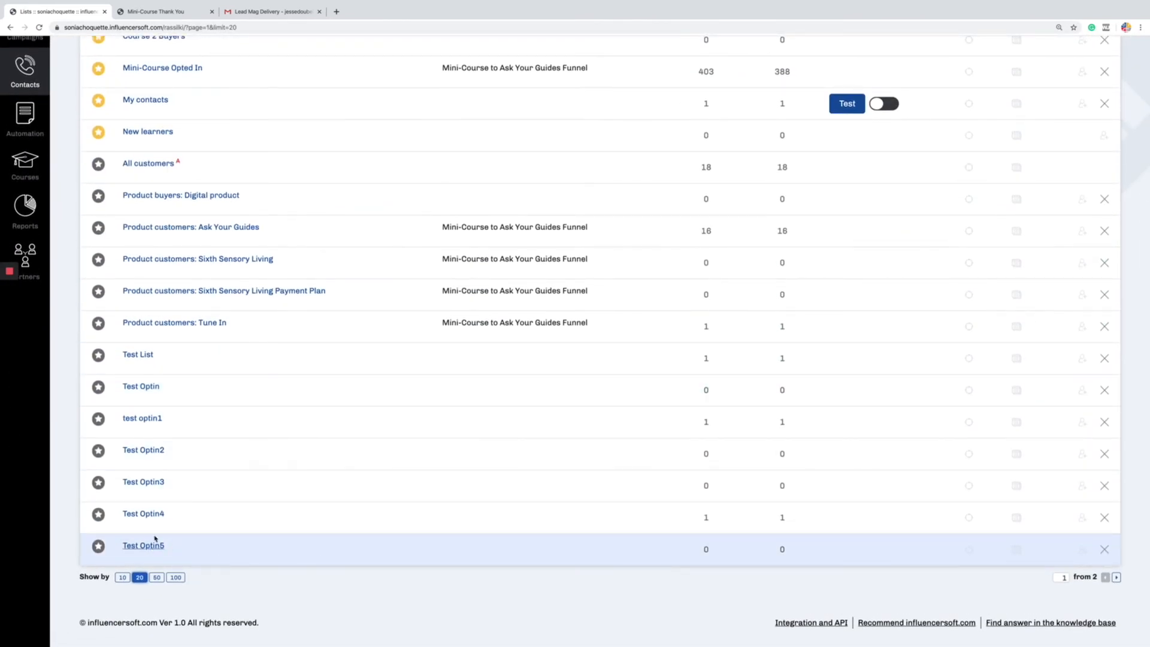
left_click(706, 517)
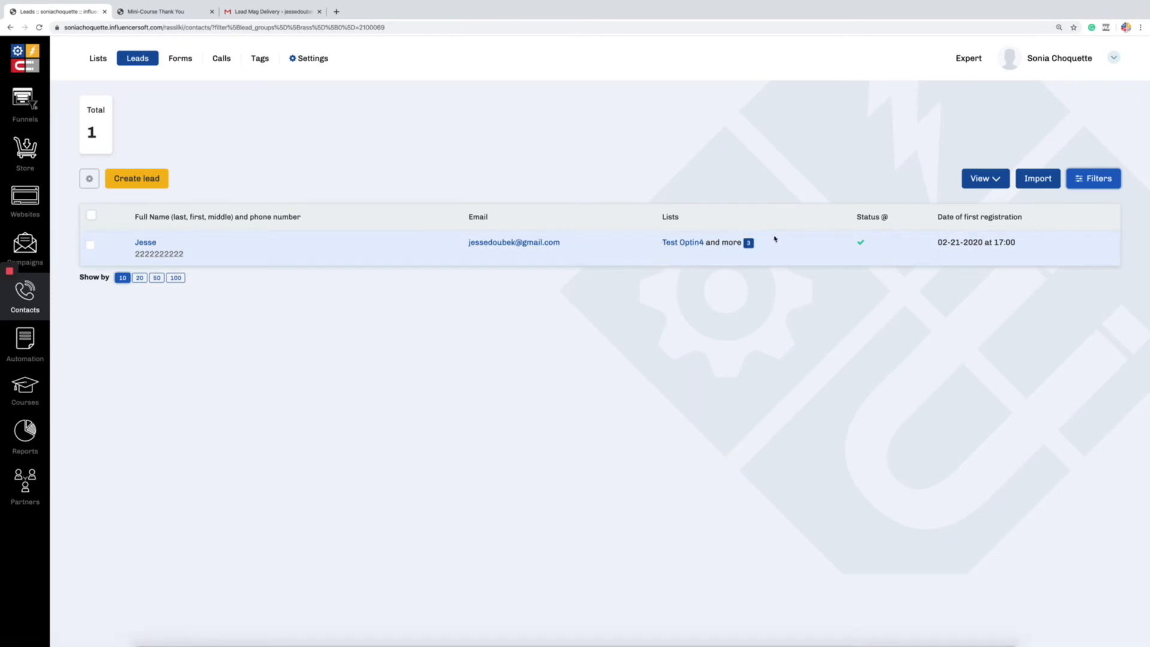
Open the test lead's card and examine its tasks, visited pages at 50 per page, and lead history.
left_click(151, 243)
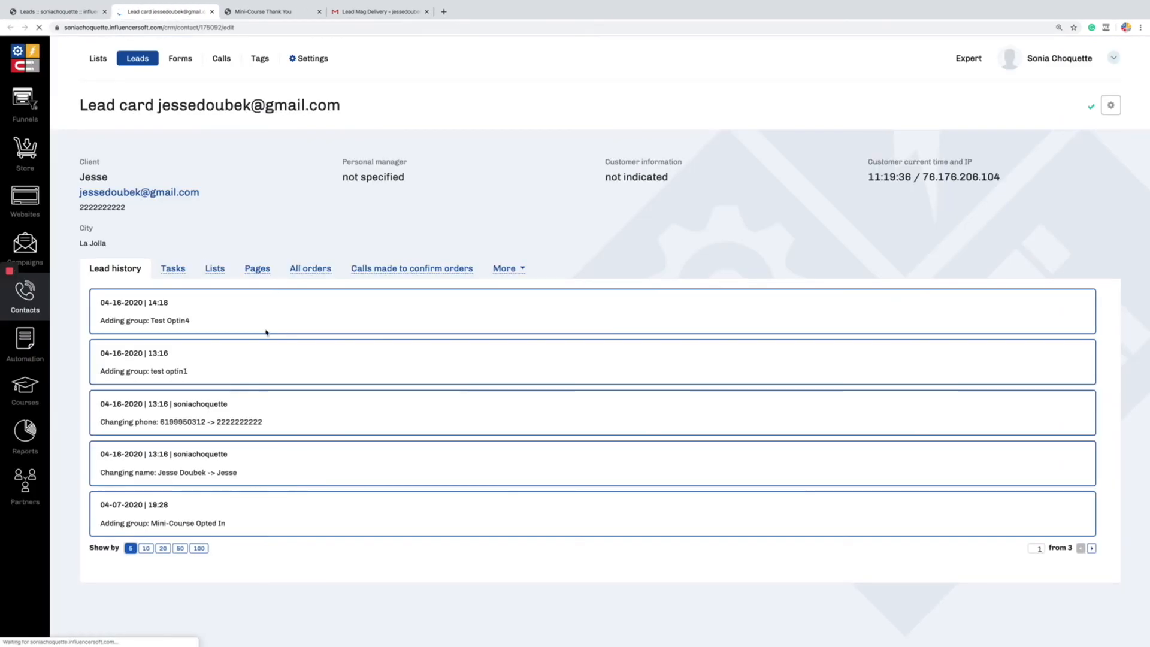
left_click(174, 292)
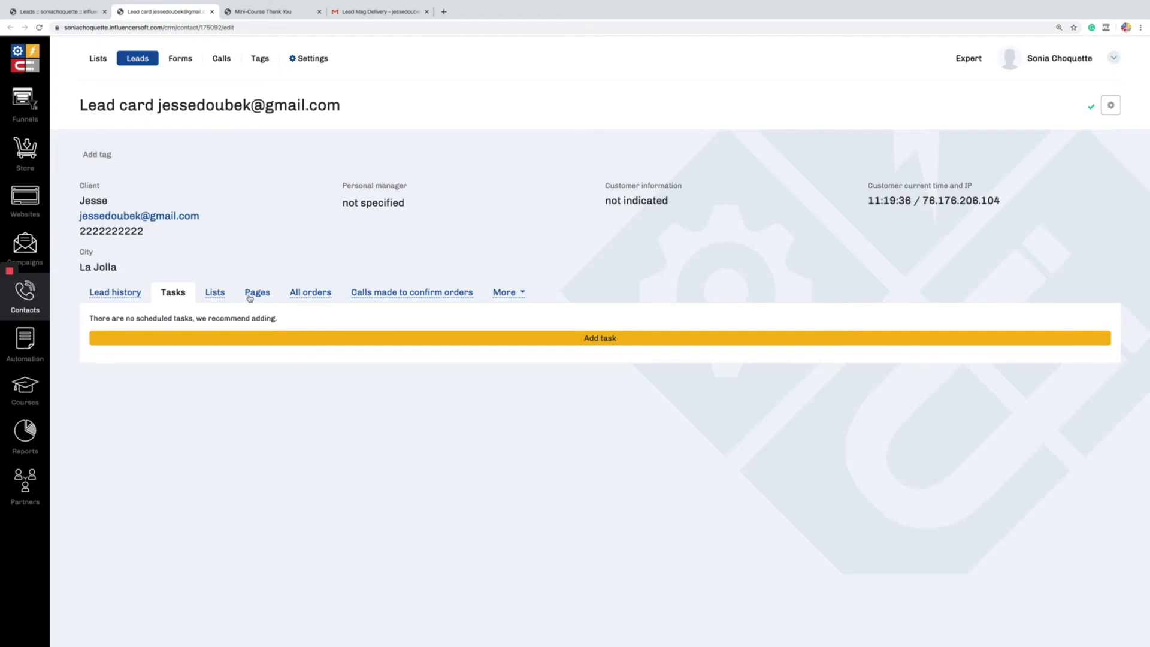
left_click(250, 298)
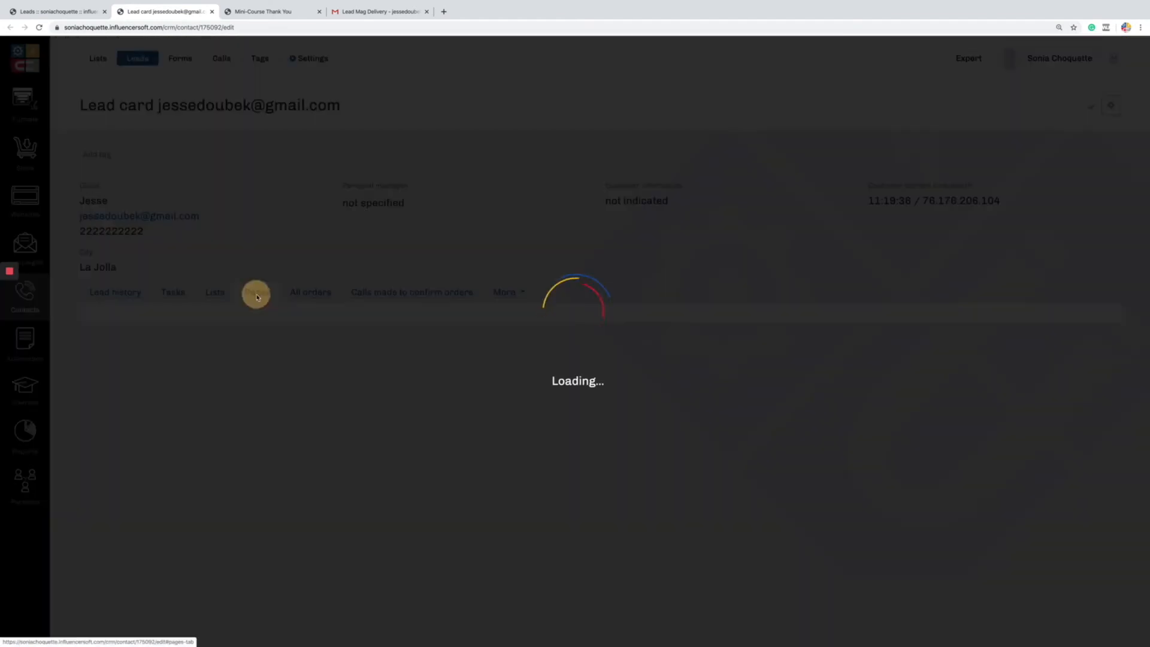
scroll(270, 462, "down", 2)
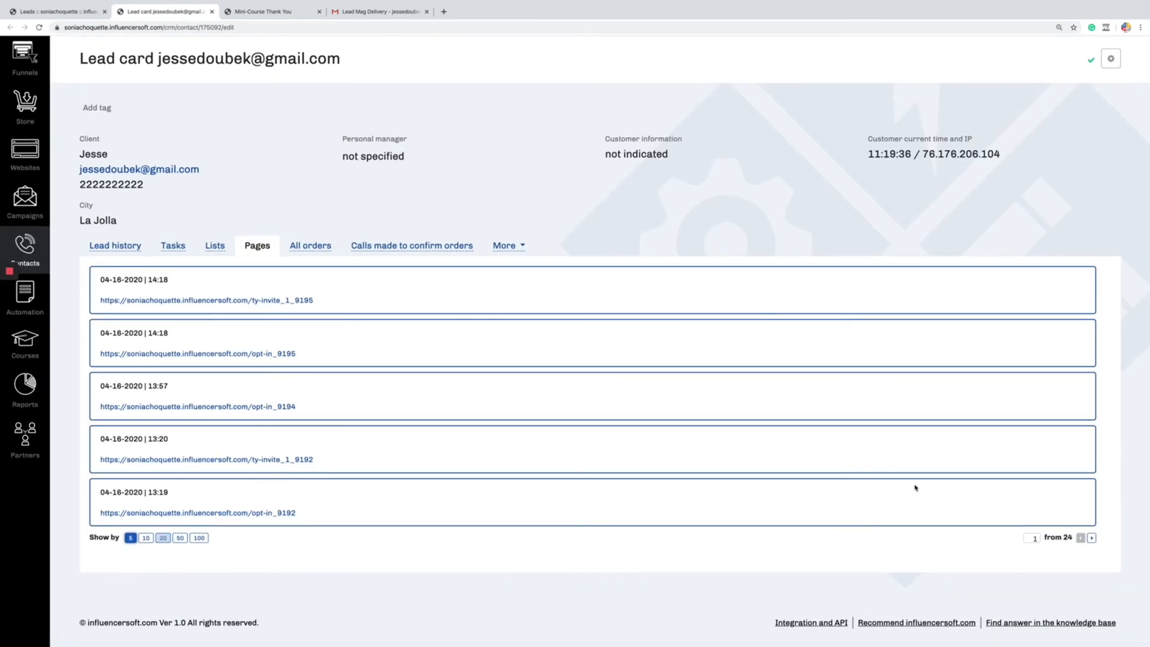
left_click(1092, 538)
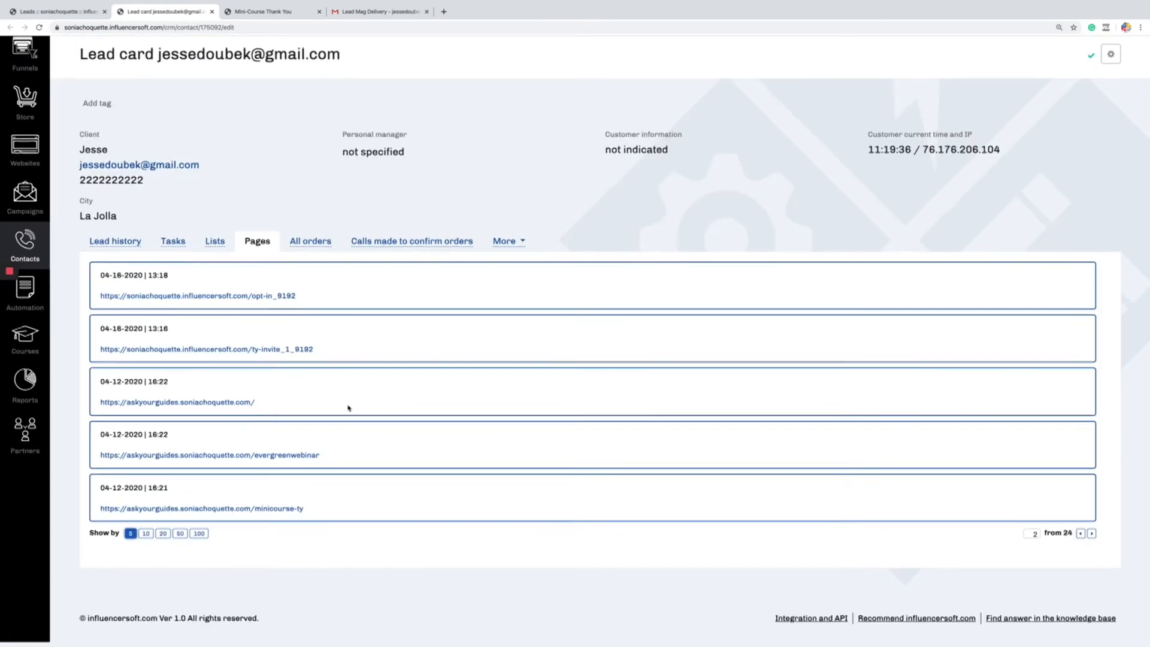
left_click(182, 538)
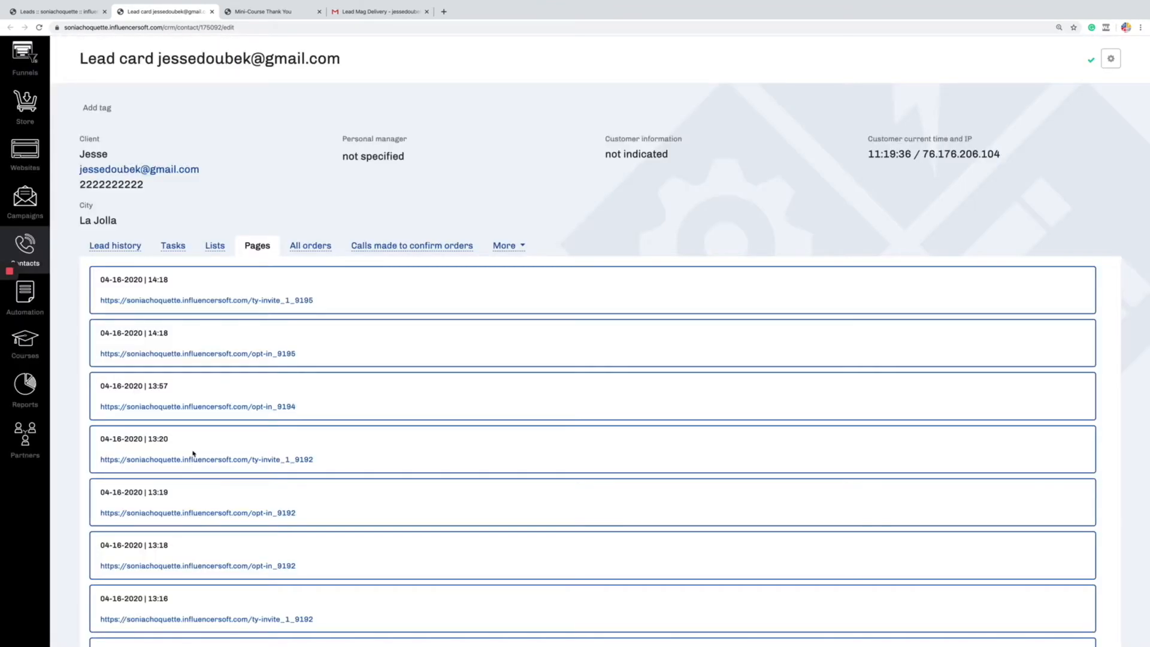
scroll(192, 456, "down", 15)
scroll(195, 476, "down", 10)
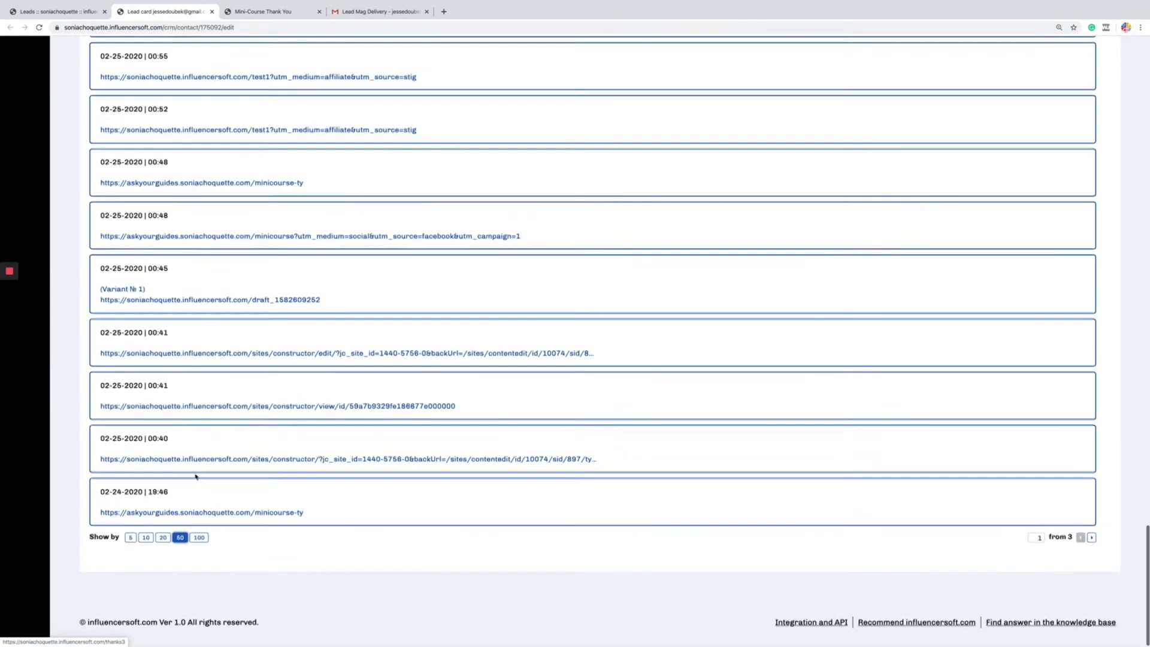
scroll(196, 476, "up", 20)
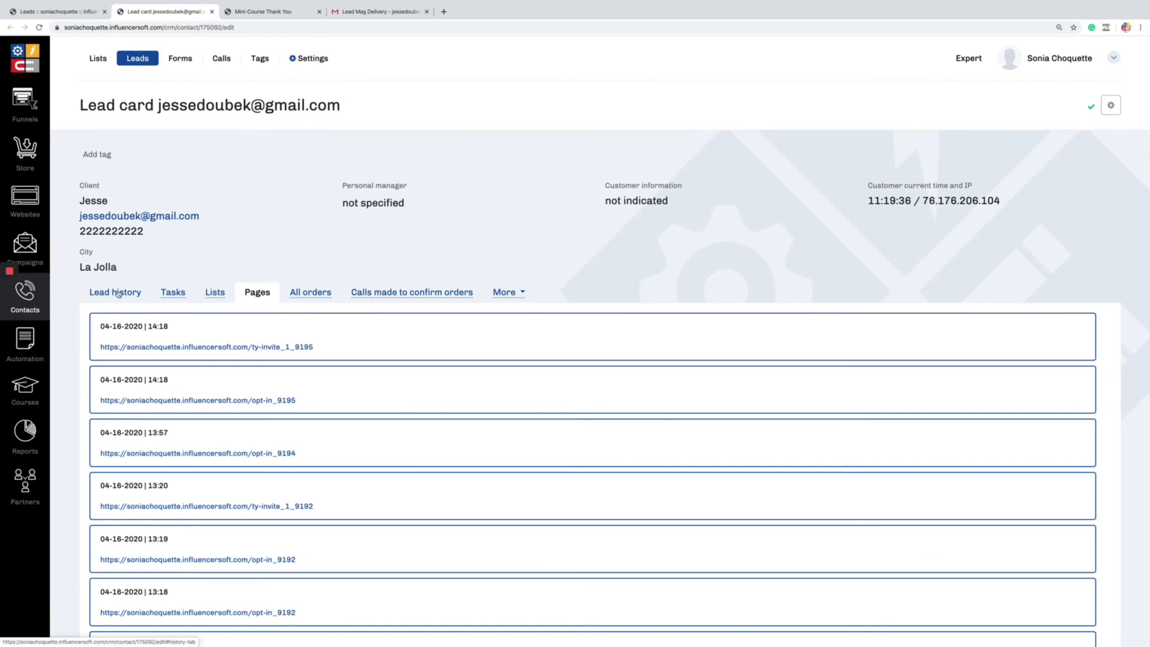
left_click(119, 293)
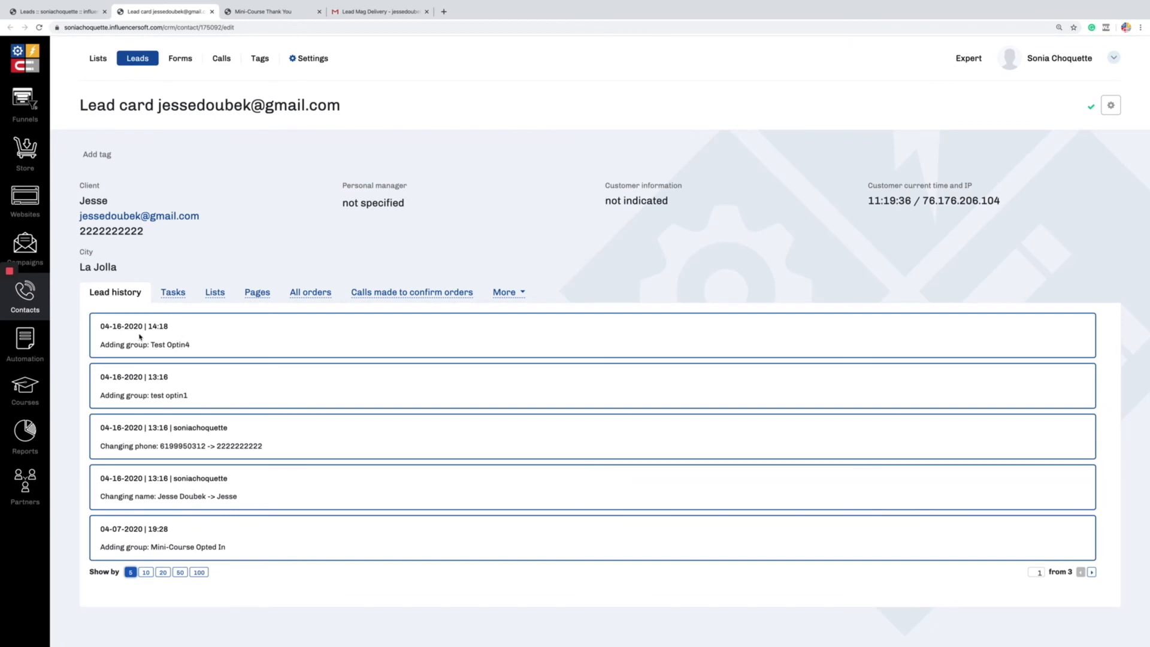
Open the ASK YOUR GUIDES EVERGREEN WEBINAR FUNNEL without its unsaved version and display its statistics for Apr 1 to Apr 30, 2020.
left_click(26, 111)
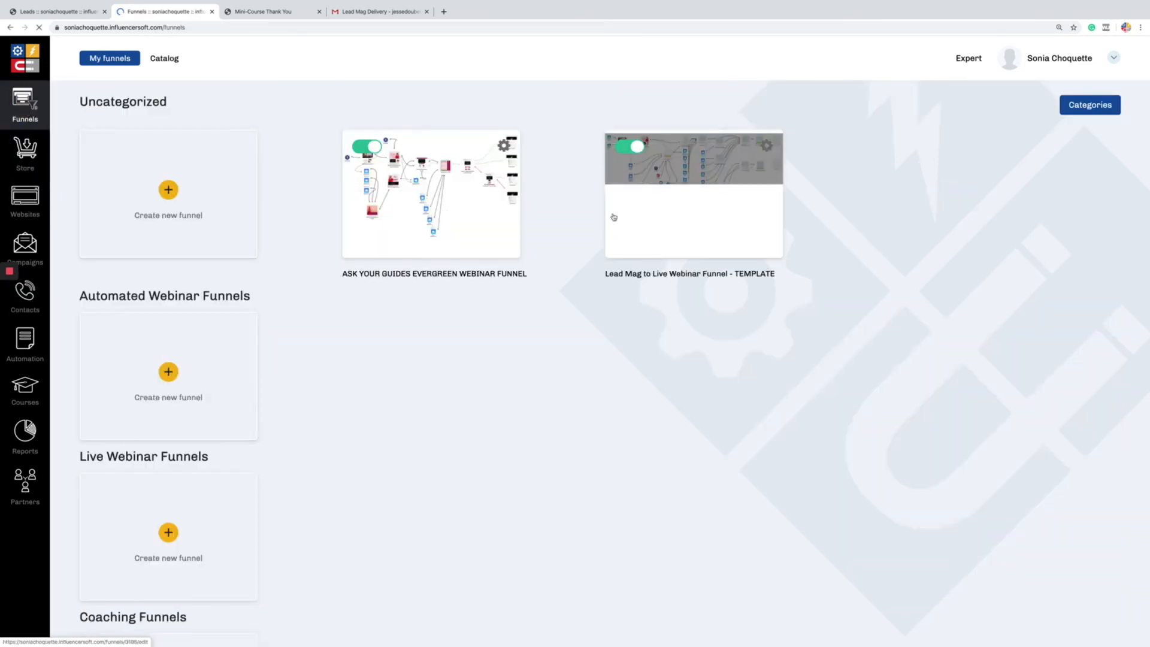
left_click(441, 186)
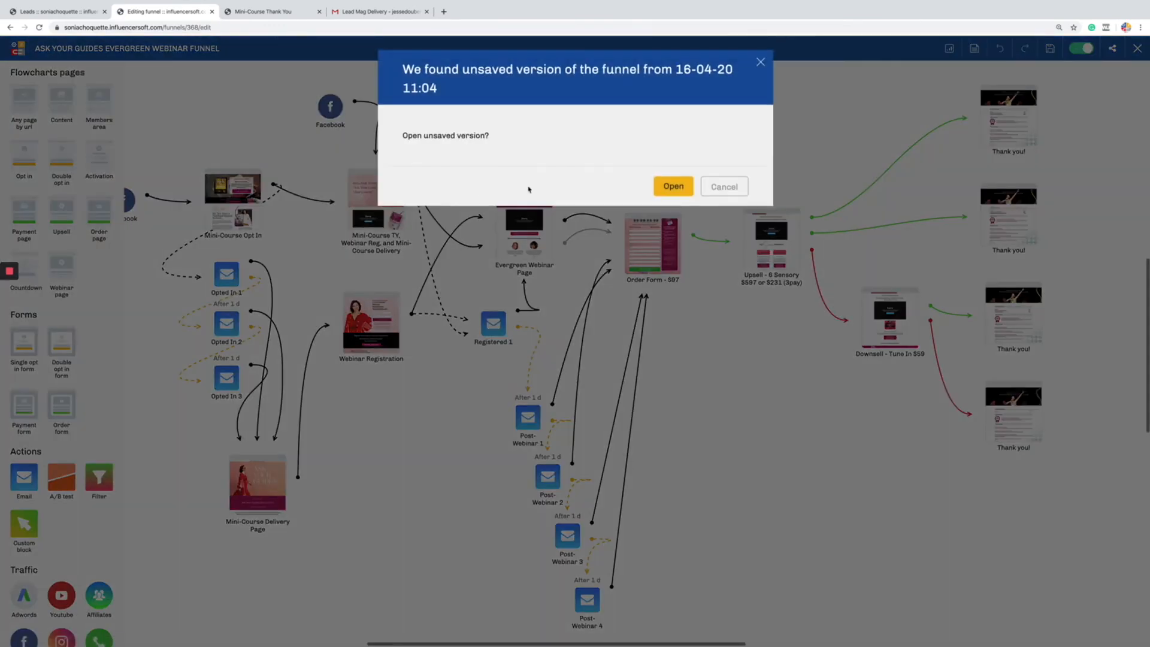
left_click(763, 62)
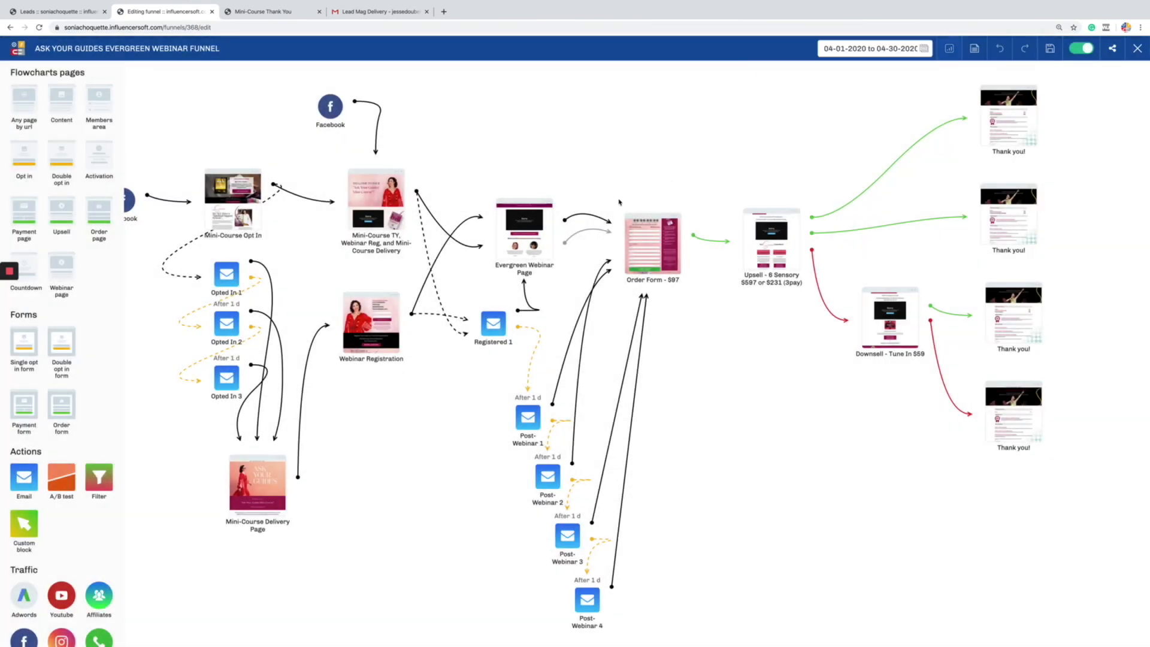
left_click(951, 49)
left_click(950, 49)
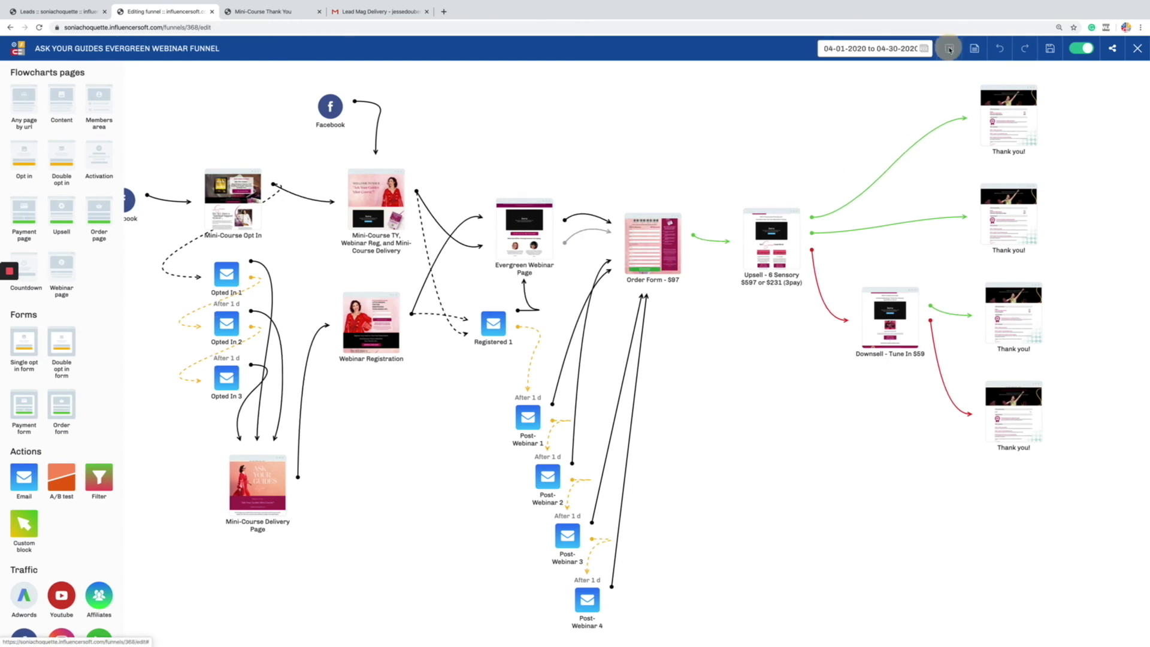
left_click(853, 48)
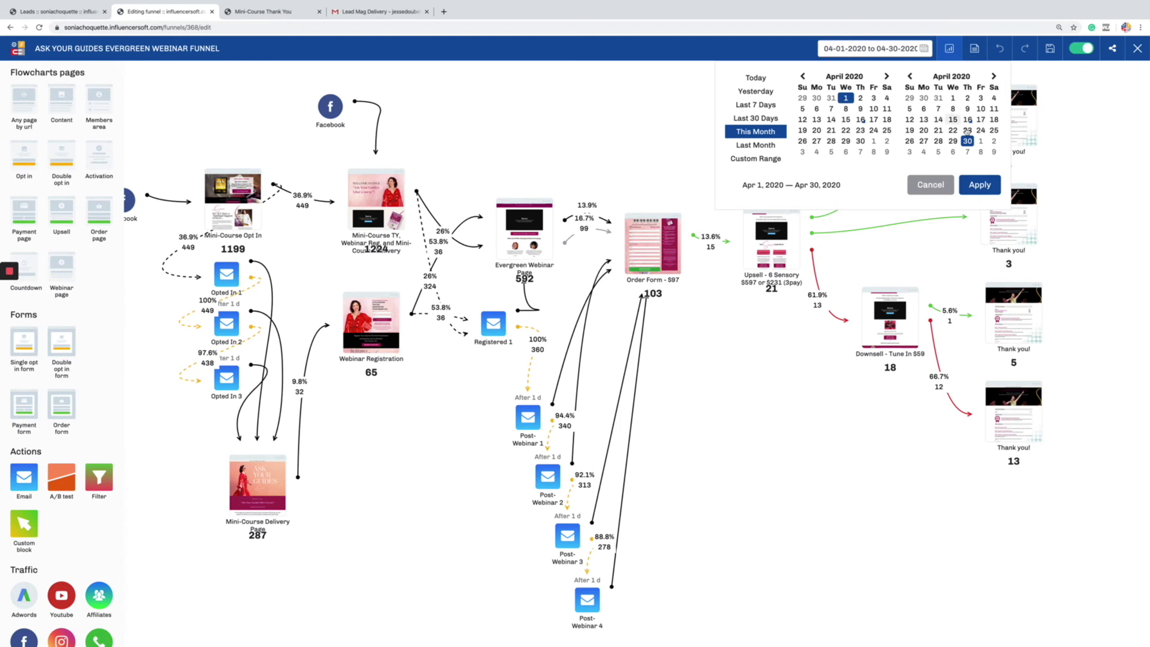
left_click(981, 184)
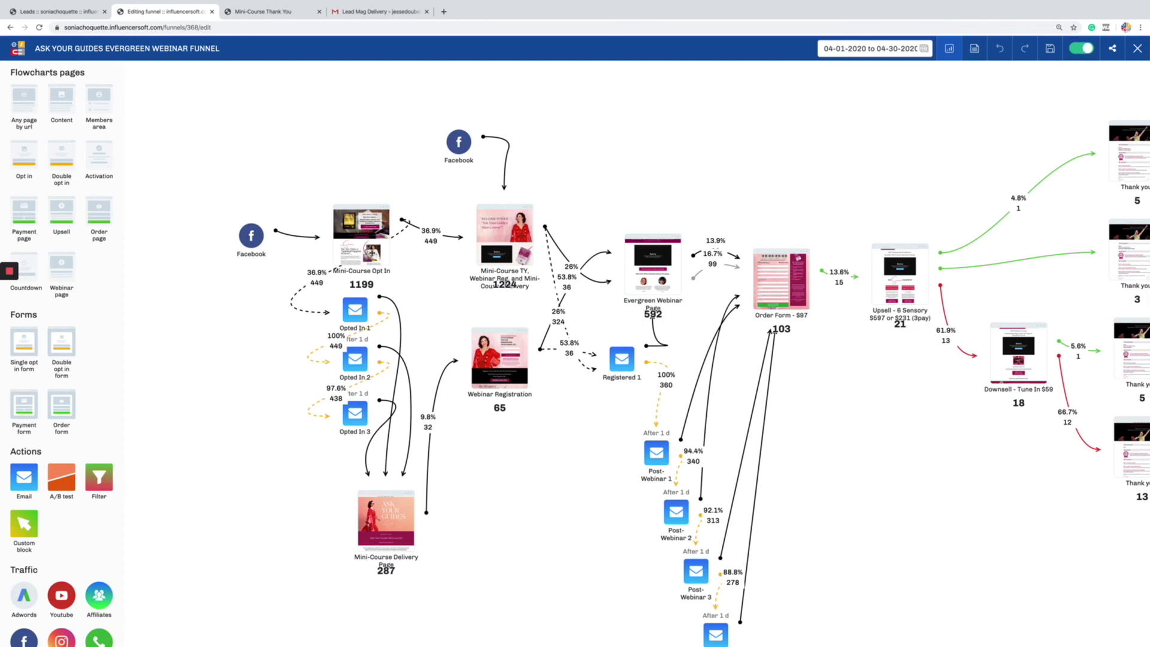
Preview the live Mini-Course Opt In page from the funnel and return to the funnel editor.
mouse_move(358, 244)
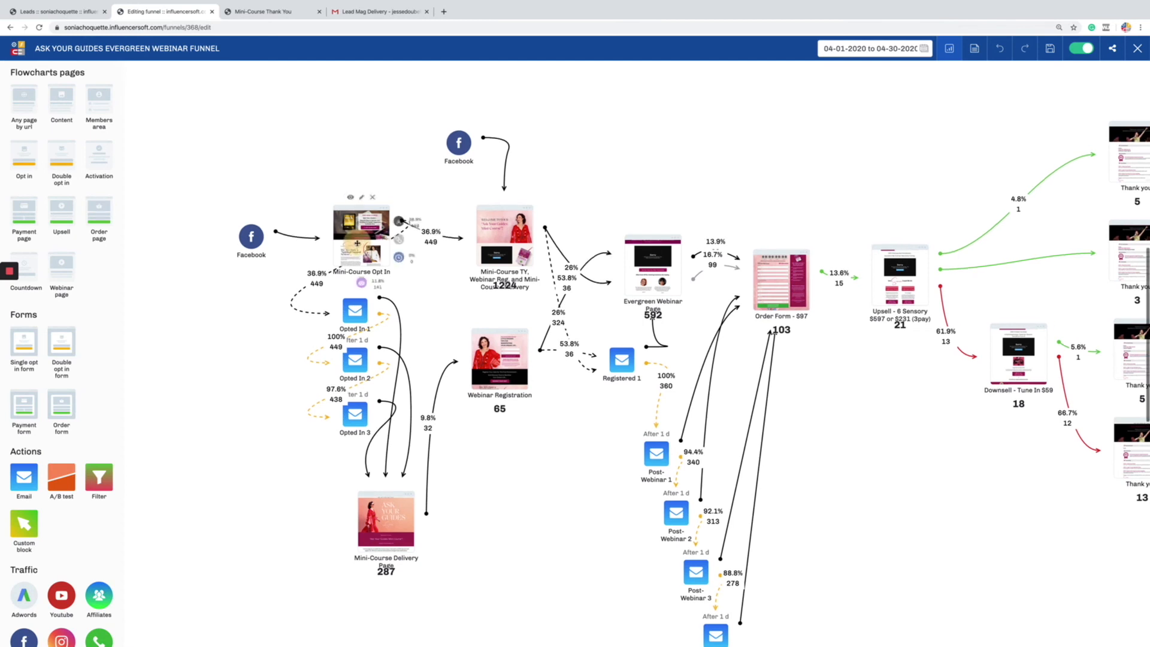
left_click(348, 195)
left_click(147, 11)
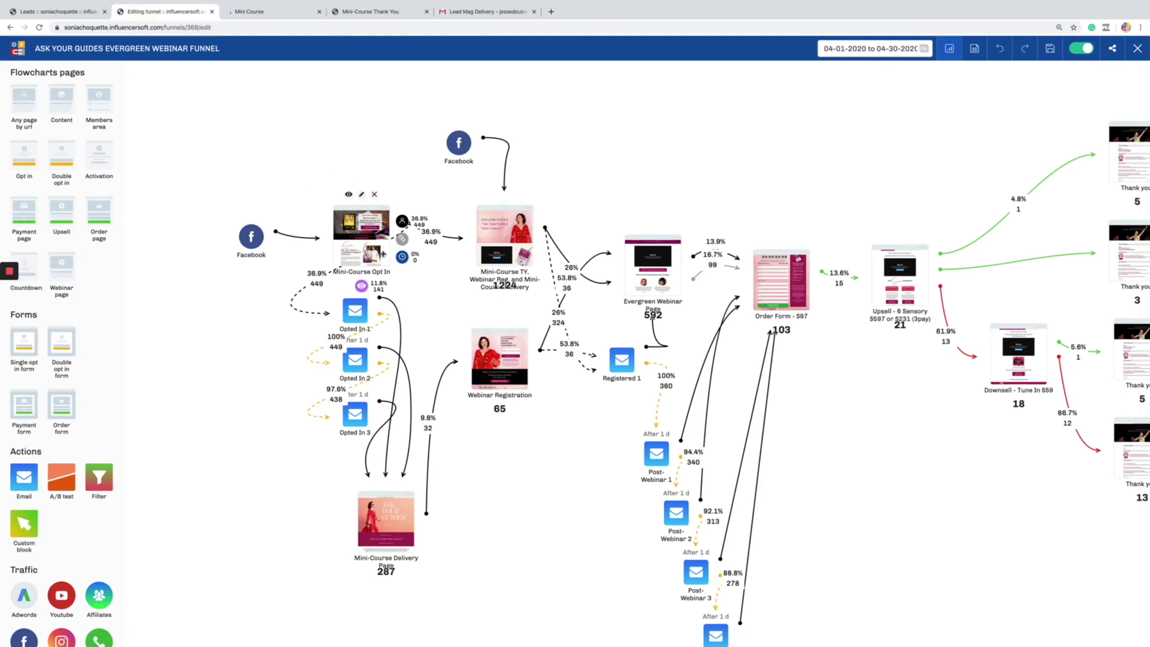
left_click(249, 11)
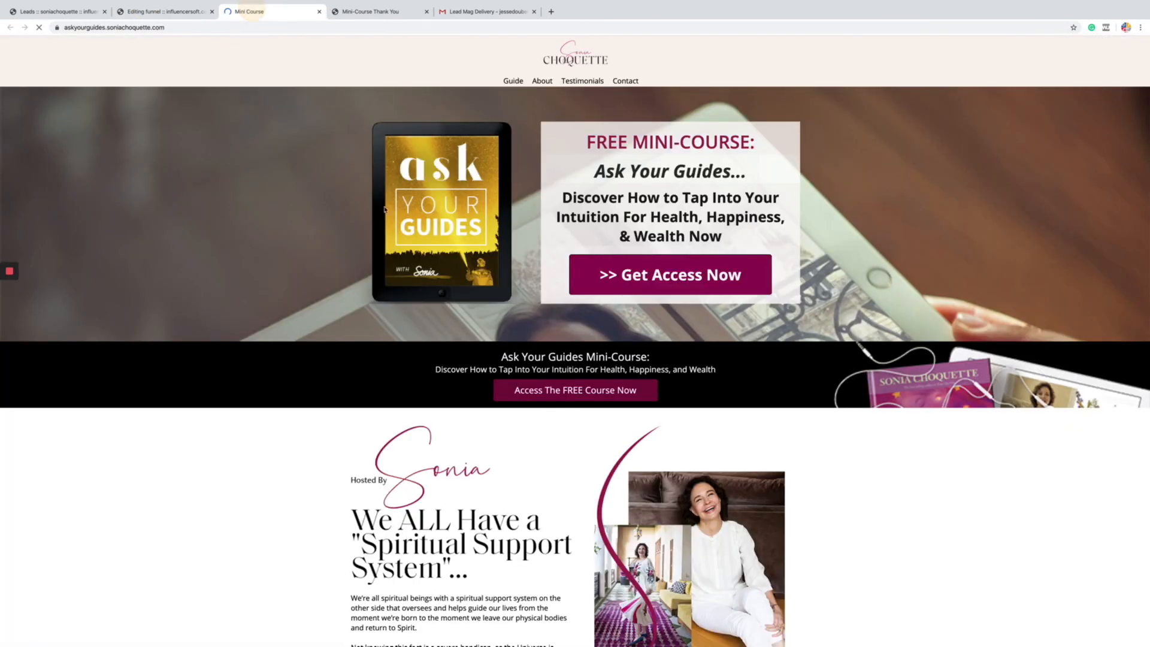
left_click(169, 16)
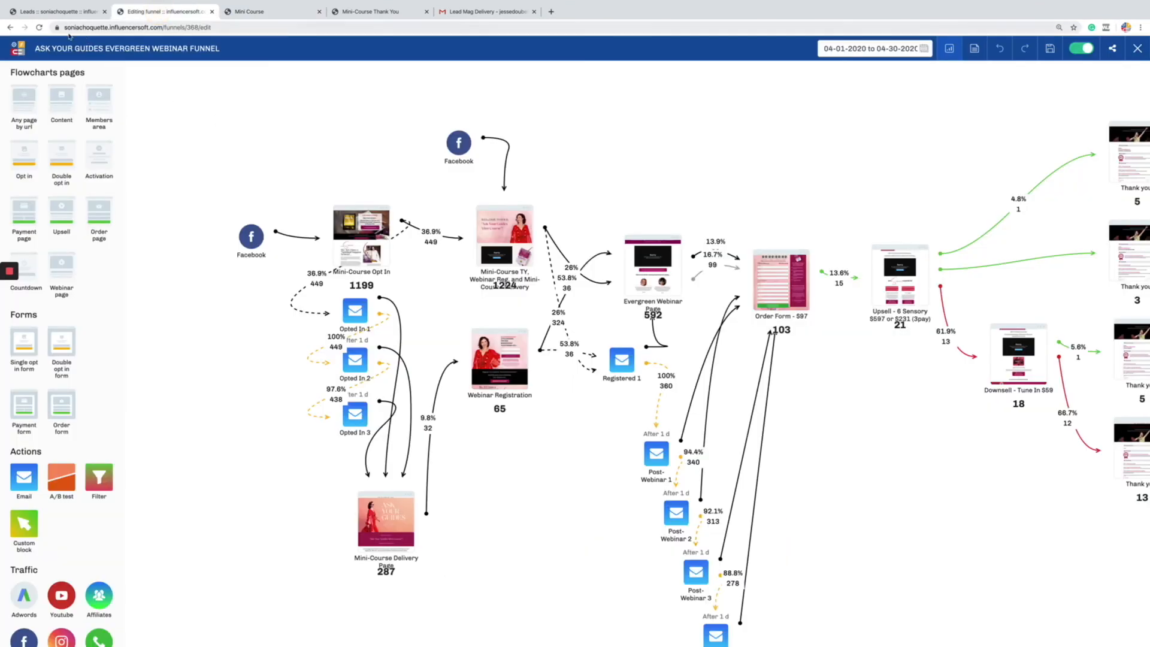
Reload the funnel, decline the unsaved version, and examine the refreshed visitor counts and conversion rates from opt-in through the post-webinar emails.
left_click(39, 27)
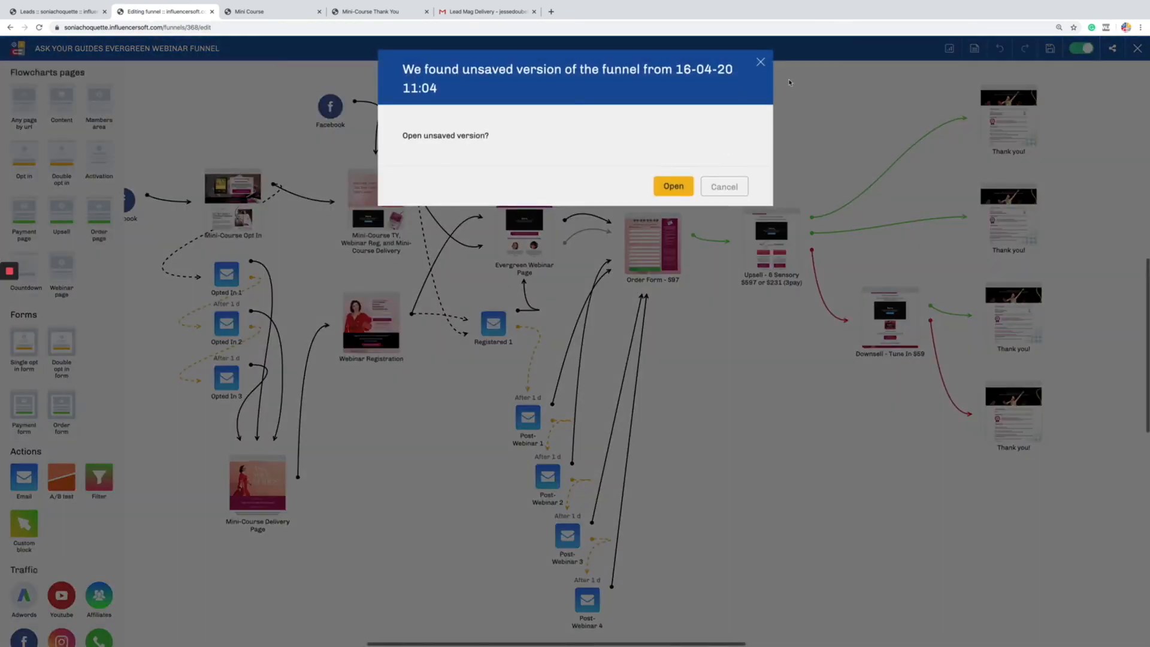
left_click(761, 61)
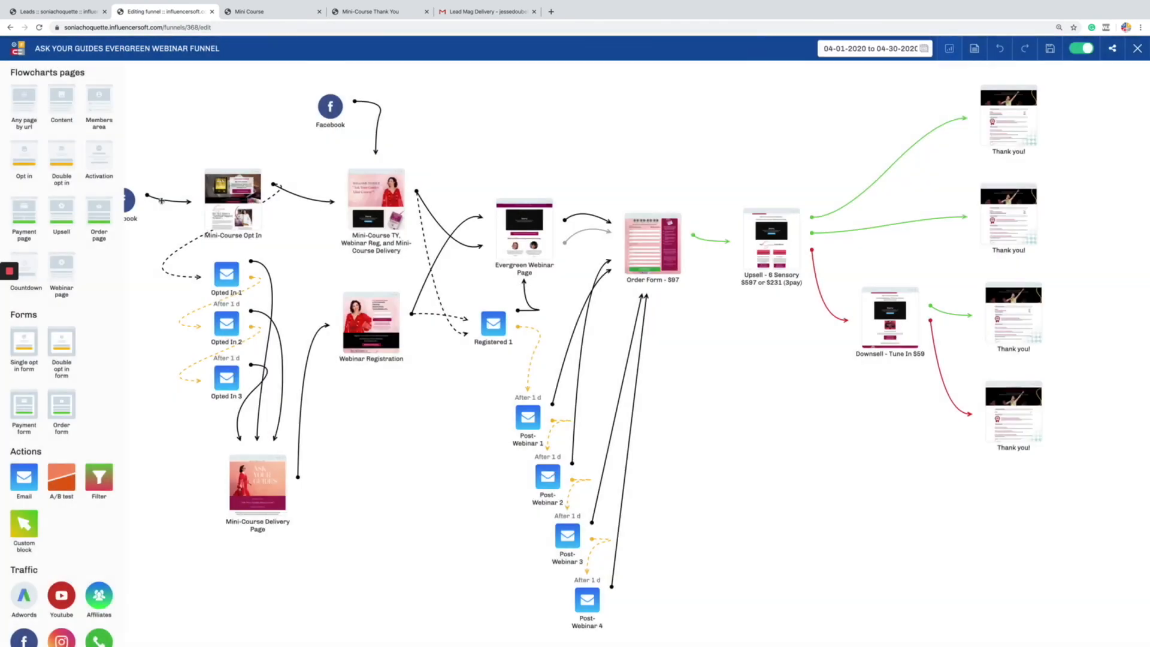
left_click(286, 225)
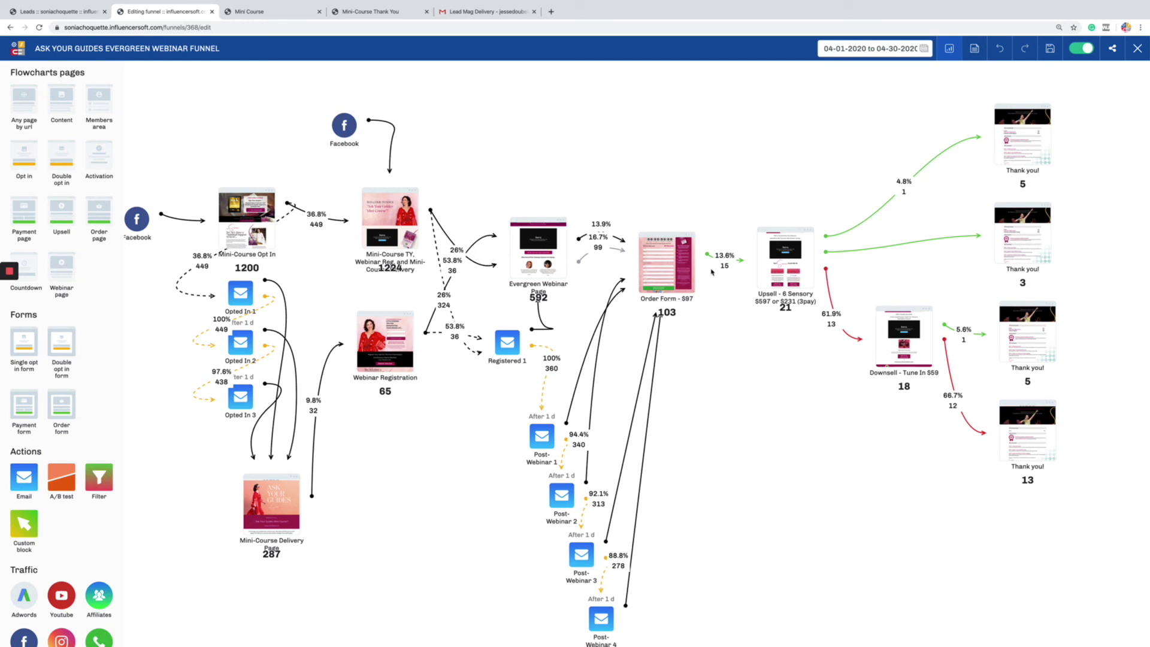
scroll(633, 275, "left", 1)
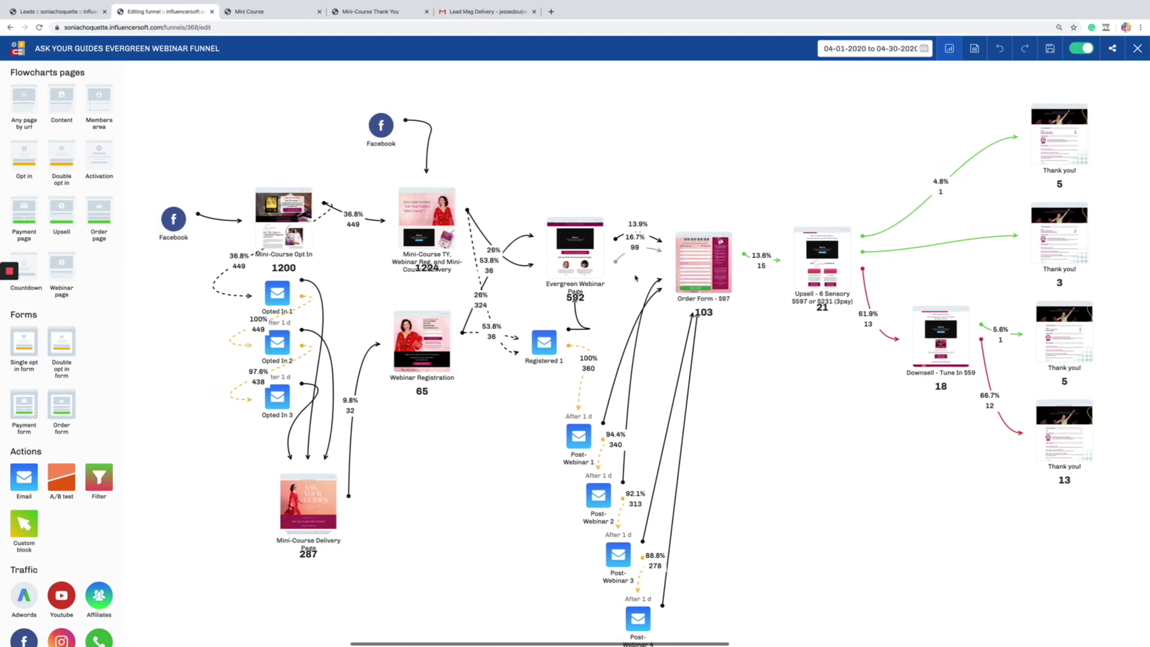
scroll(383, 283, "right", 1)
scroll(353, 343, "down", 3)
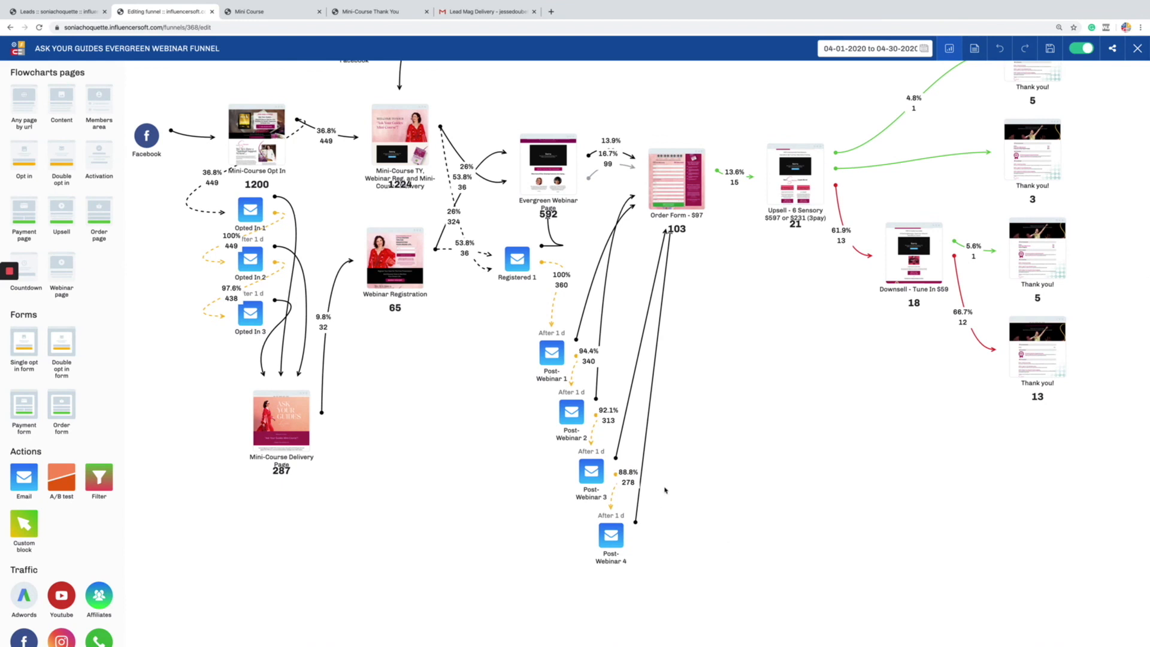
scroll(664, 488, "up", 2)
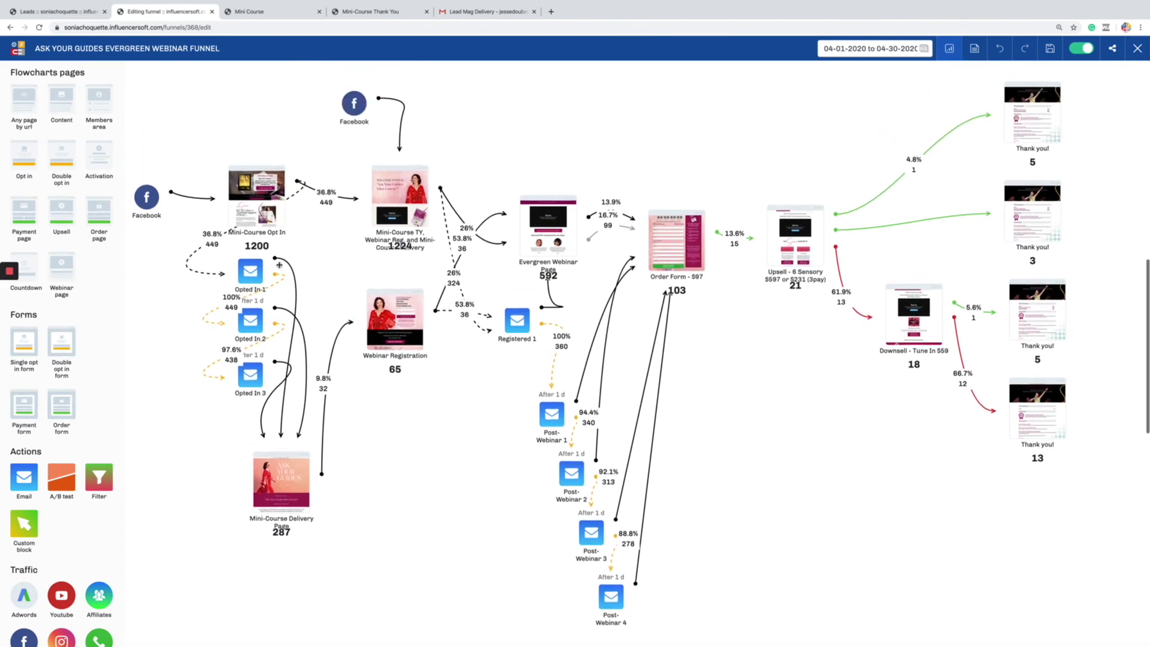
Leave the funnel editor, open the store's orders, and examine this month's products, costs and payments.
left_click(18, 47)
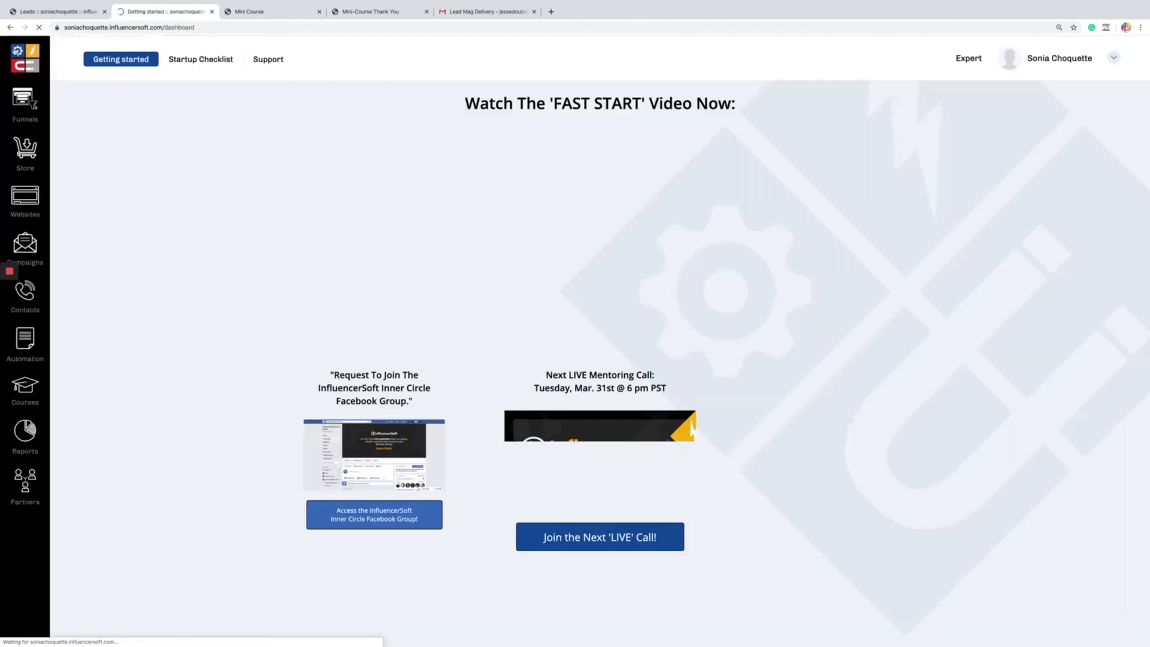
left_click(25, 151)
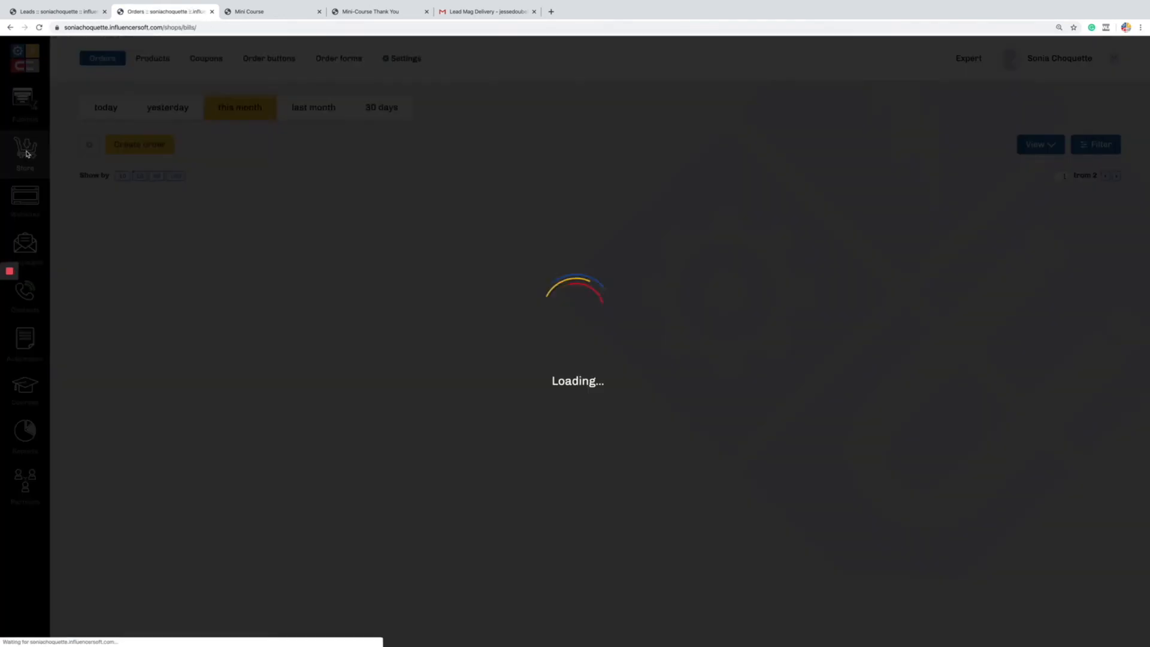
scroll(808, 359, "down", 5)
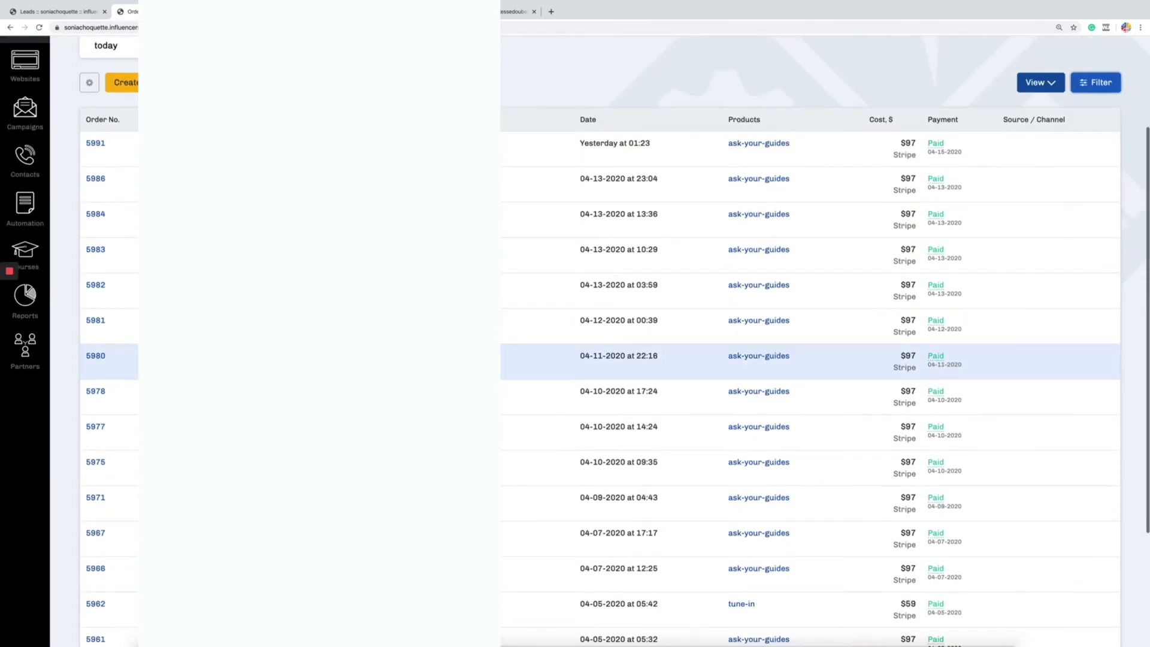
scroll(610, 169, "up", 4)
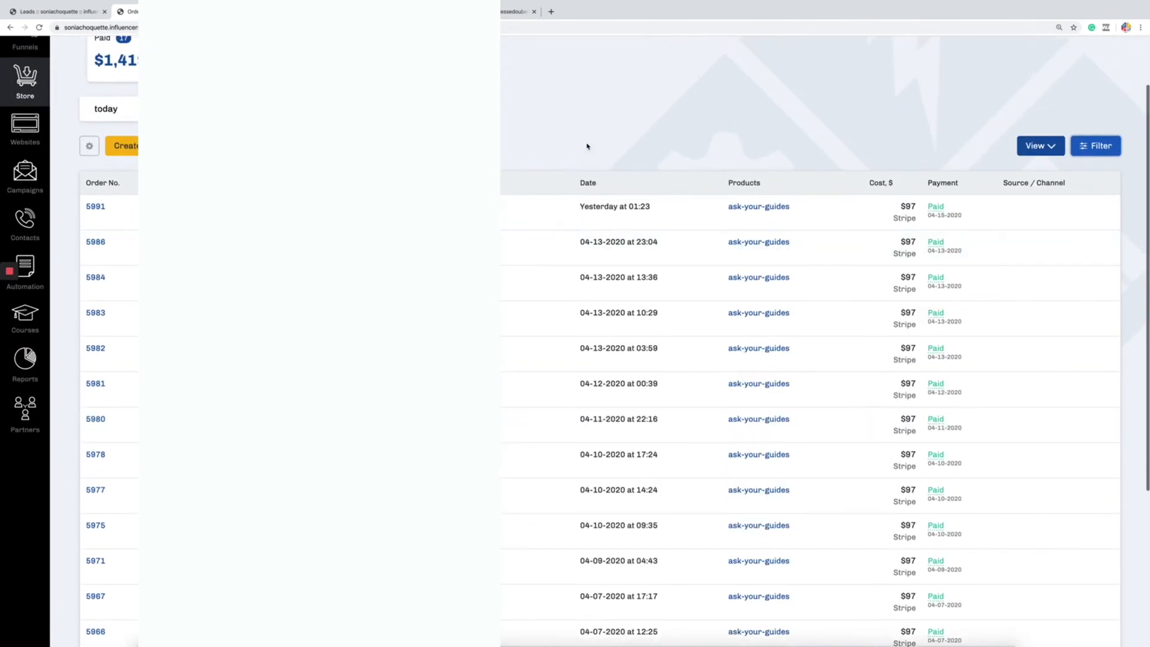
scroll(619, 180, "up", 2)
scroll(693, 336, "down", 4)
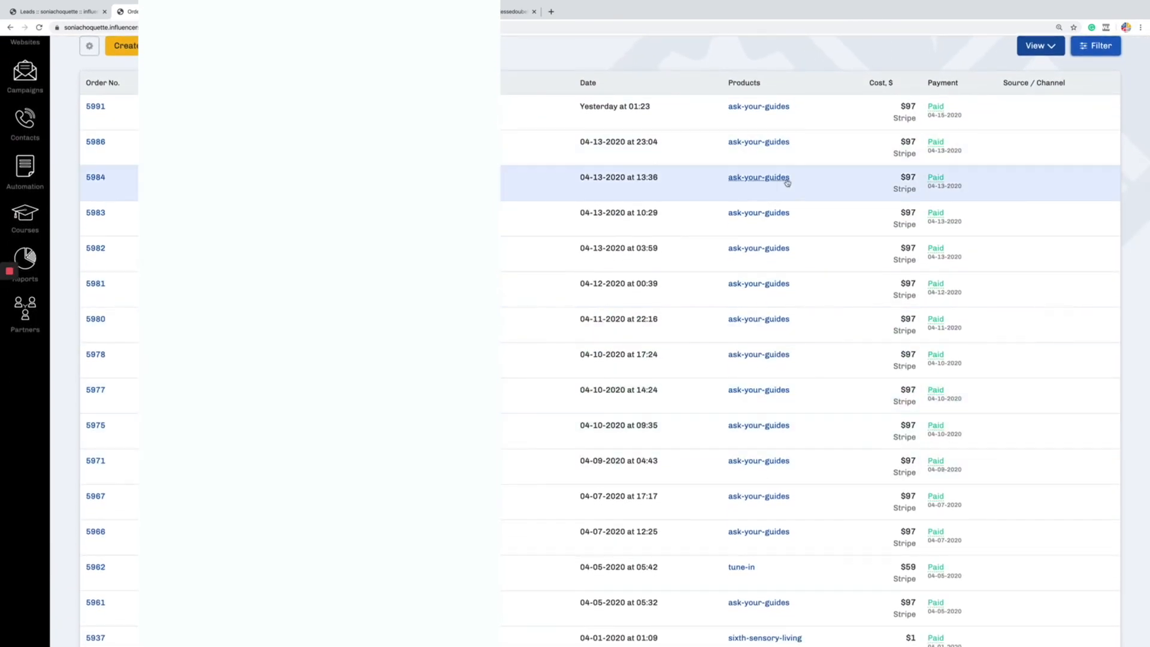
scroll(787, 290, "down", 3)
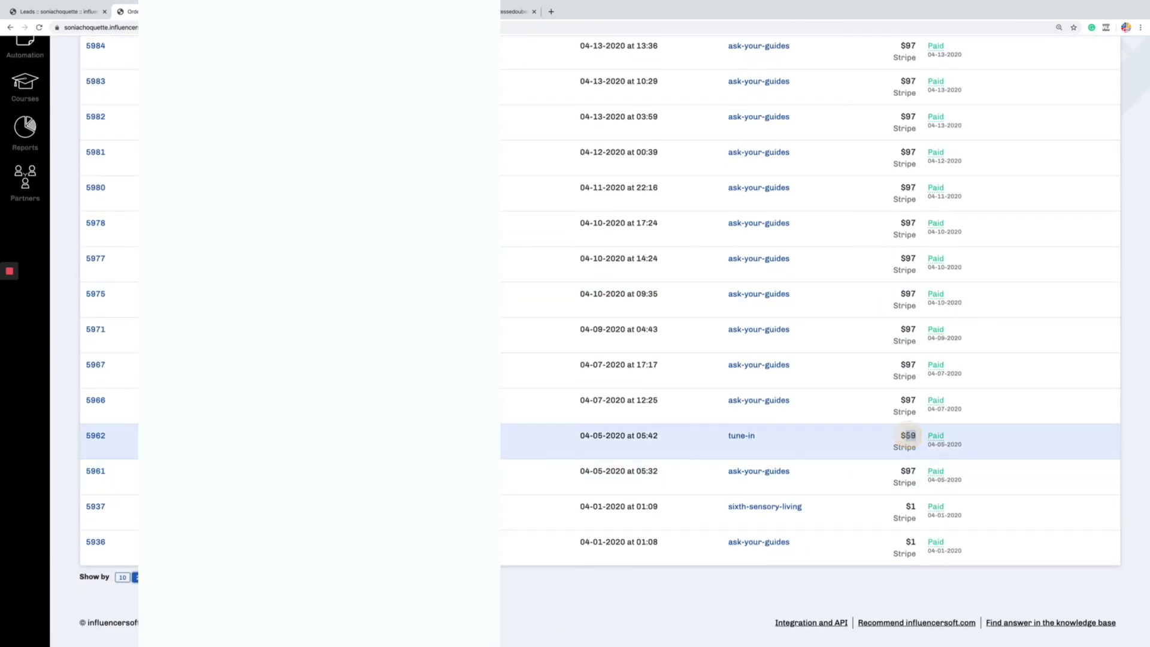
scroll(907, 436, "up", 6)
scroll(811, 384, "down", 5)
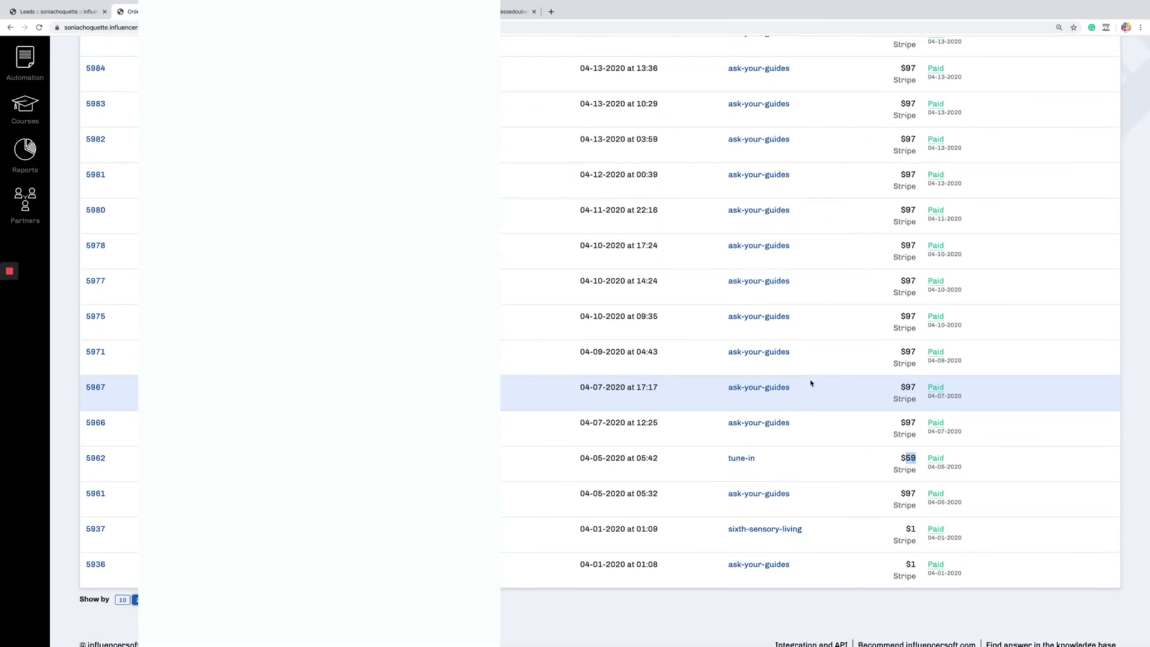
scroll(811, 385, "up", 5)
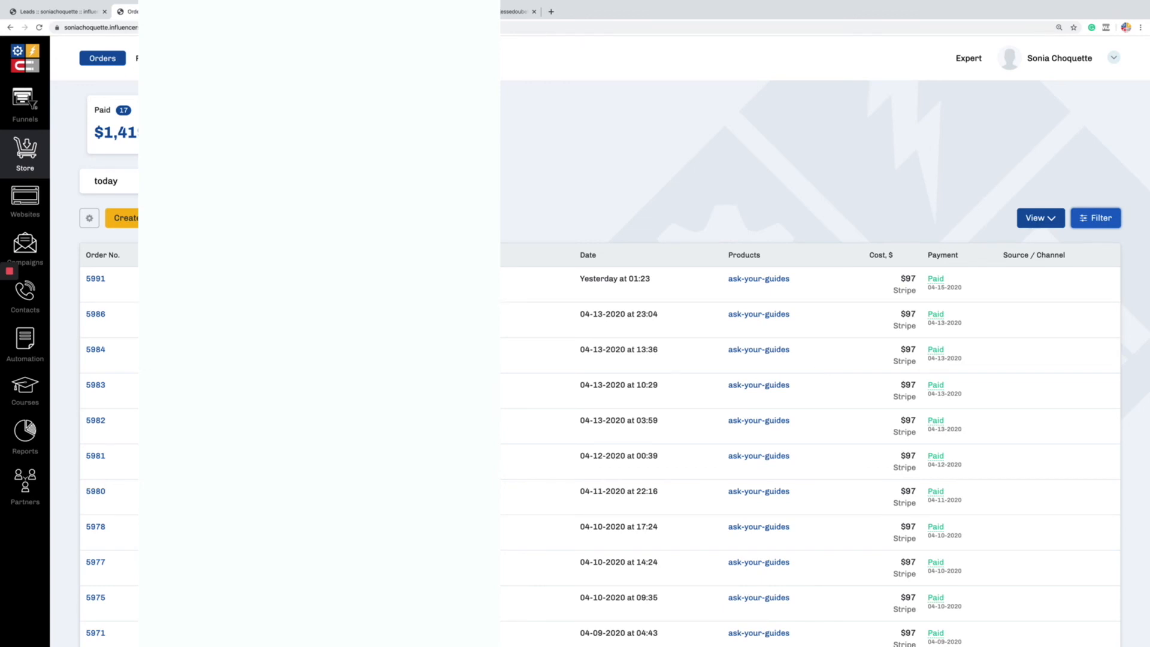
Reopen the ASK YOUR GUIDES EVERGREEN WEBINAR FUNNEL without its unsaved version and review the statistics across all its pages and emails.
left_click(28, 104)
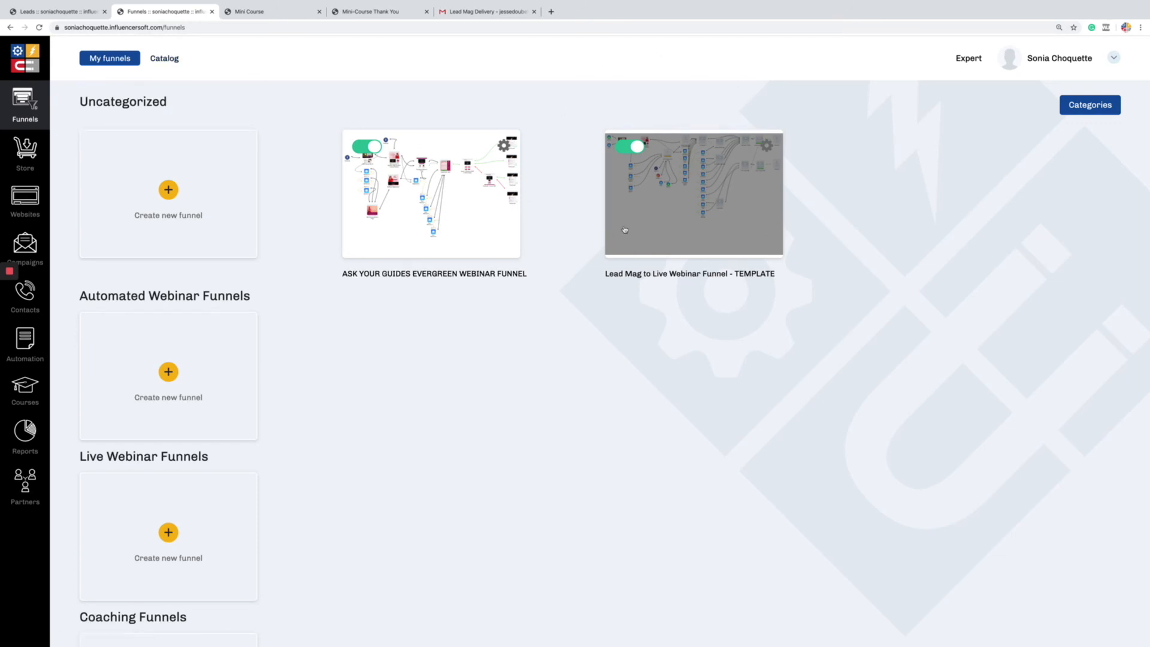
left_click(427, 196)
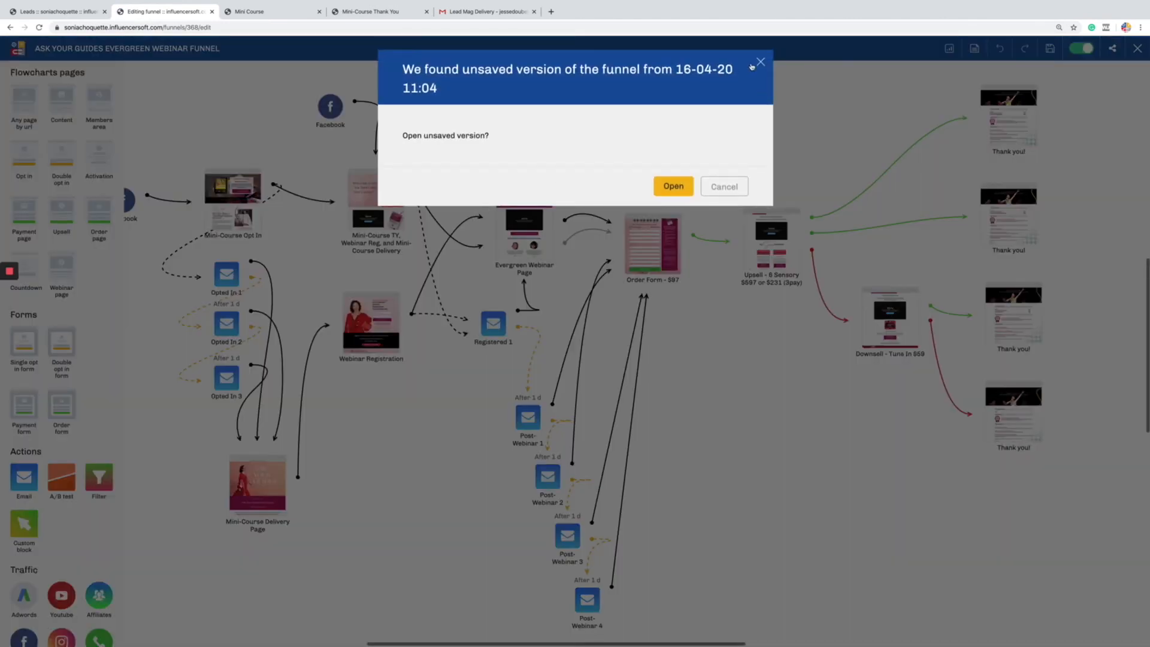
left_click(758, 63)
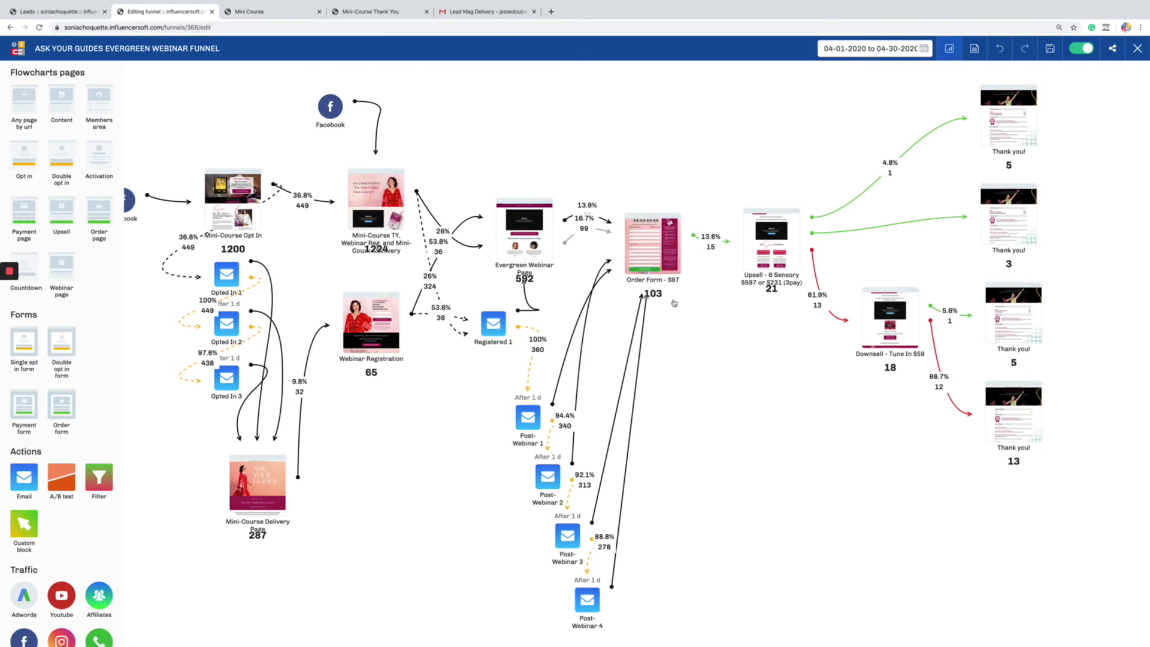
scroll(673, 297, "up", 2)
scroll(674, 297, "left", 2)
scroll(674, 297, "left", 1)
scroll(674, 297, "down", 2)
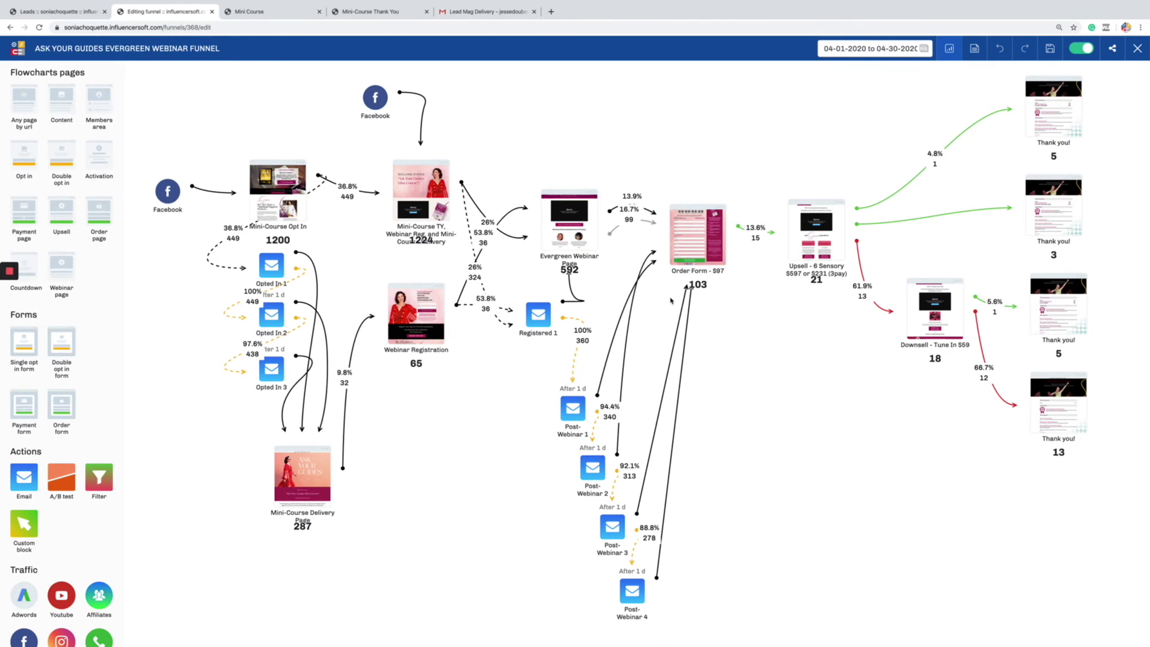
scroll(673, 299, "up", 1)
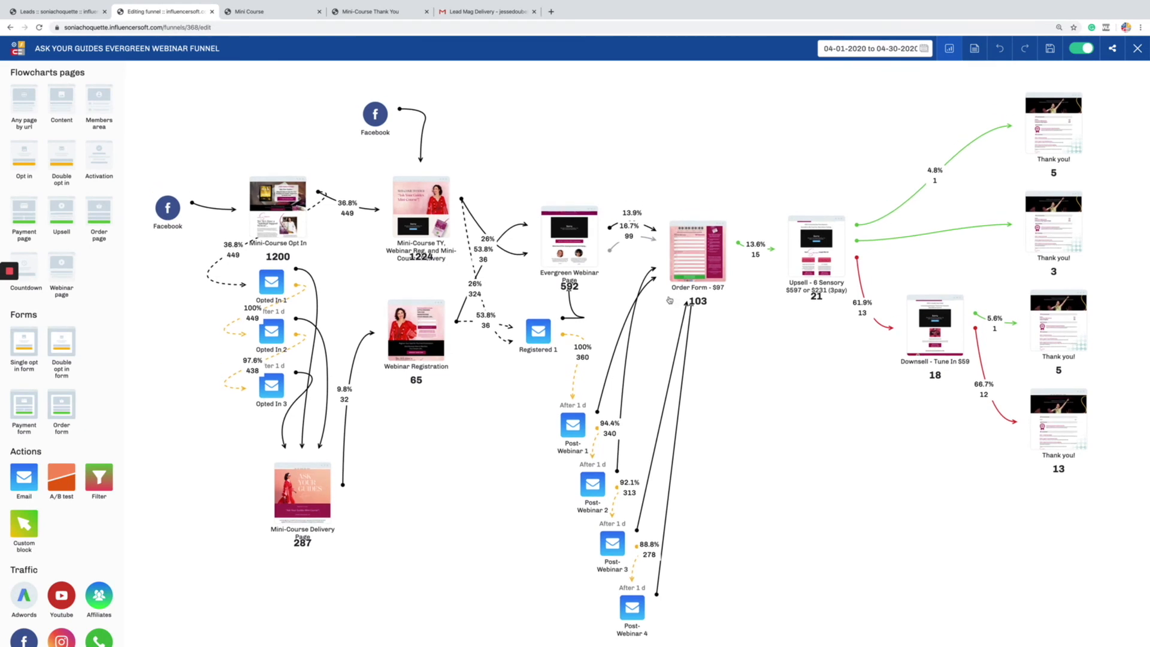